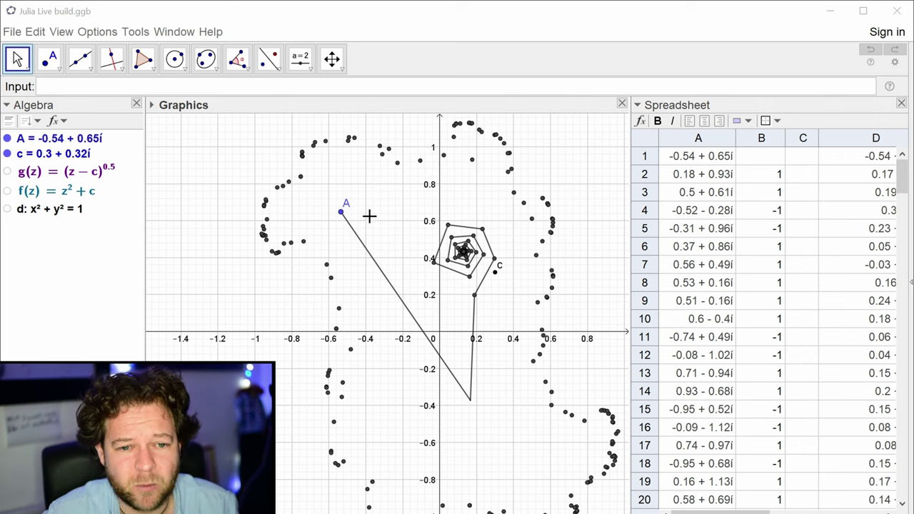
Step: Move point A to about -0.38 + 0.66i and mark the function g as an auxiliary object
{"action": "left_click_drag", "start_coordinate": [342, 212], "coordinate": [371, 202]}
{"action": "left_click", "coordinate": [63, 197]}
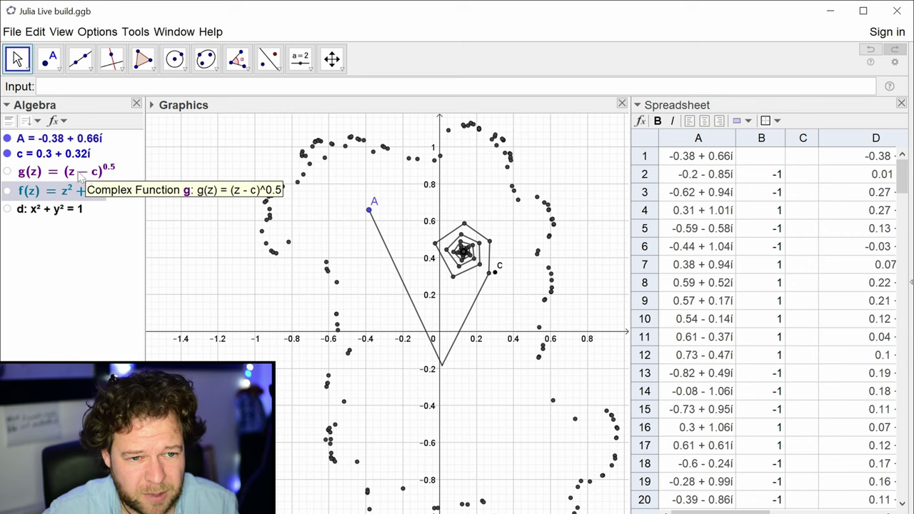
{"action": "right_click", "coordinate": [75, 172]}
{"action": "left_click", "coordinate": [163, 287]}
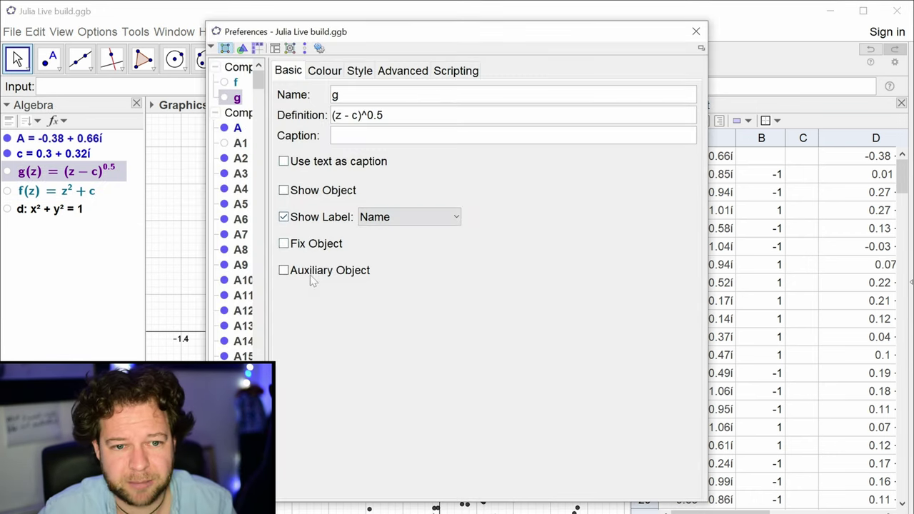
{"action": "left_click", "coordinate": [309, 272]}
{"action": "left_click", "coordinate": [696, 32]}
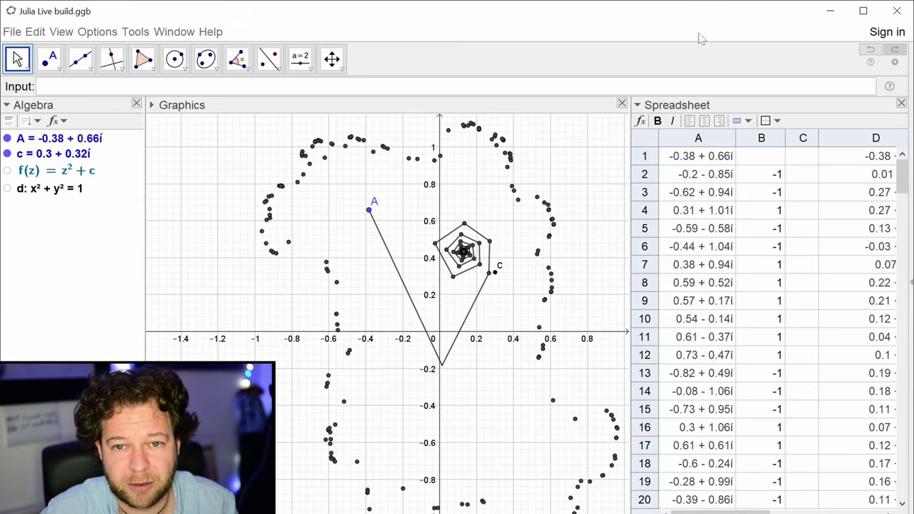
Step: Turn the display of auxiliary objects in the algebra list on and off again
{"action": "right_click", "coordinate": [70, 281]}
{"action": "left_click", "coordinate": [114, 307]}
{"action": "right_click", "coordinate": [121, 269]}
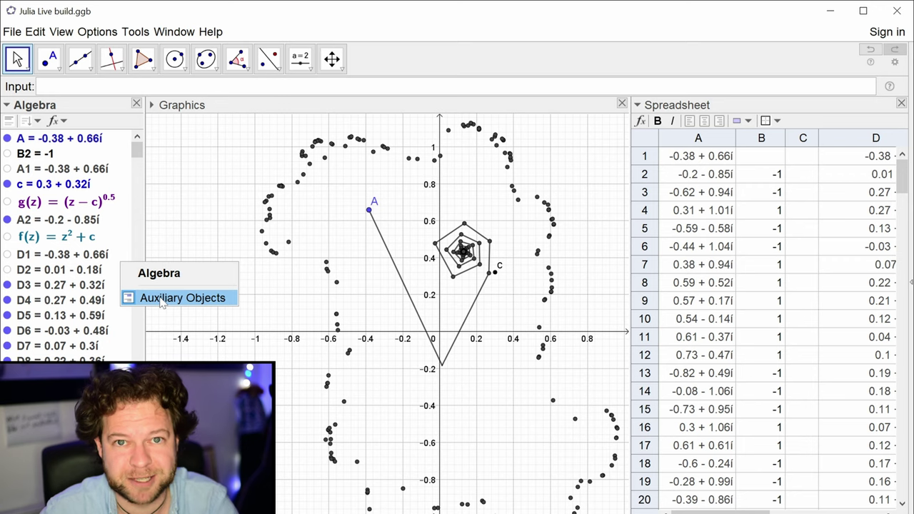
{"action": "left_click", "coordinate": [162, 300]}
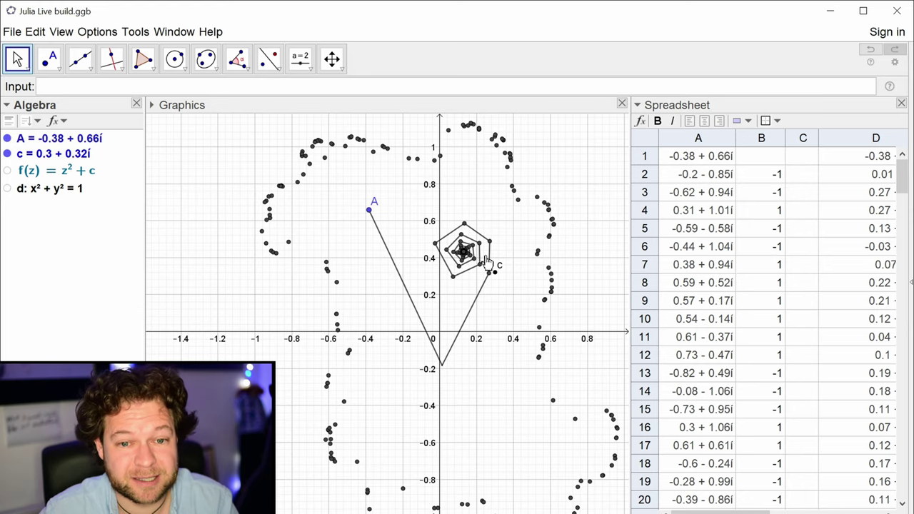
Step: Move point c to the origin and give point A the caption "seed", using the caption as its label
{"action": "left_click_drag", "start_coordinate": [494, 273], "coordinate": [440, 333]}
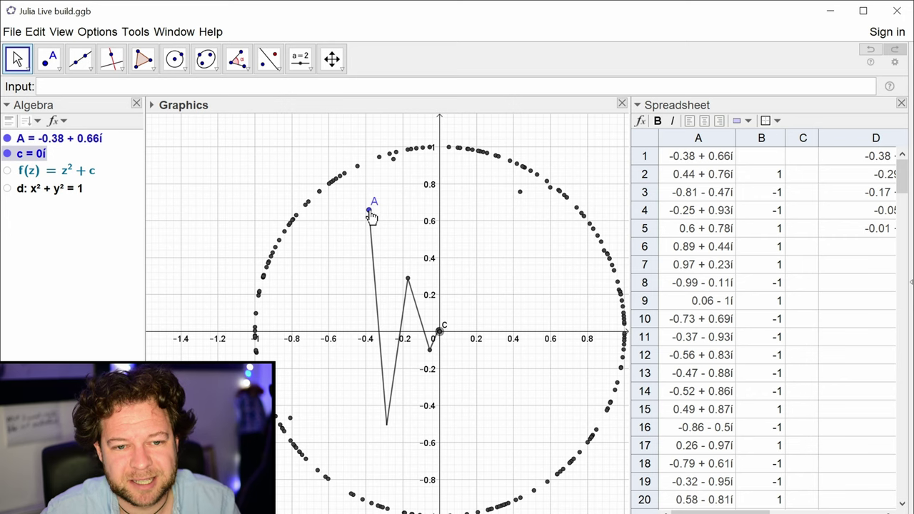
{"action": "right_click", "coordinate": [369, 213]}
{"action": "left_click", "coordinate": [426, 346]}
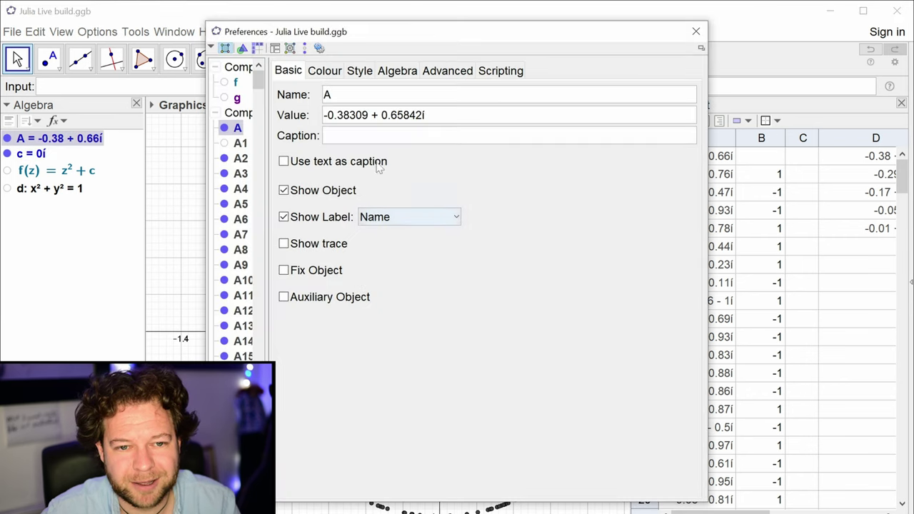
{"action": "left_click", "coordinate": [367, 140]}
{"action": "type", "text": "seed"}
{"action": "left_click", "coordinate": [429, 218]}
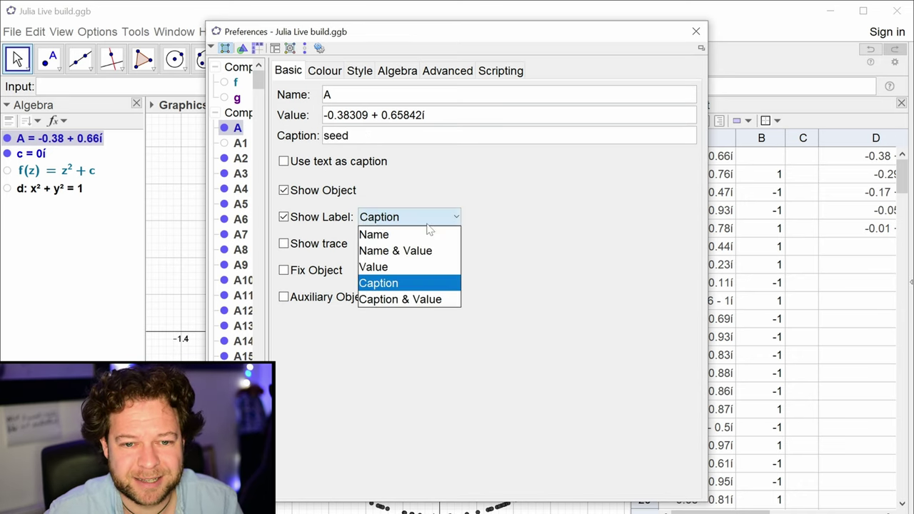
{"action": "left_click", "coordinate": [397, 286]}
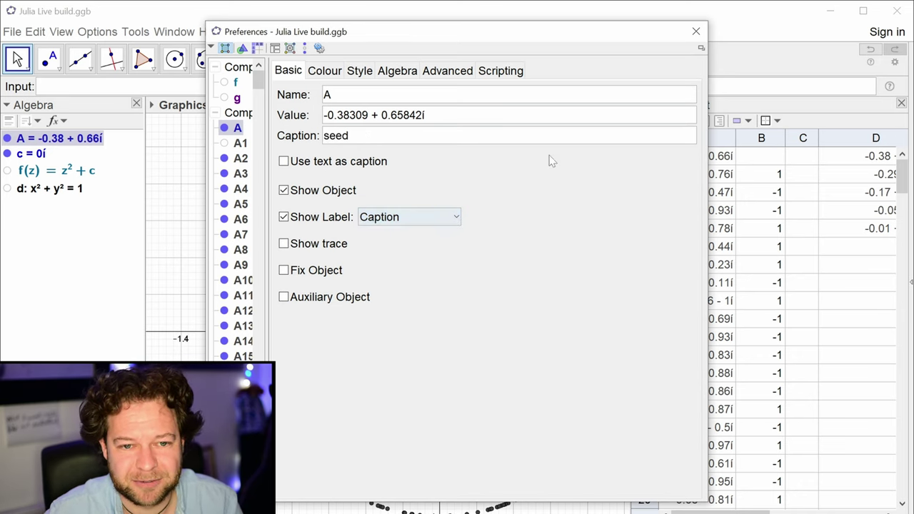
{"action": "left_click", "coordinate": [696, 31]}
Step: Move point c to about 0.21 + 0.16i and label it with the caption "c- constant"
{"action": "left_click_drag", "start_coordinate": [439, 332], "coordinate": [477, 300]}
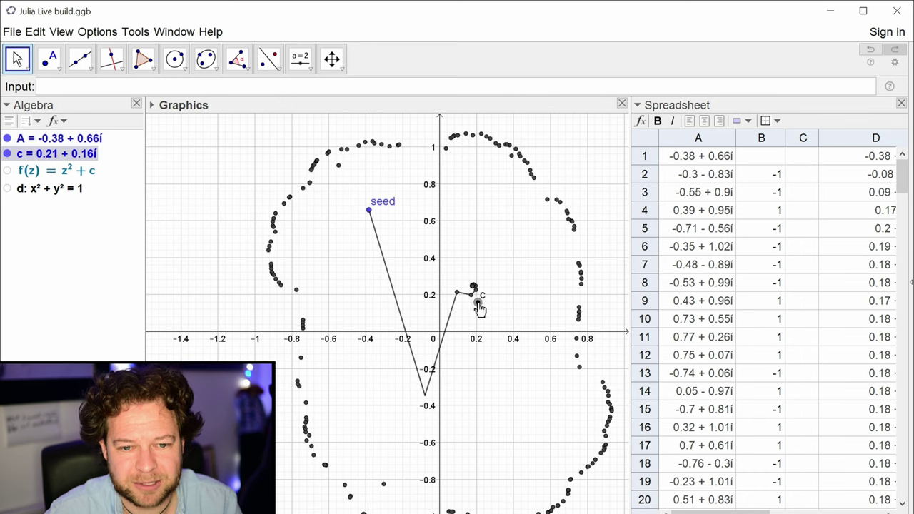
{"action": "right_click", "coordinate": [477, 300]}
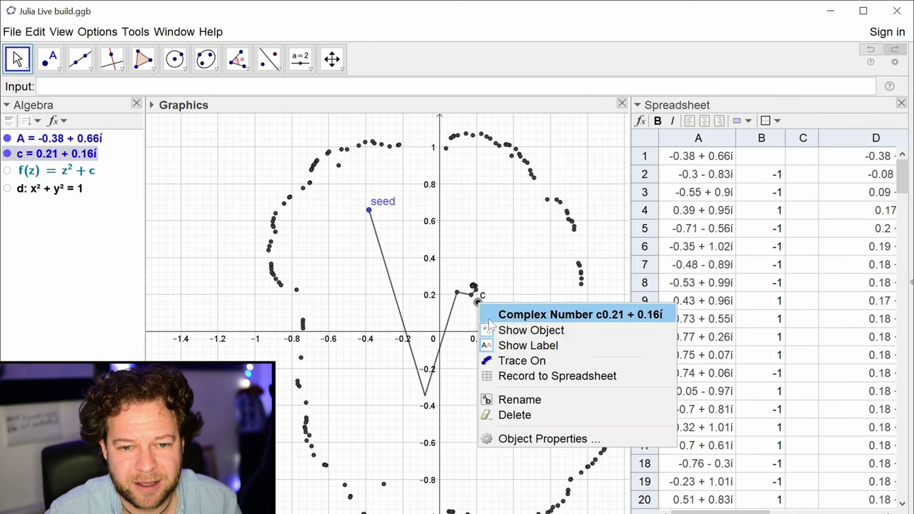
{"action": "left_click", "coordinate": [556, 440]}
{"action": "type", "text": "c- constant"}
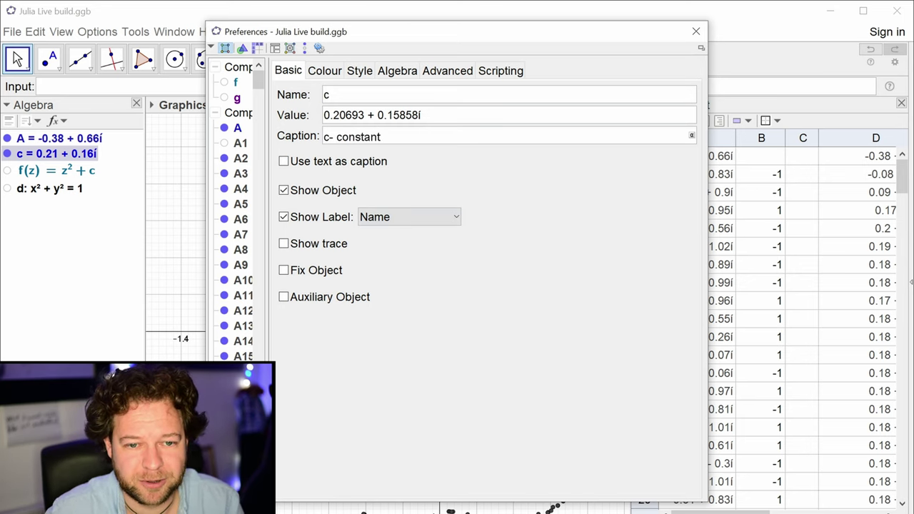
{"action": "key", "text": "Return"}
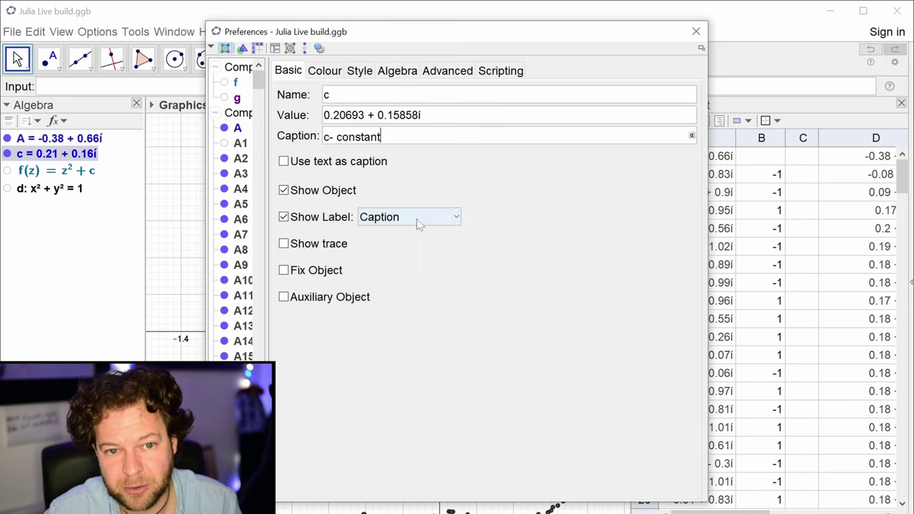
{"action": "left_click", "coordinate": [435, 221]}
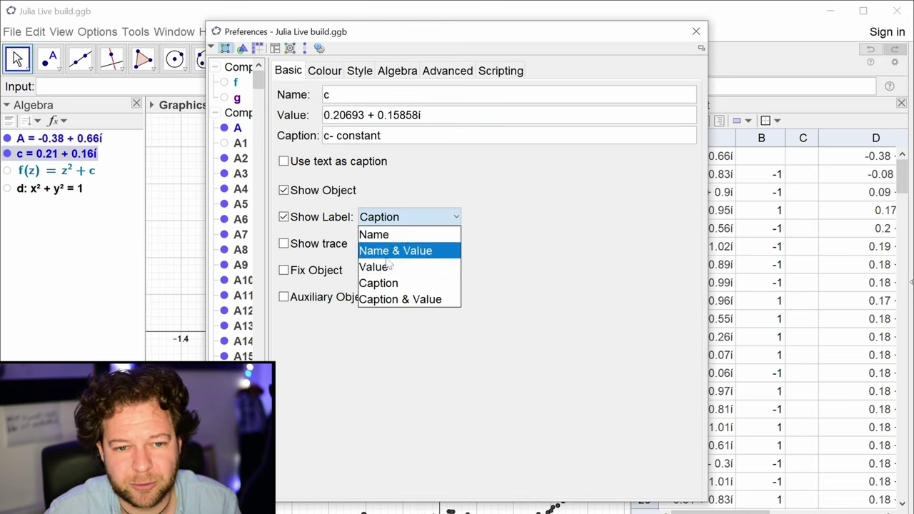
{"action": "left_click", "coordinate": [562, 202]}
{"action": "left_click", "coordinate": [696, 31]}
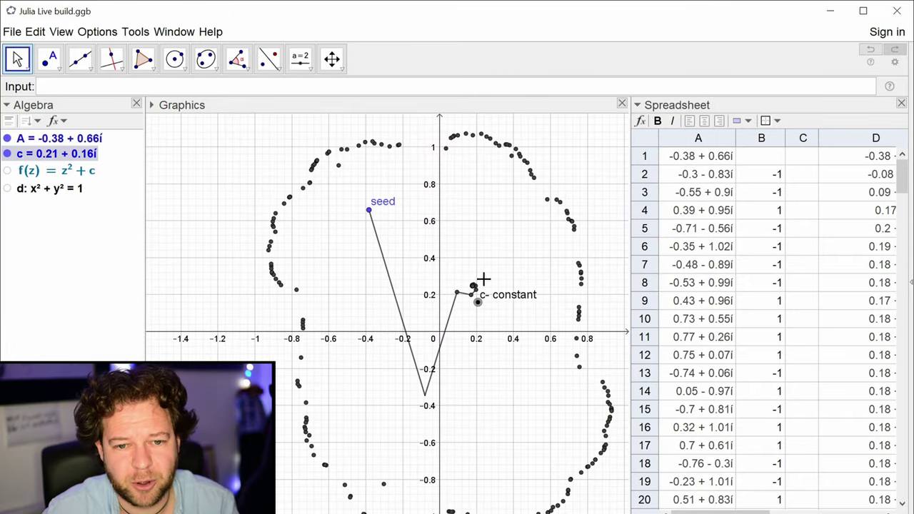
Step: Move the seed to about -0.7 + 0.6i and the constant c to the origin
{"action": "left_click_drag", "start_coordinate": [480, 305], "coordinate": [459, 319]}
{"action": "left_click_drag", "start_coordinate": [369, 210], "coordinate": [313, 227]}
{"action": "left_click_drag", "start_coordinate": [460, 319], "coordinate": [441, 333]}
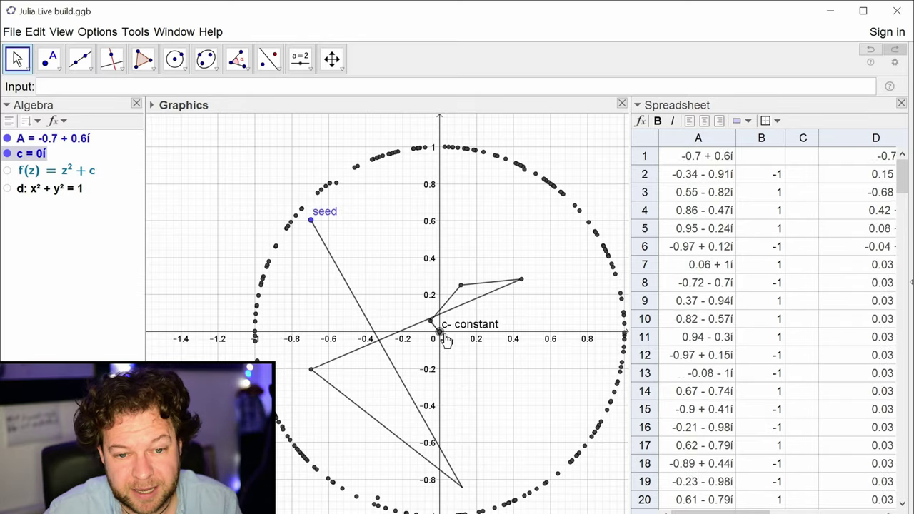
Step: Move the constant c to about 0.18 + 0.27i and the seed to about -0.64 + 0.49i
{"action": "left_click_drag", "start_coordinate": [312, 222], "coordinate": [348, 243]}
{"action": "left_click_drag", "start_coordinate": [441, 334], "coordinate": [473, 282]}
{"action": "left_click_drag", "start_coordinate": [349, 237], "coordinate": [302, 215]}
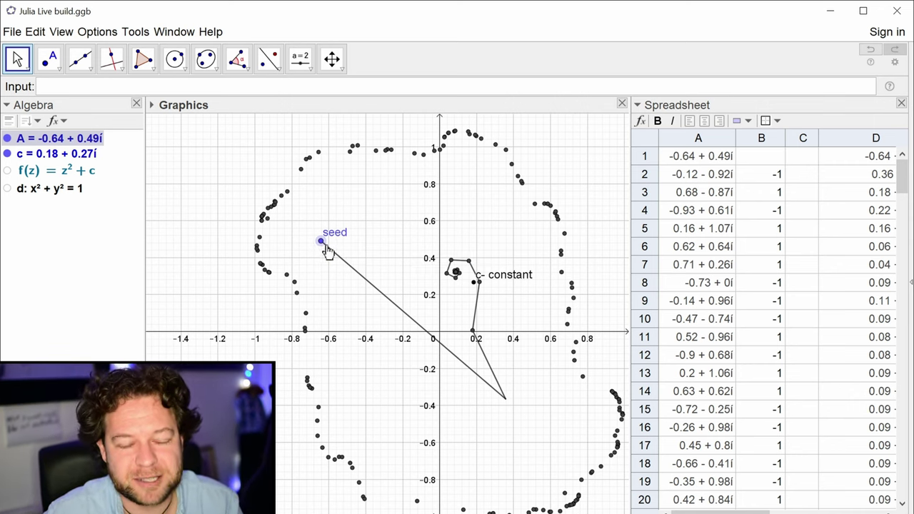
Step: Move the seed to about -0.82 + 0.24i and the constant c to about -0.24 + 0.44i
{"action": "left_click_drag", "start_coordinate": [330, 242], "coordinate": [274, 199]}
{"action": "left_click_drag", "start_coordinate": [477, 287], "coordinate": [382, 241]}
{"action": "left_click_drag", "start_coordinate": [278, 202], "coordinate": [288, 287]}
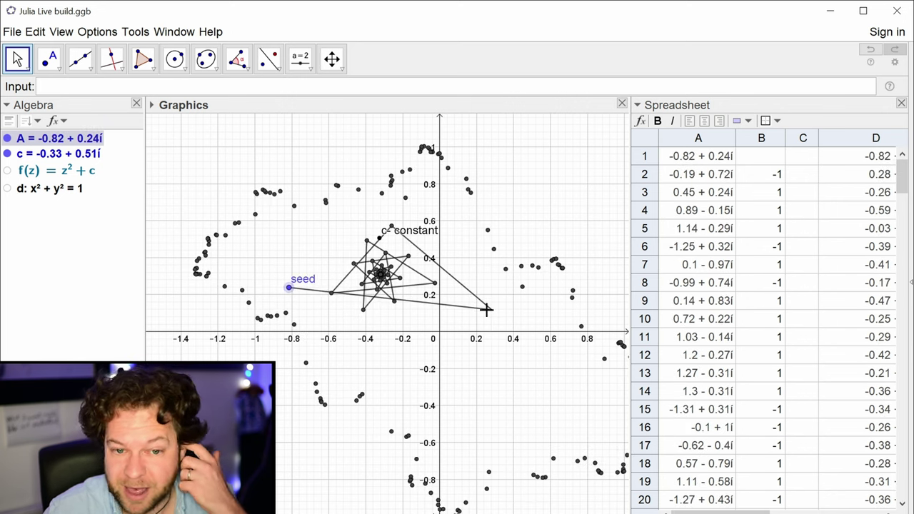
{"action": "left_click_drag", "start_coordinate": [392, 235], "coordinate": [365, 252]}
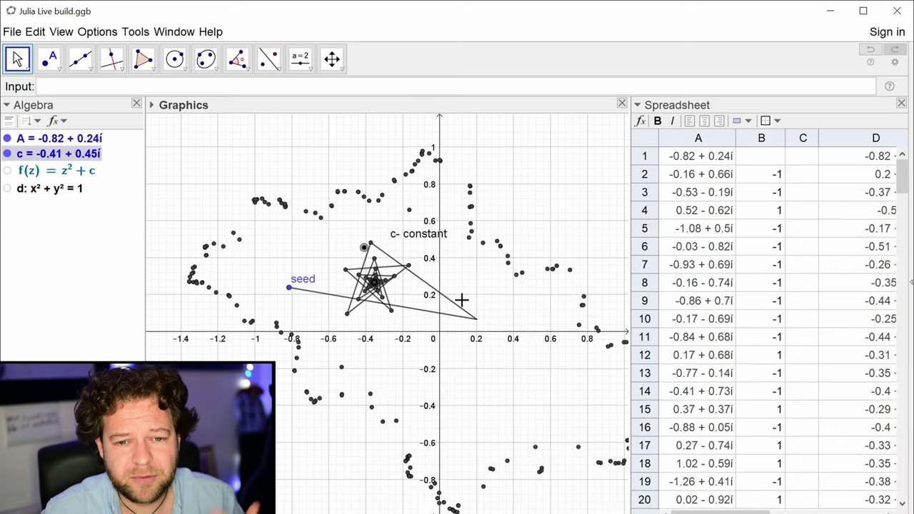
{"action": "left_click", "coordinate": [511, 228]}
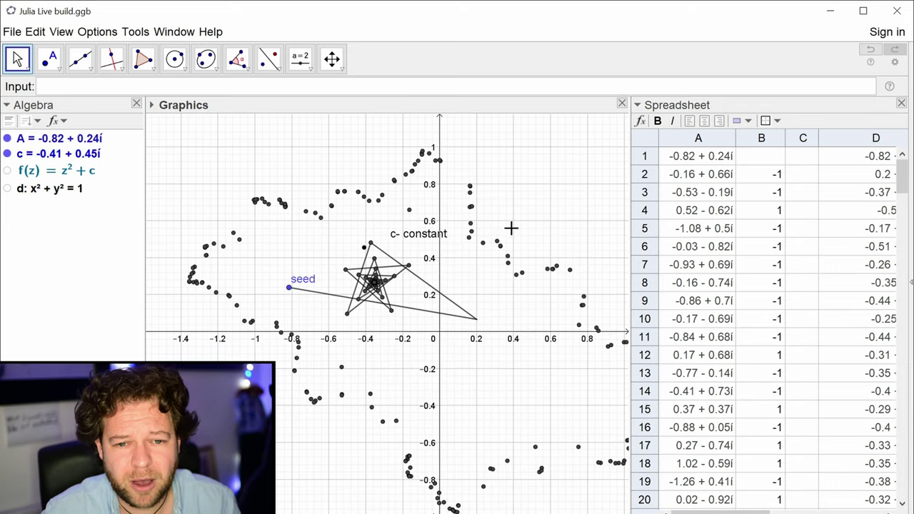
{"action": "left_click_drag", "start_coordinate": [373, 249], "coordinate": [395, 250]}
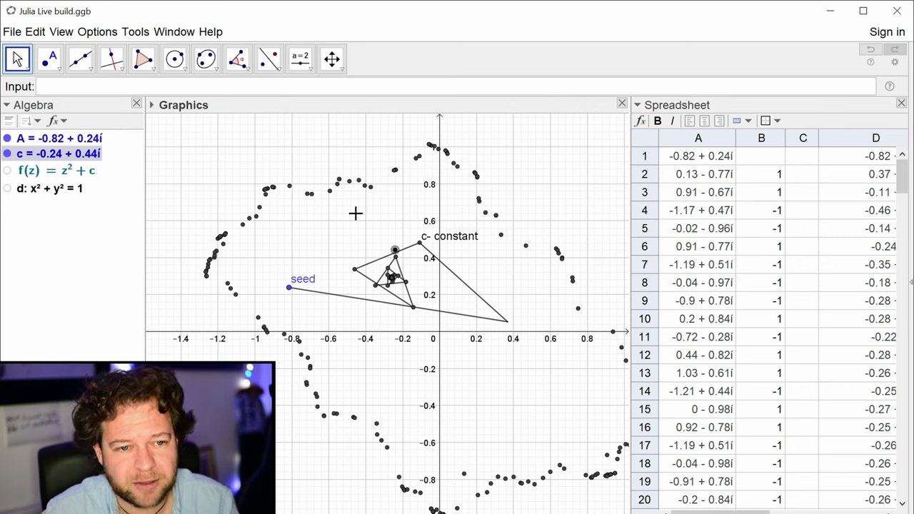
Step: Add a check box captioned "Show Julia Set (boundary)" above the plotted points, without linking any objects to it
{"action": "left_click", "coordinate": [686, 145]}
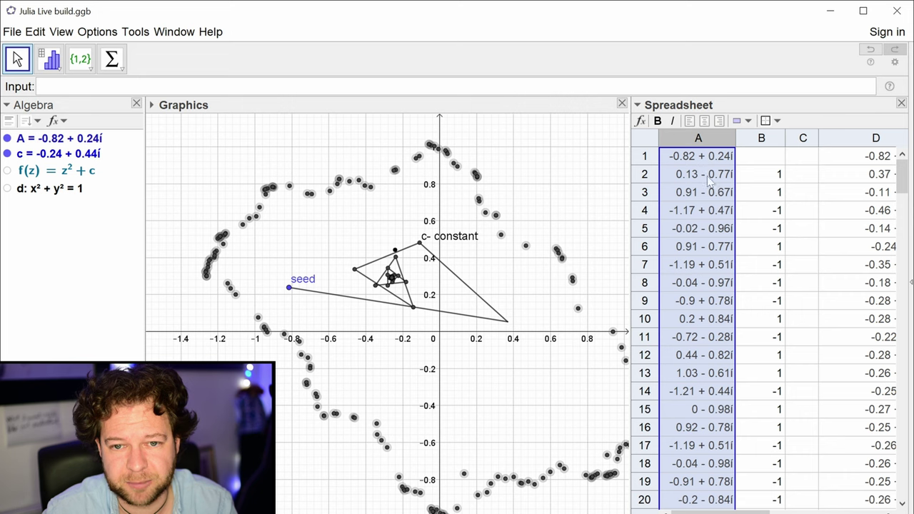
{"action": "left_click", "coordinate": [179, 135]}
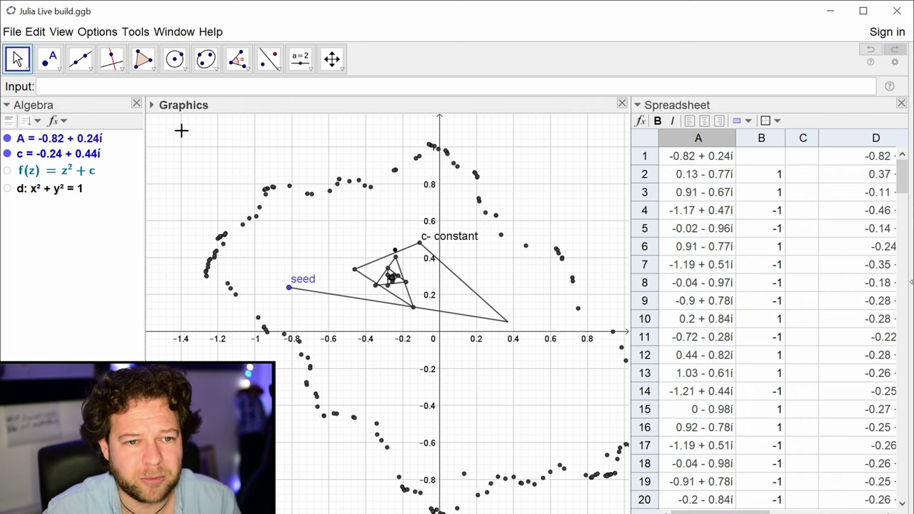
{"action": "left_click", "coordinate": [299, 59]}
{"action": "left_click", "coordinate": [319, 191]}
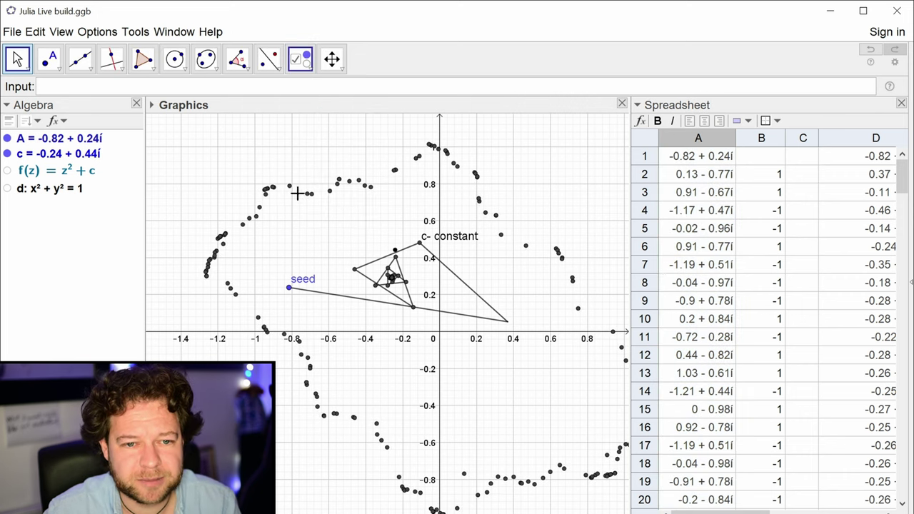
{"action": "left_click", "coordinate": [183, 141]}
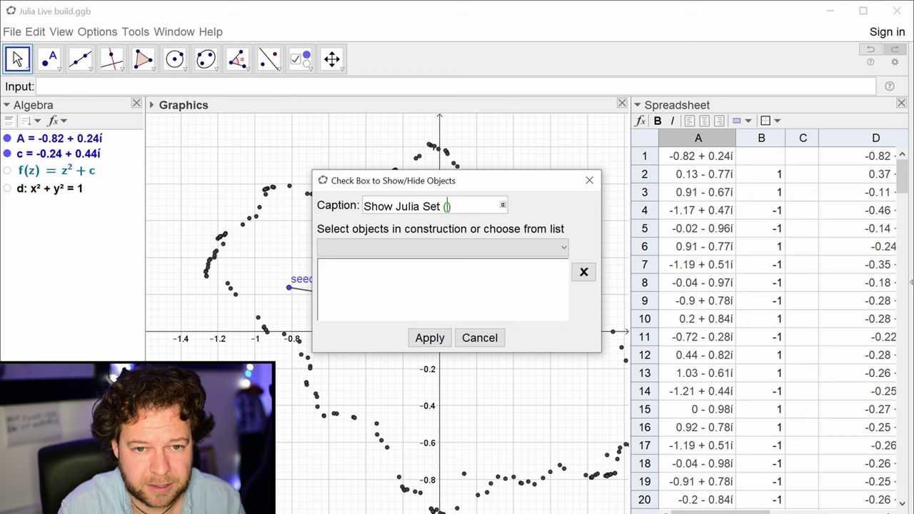
{"action": "type", "text": "Show Julia Set (boundary"}
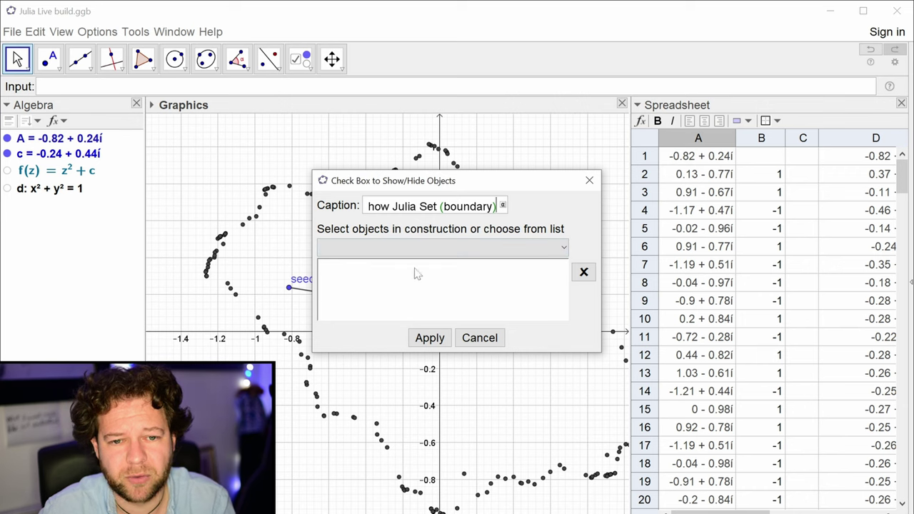
{"action": "left_click", "coordinate": [432, 337]}
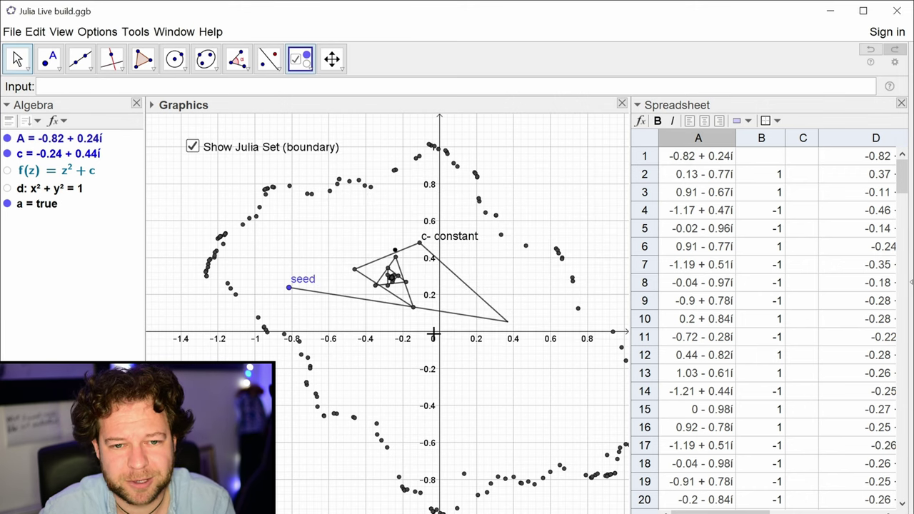
{"action": "key", "text": "Escape"}
Step: Test the new check box by toggling it, leaving it checked
{"action": "left_click", "coordinate": [193, 148]}
{"action": "left_click", "coordinate": [193, 147]}
{"action": "left_click", "coordinate": [193, 146]}
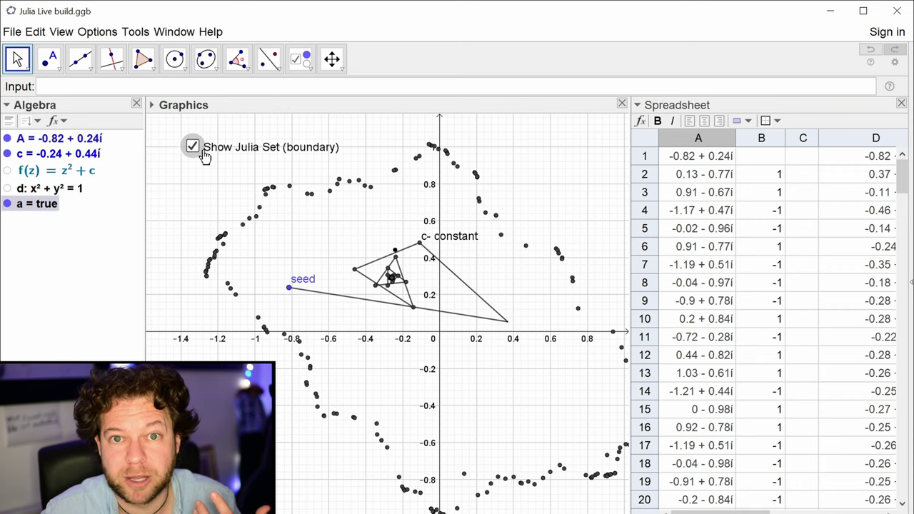
Step: Set the condition to show object to "a" for all points in spreadsheet column A
{"action": "left_click", "coordinate": [697, 140]}
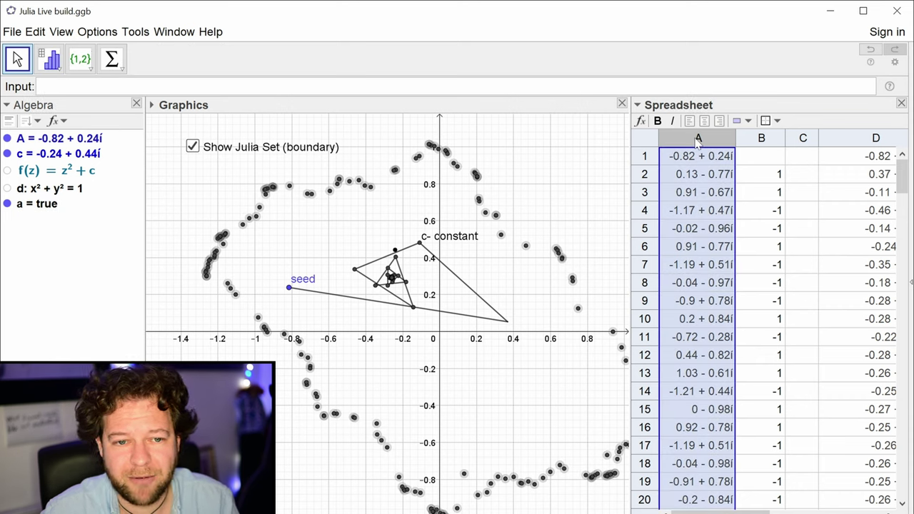
{"action": "right_click", "coordinate": [697, 143]}
{"action": "left_click", "coordinate": [759, 363]}
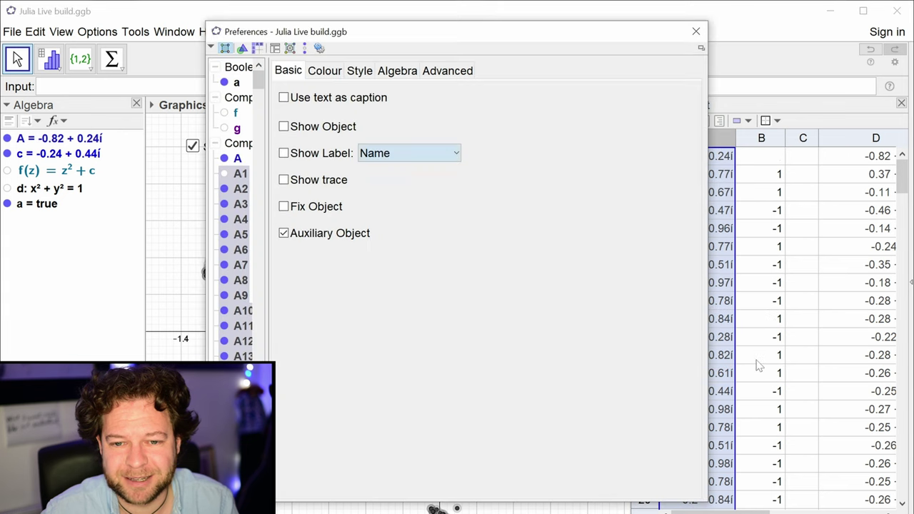
{"action": "left_click", "coordinate": [447, 71]}
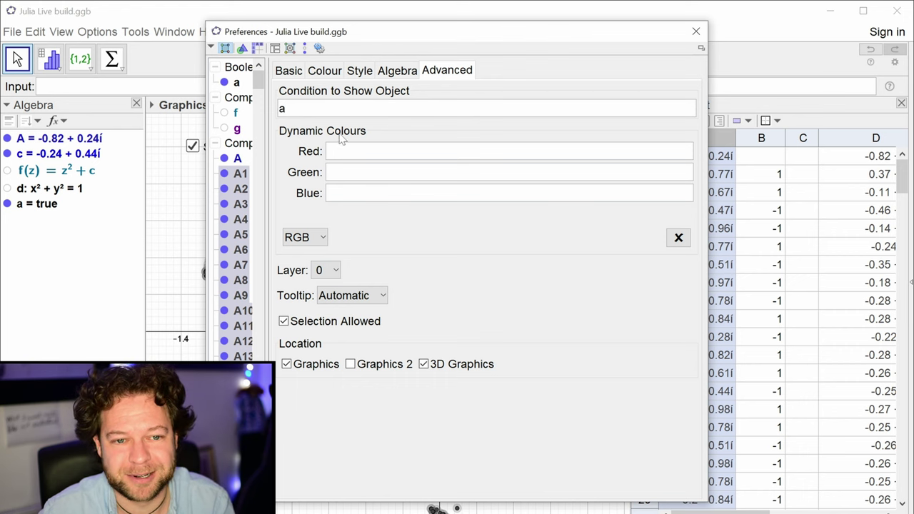
{"action": "left_click", "coordinate": [696, 31]}
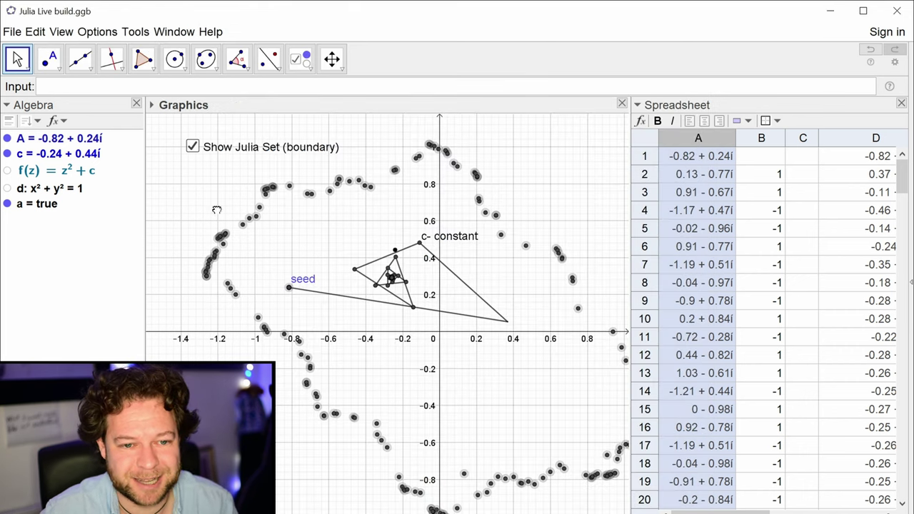
{"action": "left_click", "coordinate": [216, 210]}
Step: Toggle the Julia set points' visibility repeatedly with the check box, leaving it unchecked
{"action": "left_click", "coordinate": [193, 147]}
{"action": "left_click", "coordinate": [192, 146]}
{"action": "left_click", "coordinate": [193, 147]}
{"action": "left_click", "coordinate": [193, 146]}
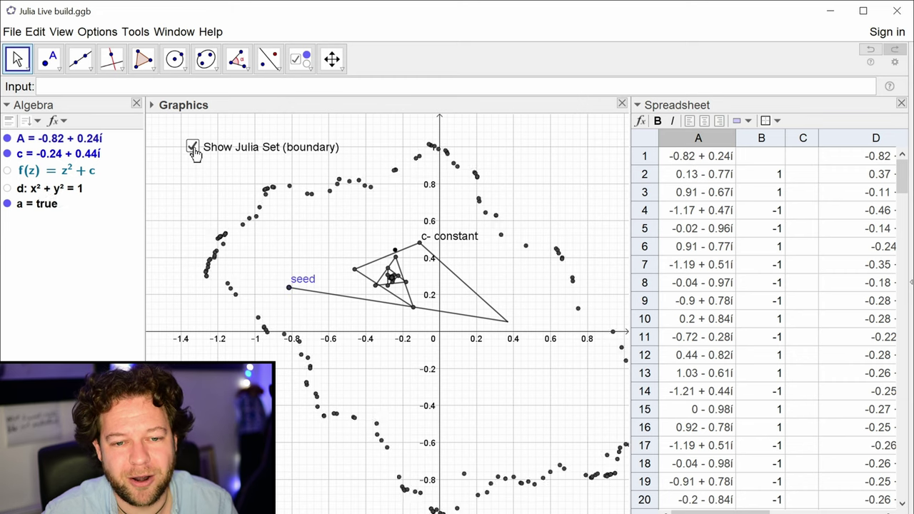
{"action": "left_click", "coordinate": [193, 147]}
{"action": "left_click", "coordinate": [193, 146]}
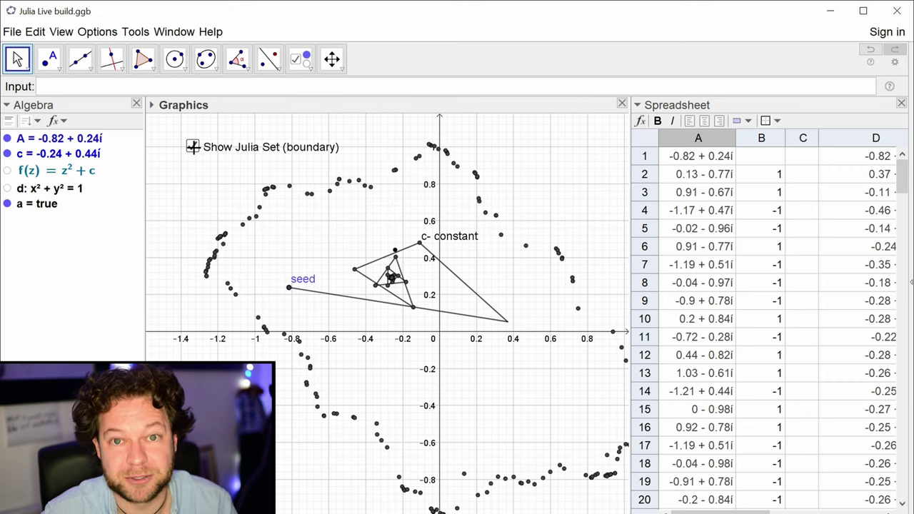
{"action": "left_click", "coordinate": [193, 146]}
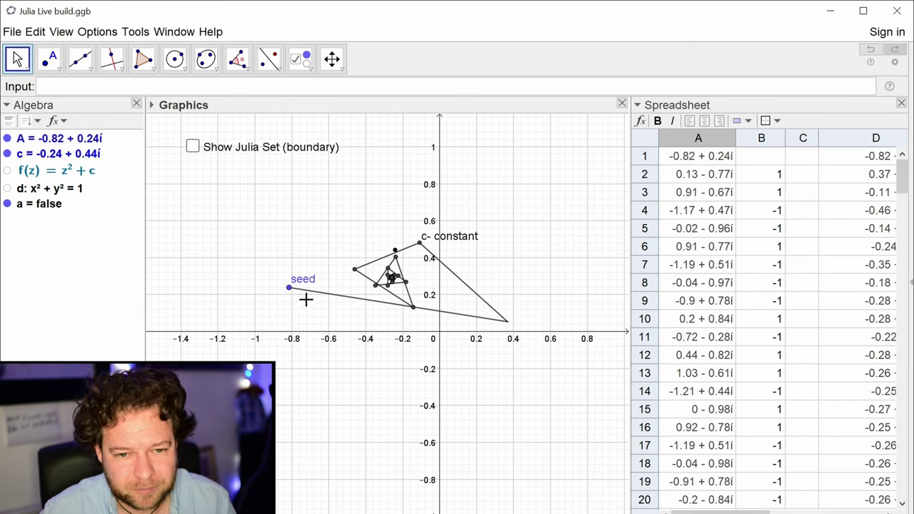
Step: Move the seed point to the origin and the constant point c through several positions, leaving c at about -0.8 + 0.51i
{"action": "left_click_drag", "start_coordinate": [289, 295], "coordinate": [441, 332]}
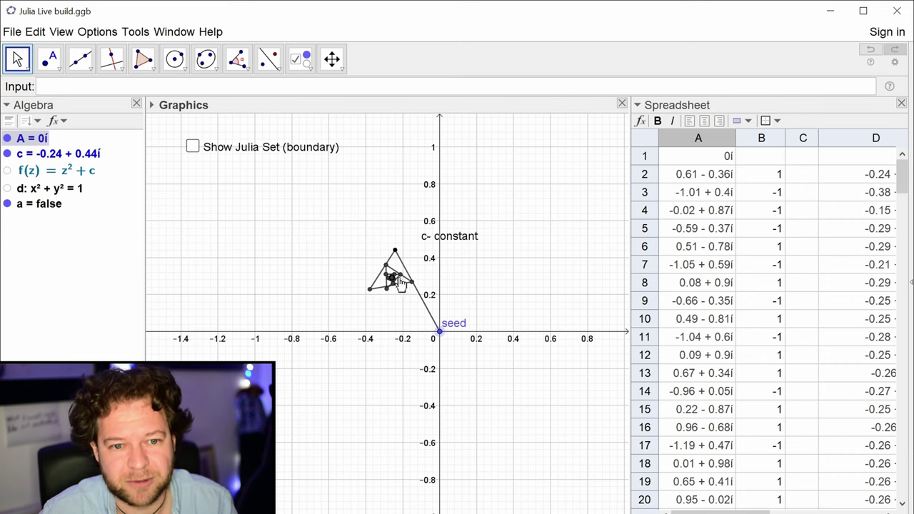
{"action": "left_click_drag", "start_coordinate": [395, 250], "coordinate": [382, 265]}
{"action": "left_click_drag", "start_coordinate": [318, 325], "coordinate": [336, 277]}
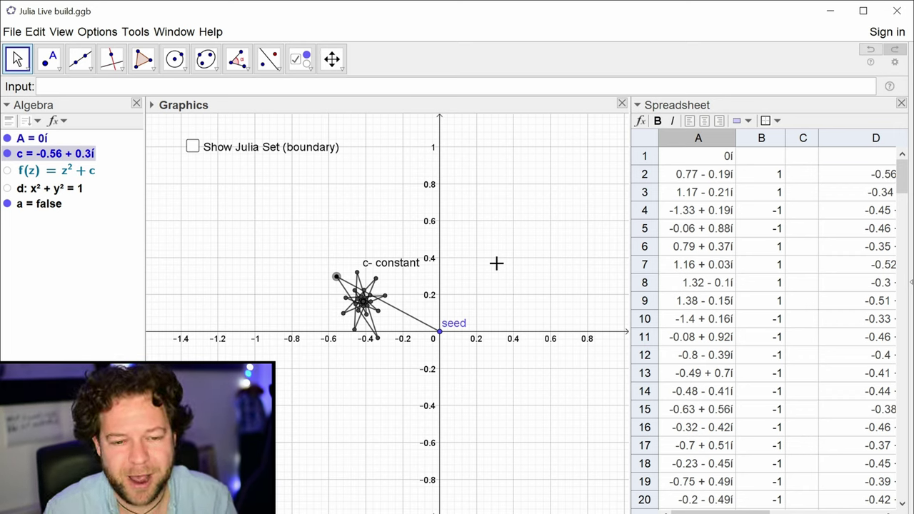
{"action": "mouse_move", "coordinate": [336, 276]}
{"action": "left_mouse_down"}
{"action": "mouse_move", "coordinate": [287, 235]}
{"action": "mouse_move", "coordinate": [353, 265]}
{"action": "mouse_move", "coordinate": [327, 274]}
{"action": "left_mouse_up"}
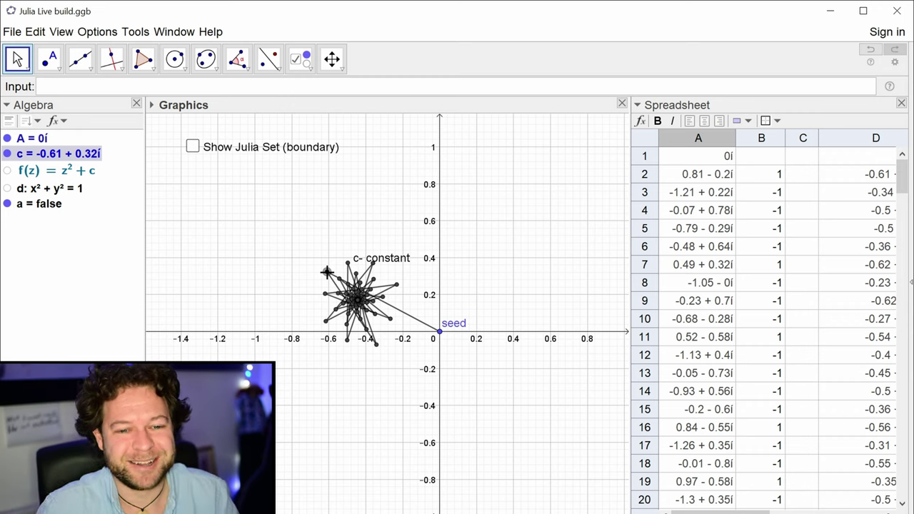
{"action": "left_click_drag", "start_coordinate": [327, 272], "coordinate": [366, 232]}
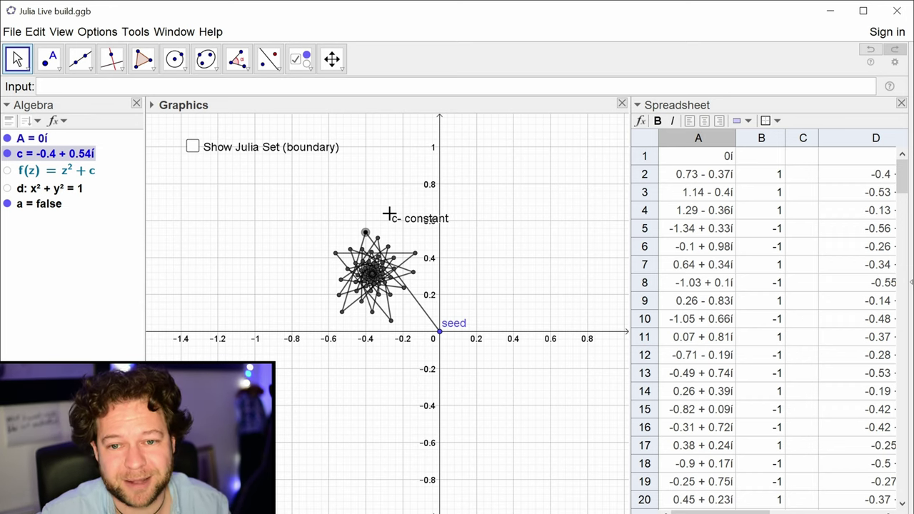
{"action": "mouse_move", "coordinate": [366, 233]}
{"action": "left_mouse_down"}
{"action": "mouse_move", "coordinate": [385, 242]}
{"action": "mouse_move", "coordinate": [329, 179]}
{"action": "mouse_move", "coordinate": [336, 209]}
{"action": "mouse_move", "coordinate": [366, 236]}
{"action": "mouse_move", "coordinate": [381, 232]}
{"action": "mouse_move", "coordinate": [367, 233]}
{"action": "left_mouse_up"}
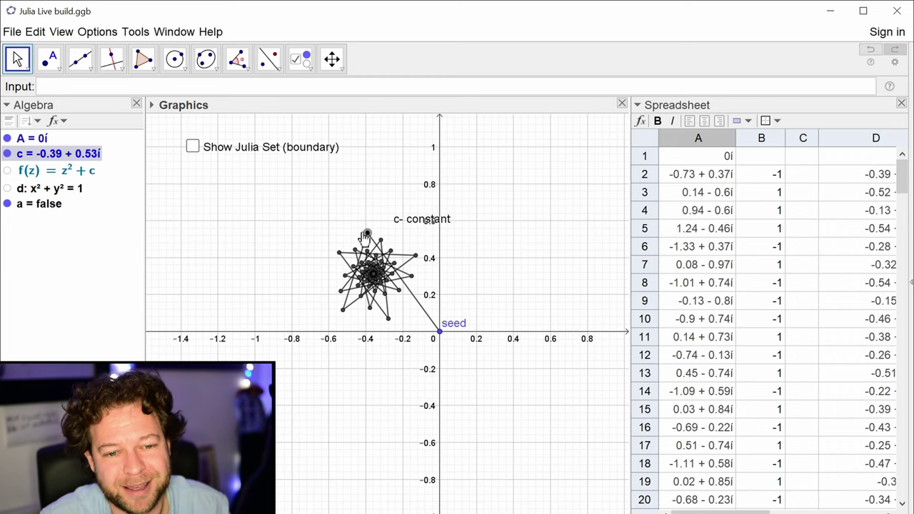
{"action": "left_click_drag", "start_coordinate": [356, 235], "coordinate": [291, 241]}
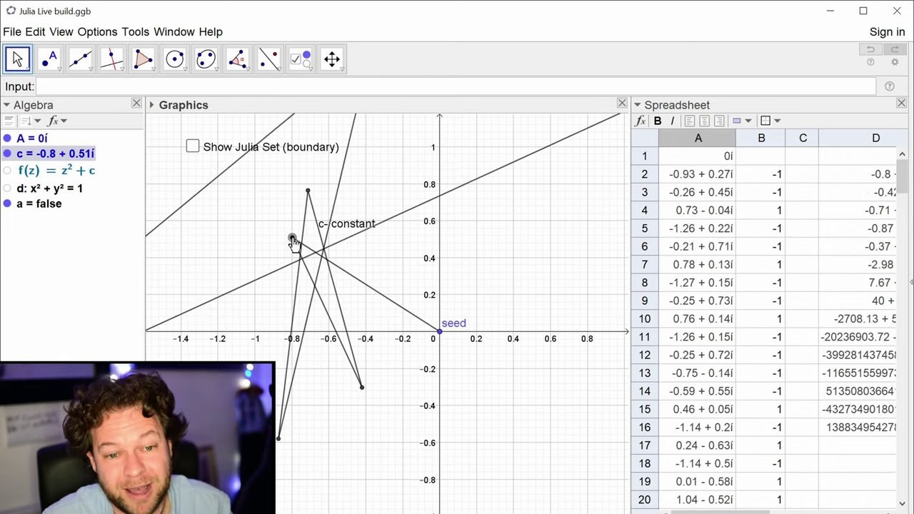
Step: Create a circle centred at (0,0) with radius 2 using the Circle command
{"action": "scroll", "coordinate": [549, 276], "scroll_direction": "down", "scroll_amount": 2}
{"action": "scroll", "coordinate": [560, 272], "scroll_direction": "down", "scroll_amount": 2}
{"action": "left_click_drag", "start_coordinate": [577, 249], "coordinate": [528, 261]}
{"action": "left_click", "coordinate": [200, 92]}
{"action": "type", "text": "circle"}
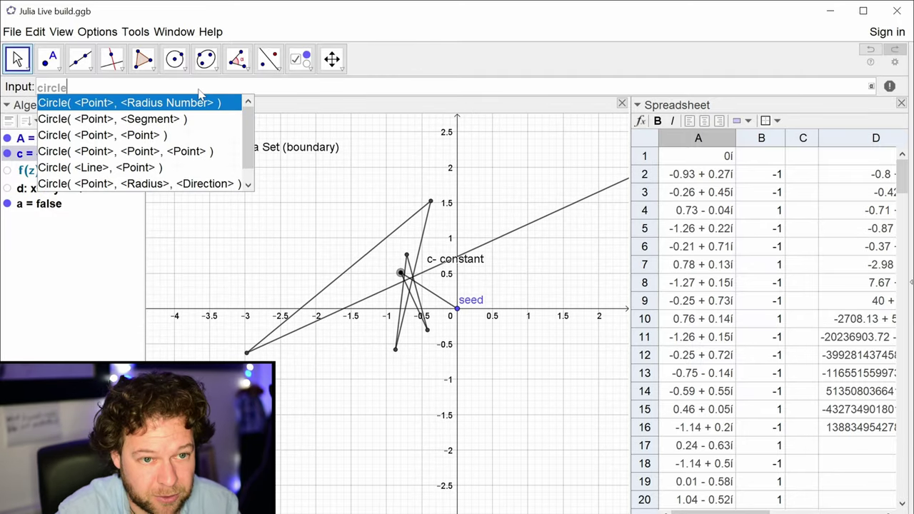
{"action": "key", "text": "Return"}
{"action": "type", "text": "(0,0), <Radius Number> )"}
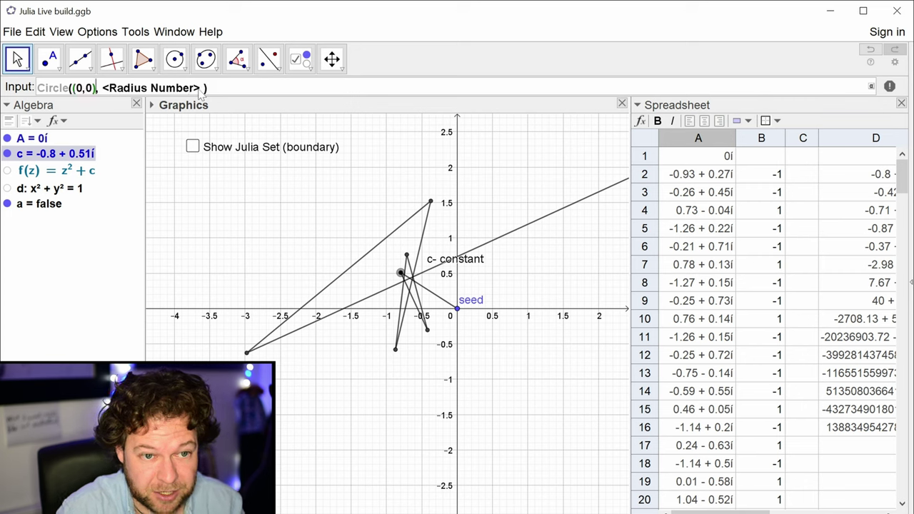
{"action": "key", "text": "Tab"}
{"action": "type", "text": "2"}
{"action": "key", "text": "Return"}
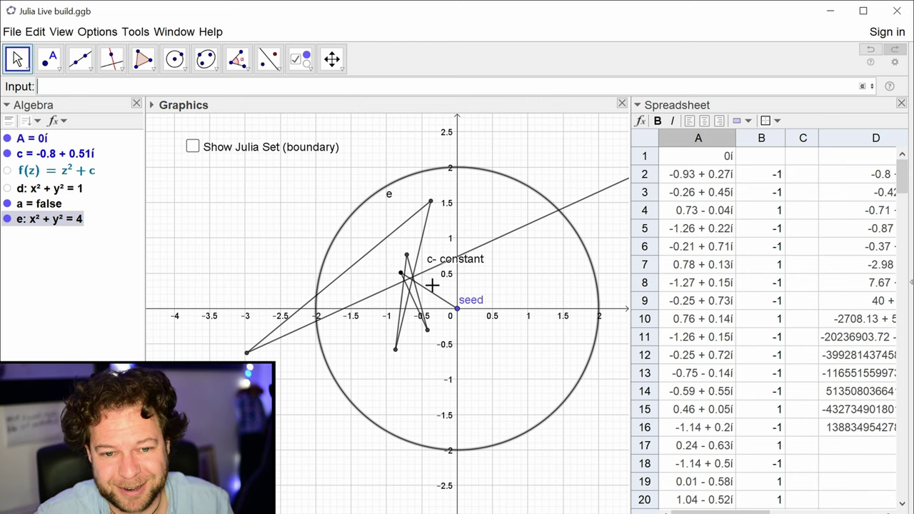
Step: Move the constant point c to about -0.32 + 0.47i and look through the spreadsheet rows down to the end
{"action": "scroll", "coordinate": [543, 285], "scroll_direction": "up", "scroll_amount": 4}
{"action": "scroll", "coordinate": [521, 279], "scroll_direction": "up", "scroll_amount": 3}
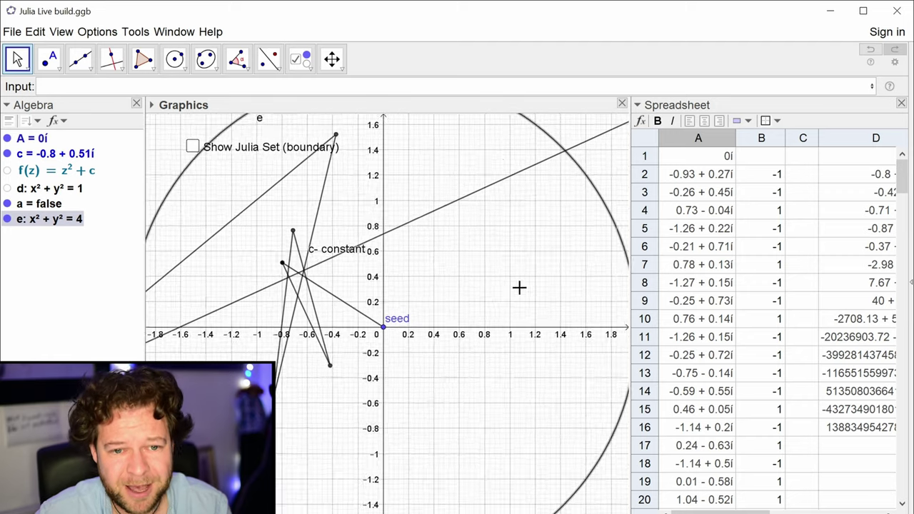
{"action": "left_click", "coordinate": [319, 224]}
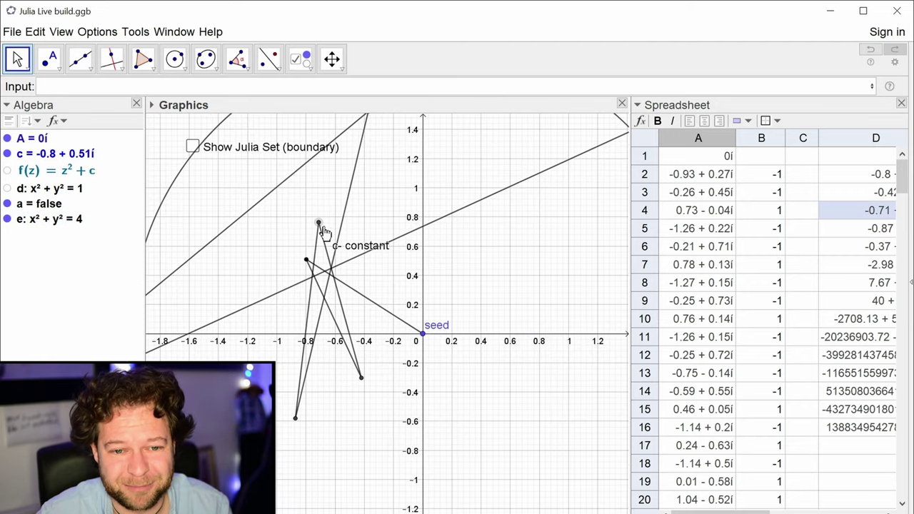
{"action": "left_click_drag", "start_coordinate": [306, 263], "coordinate": [368, 266]}
{"action": "scroll", "coordinate": [714, 329], "scroll_direction": "down", "scroll_amount": 2}
{"action": "scroll", "coordinate": [714, 328], "scroll_direction": "down", "scroll_amount": 20}
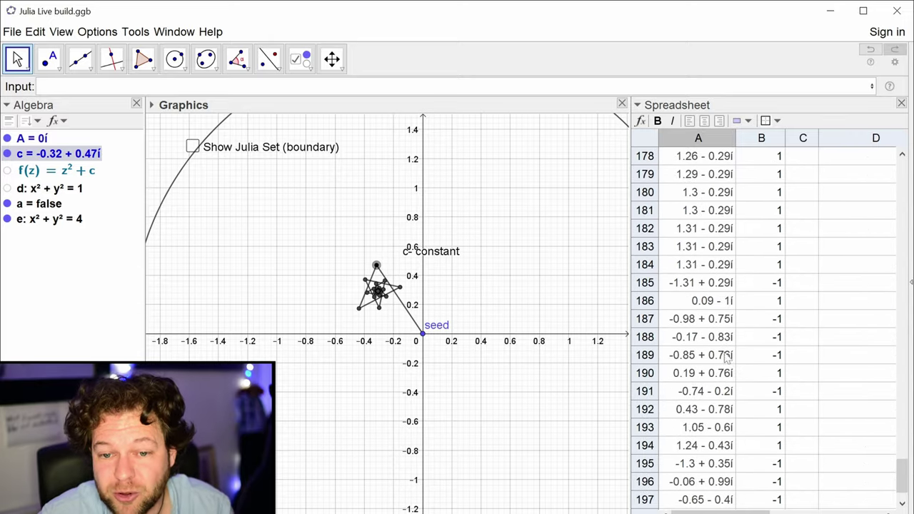
{"action": "scroll", "coordinate": [748, 372], "scroll_direction": "up", "scroll_amount": 10}
{"action": "scroll", "coordinate": [748, 372], "scroll_direction": "up", "scroll_amount": 18}
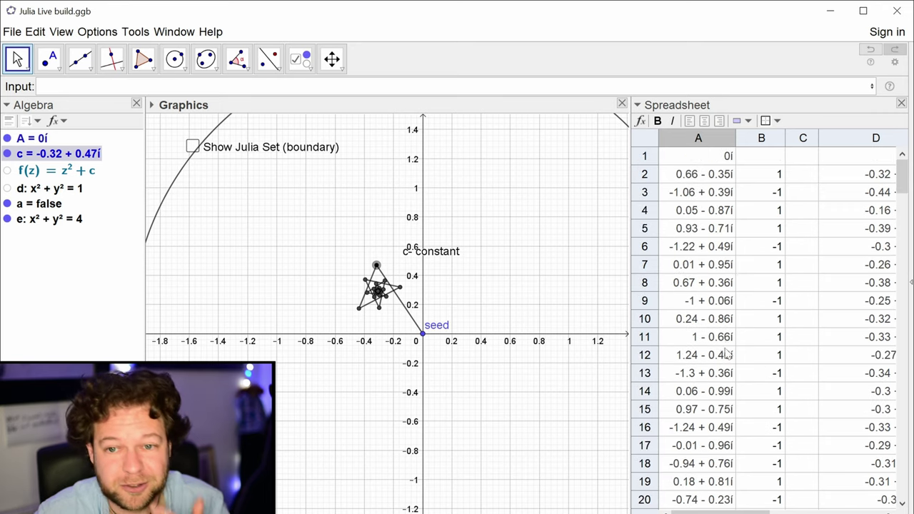
Step: Move the constant point c to about -0.75 + 0.51i to examine its orbit, then on to about 0.33 + 0.3i
{"action": "mouse_move", "coordinate": [376, 266]}
{"action": "left_mouse_down"}
{"action": "mouse_move", "coordinate": [363, 249]}
{"action": "mouse_move", "coordinate": [372, 252]}
{"action": "left_mouse_up"}
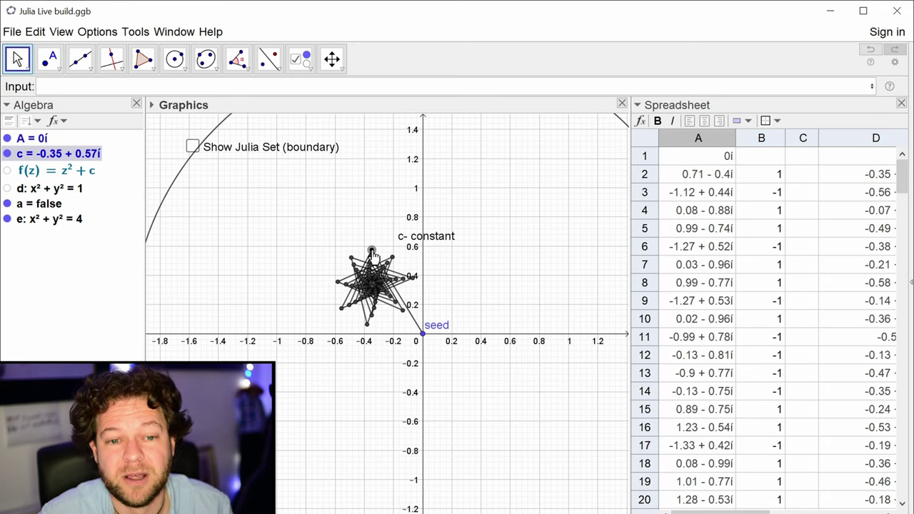
{"action": "left_click_drag", "start_coordinate": [372, 252], "coordinate": [312, 263]}
{"action": "scroll", "coordinate": [516, 279], "scroll_direction": "down", "scroll_amount": 3}
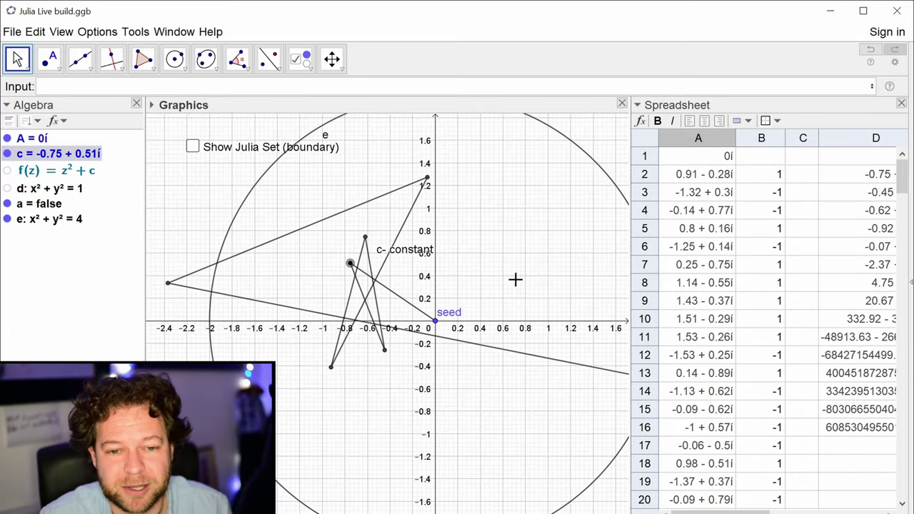
{"action": "scroll", "coordinate": [522, 286], "scroll_direction": "up", "scroll_amount": 1}
{"action": "scroll", "coordinate": [520, 287], "scroll_direction": "up", "scroll_amount": 1}
{"action": "left_click_drag", "start_coordinate": [485, 288], "coordinate": [506, 289]}
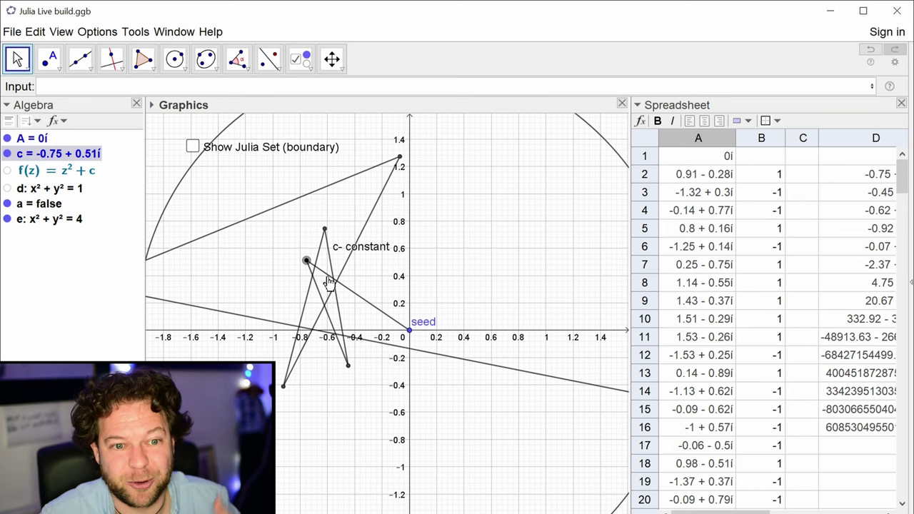
{"action": "left_click_drag", "start_coordinate": [321, 268], "coordinate": [454, 289]}
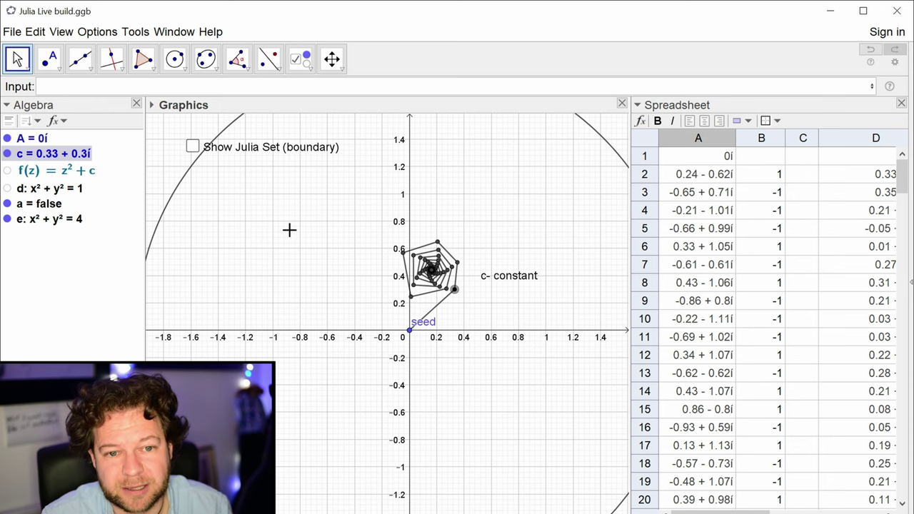
Step: Insert an empty spreadsheet column immediately before column D
{"action": "left_click", "coordinate": [844, 143]}
{"action": "right_click", "coordinate": [844, 143]}
{"action": "mouse_move", "coordinate": [840, 244]}
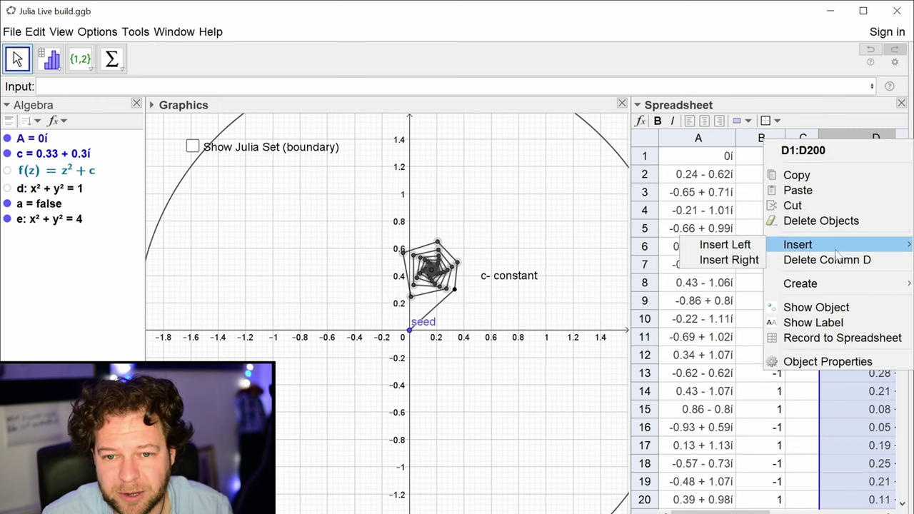
{"action": "left_click", "coordinate": [746, 244]}
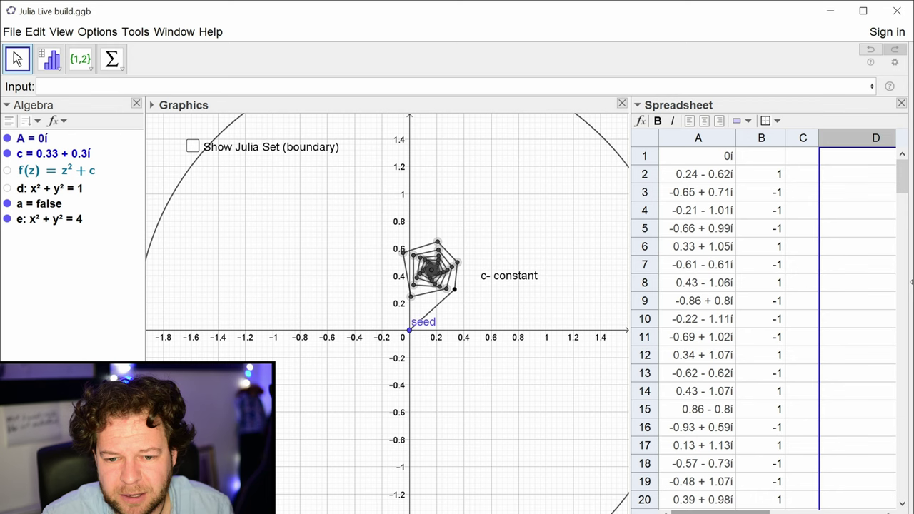
{"action": "scroll", "coordinate": [780, 246], "scroll_direction": "right", "scroll_amount": 3}
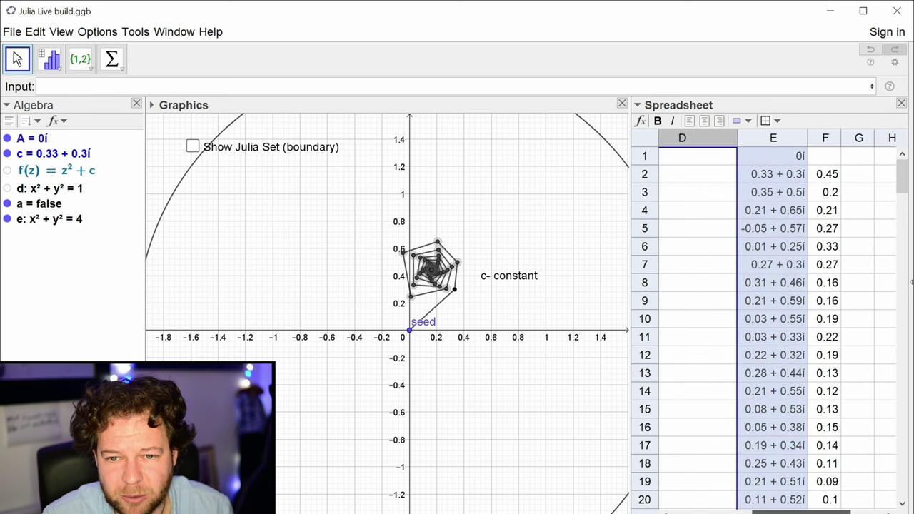
{"action": "left_click", "coordinate": [780, 246]}
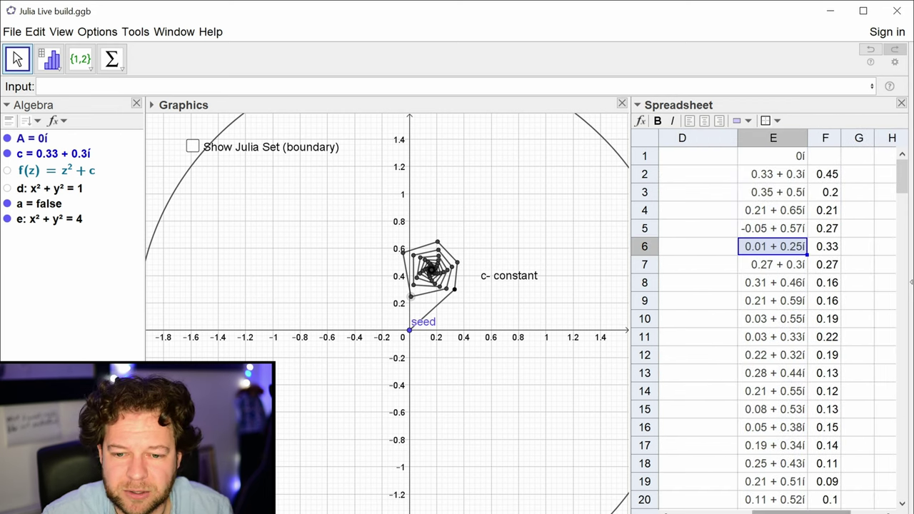
{"action": "scroll", "coordinate": [785, 484], "scroll_direction": "left", "scroll_amount": 3}
{"action": "scroll", "coordinate": [794, 488], "scroll_direction": "right", "scroll_amount": 3}
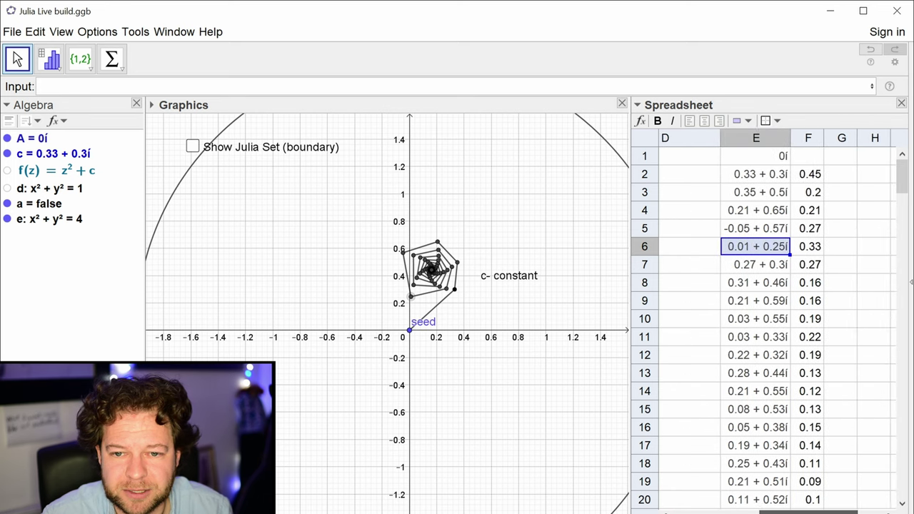
{"action": "scroll", "coordinate": [743, 343], "scroll_direction": "left", "scroll_amount": 2}
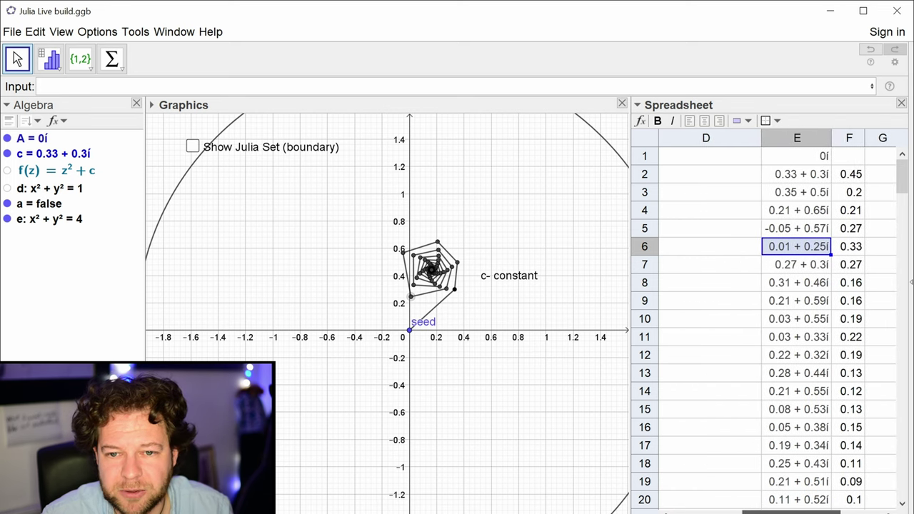
{"action": "left_click", "coordinate": [707, 230]}
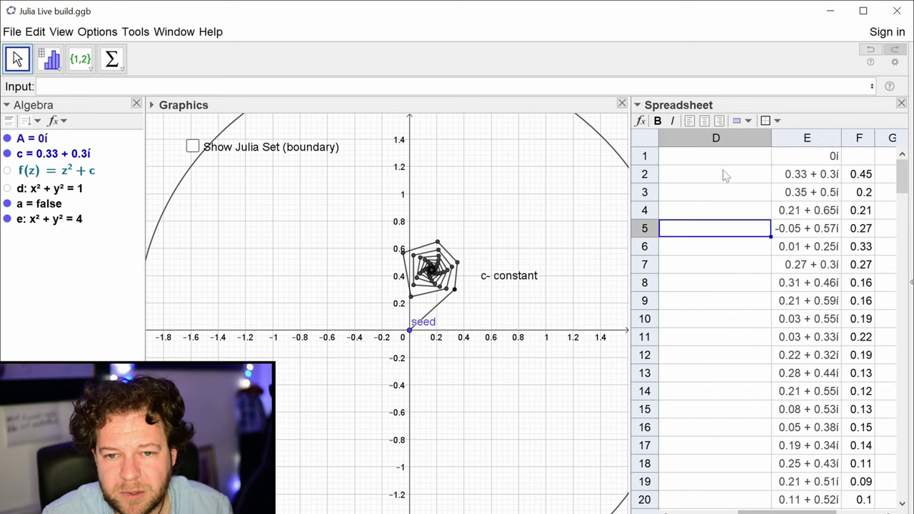
{"action": "left_click", "coordinate": [862, 138]}
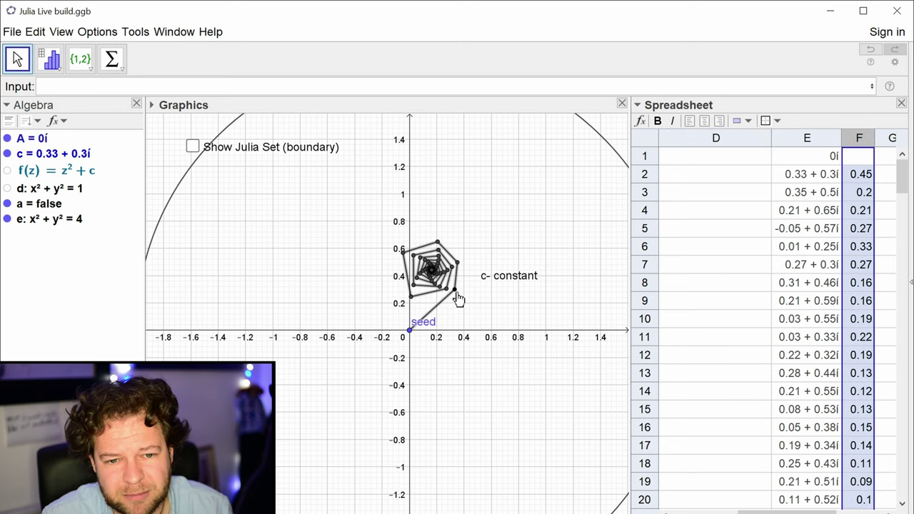
Step: Enter the formula =if(abs(E2)>2,0,1) in cell D2
{"action": "left_click", "coordinate": [757, 189]}
{"action": "left_click", "coordinate": [728, 174]}
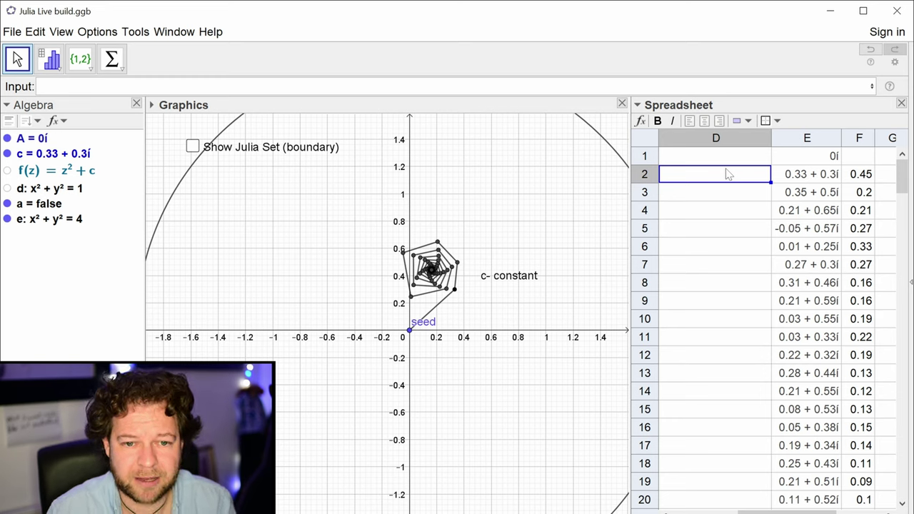
{"action": "type", "text": "="}
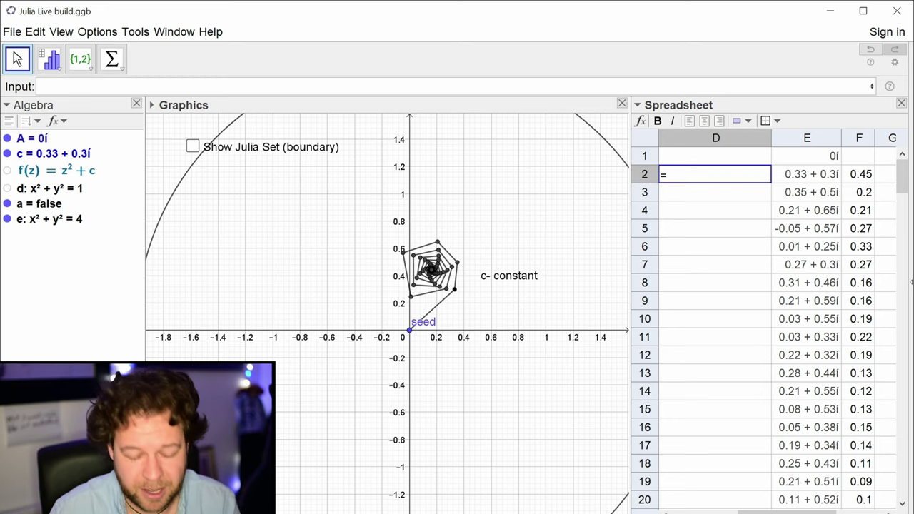
{"action": "type", "text": "if(E2"}
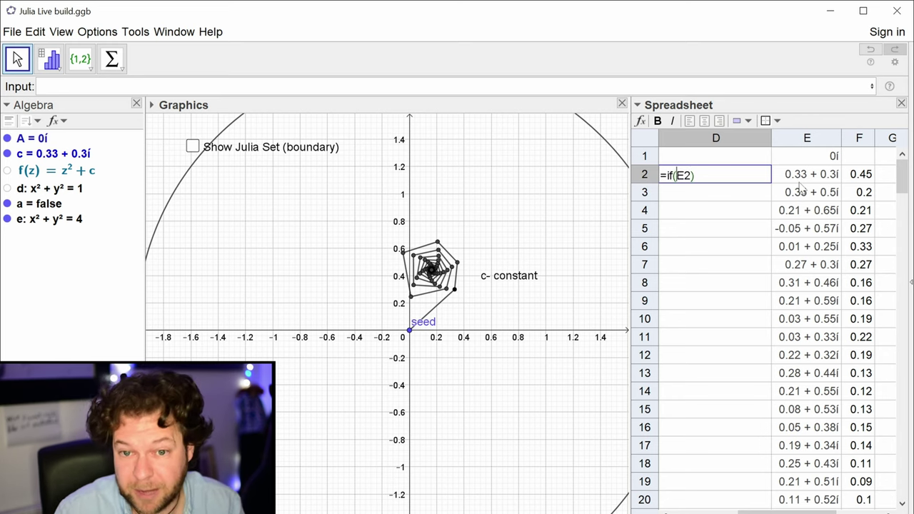
{"action": "type", "text": "abs("}
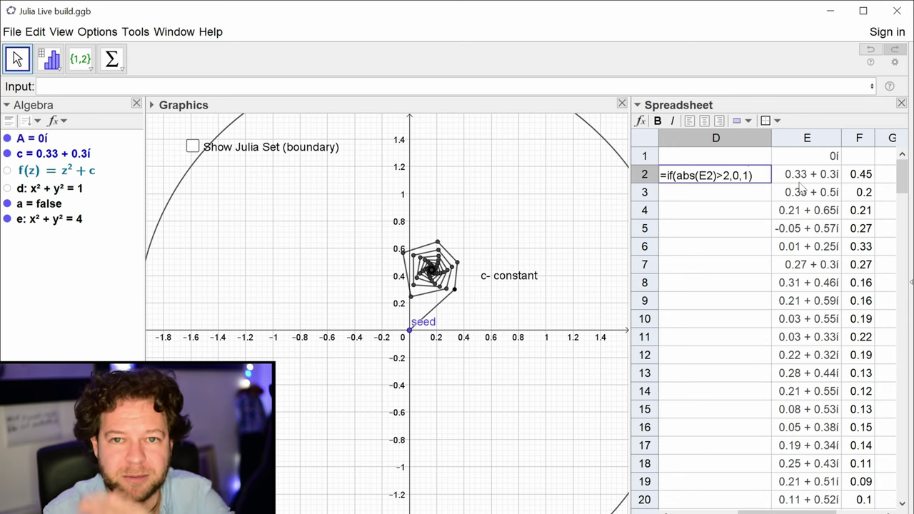
{"action": "key", "text": "Return"}
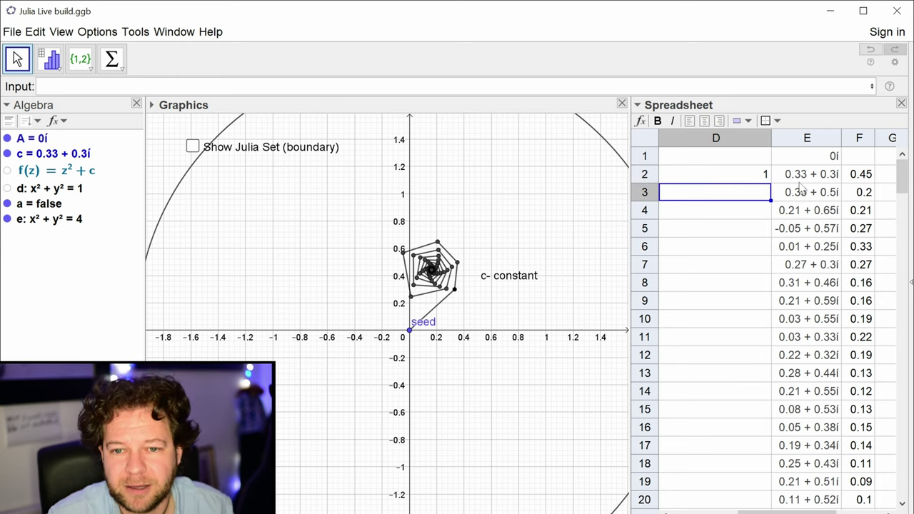
Step: Fill column D from row 1 through row 100, copying the D2 test formula down beside the orbit points
{"action": "left_click", "coordinate": [760, 179]}
{"action": "left_click", "coordinate": [748, 159]}
{"action": "left_click_drag", "start_coordinate": [763, 173], "coordinate": [772, 332]}
{"action": "scroll", "coordinate": [800, 357], "scroll_direction": "down", "scroll_amount": 20}
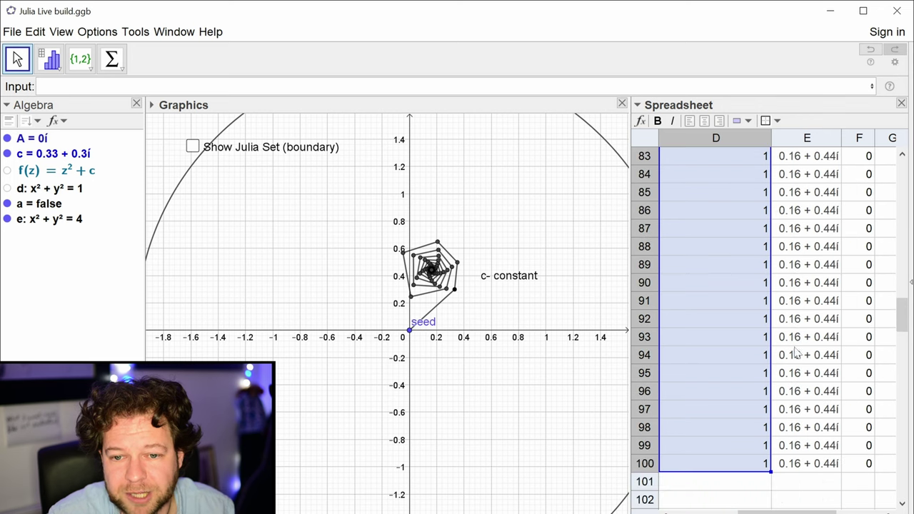
{"action": "scroll", "coordinate": [796, 353], "scroll_direction": "down", "scroll_amount": 3}
{"action": "scroll", "coordinate": [805, 331], "scroll_direction": "up", "scroll_amount": 1}
{"action": "left_click", "coordinate": [805, 357]}
{"action": "left_click_drag", "start_coordinate": [750, 357], "coordinate": [833, 492]}
{"action": "left_click_drag", "start_coordinate": [902, 341], "coordinate": [886, 151]}
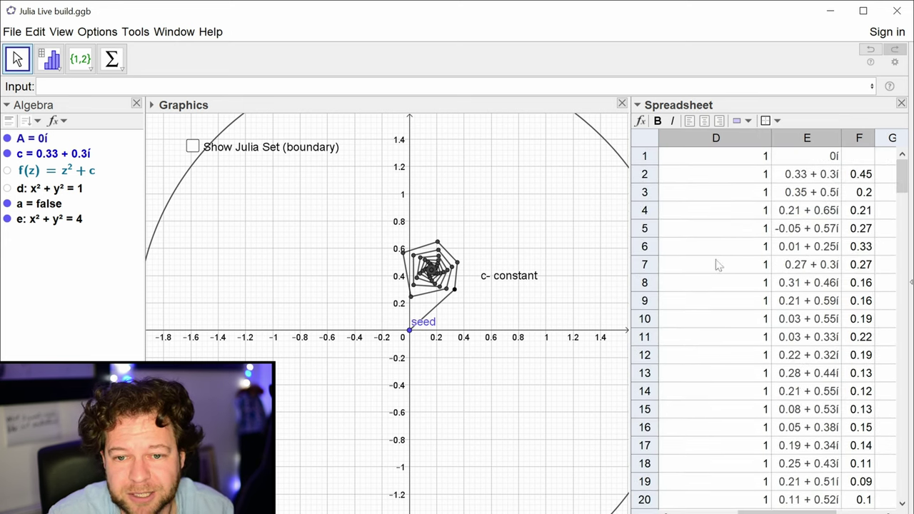
Step: Enter the formula sum(D1:D200) to total the test values in column D as a new number
{"action": "left_click", "coordinate": [716, 265]}
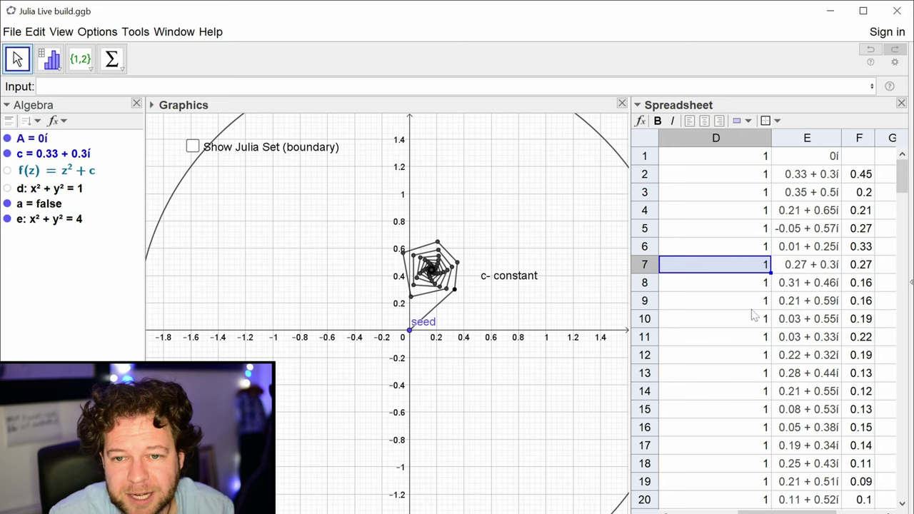
{"action": "scroll", "coordinate": [747, 319], "scroll_direction": "down", "scroll_amount": 10}
{"action": "scroll", "coordinate": [740, 333], "scroll_direction": "up", "scroll_amount": 10}
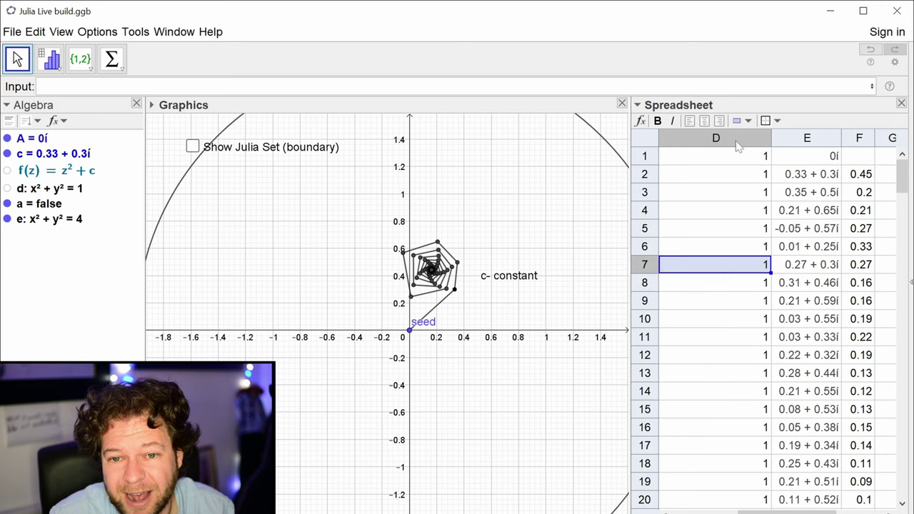
{"action": "type", "text": "sum"}
{"action": "key", "text": "Escape"}
{"action": "type", "text": "(D1:D"}
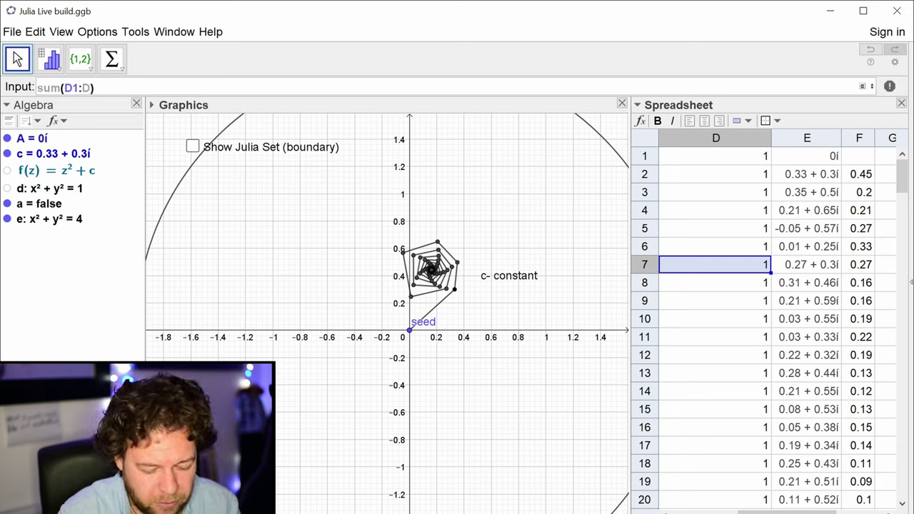
{"action": "type", "text": "20"}
{"action": "key", "text": "Return"}
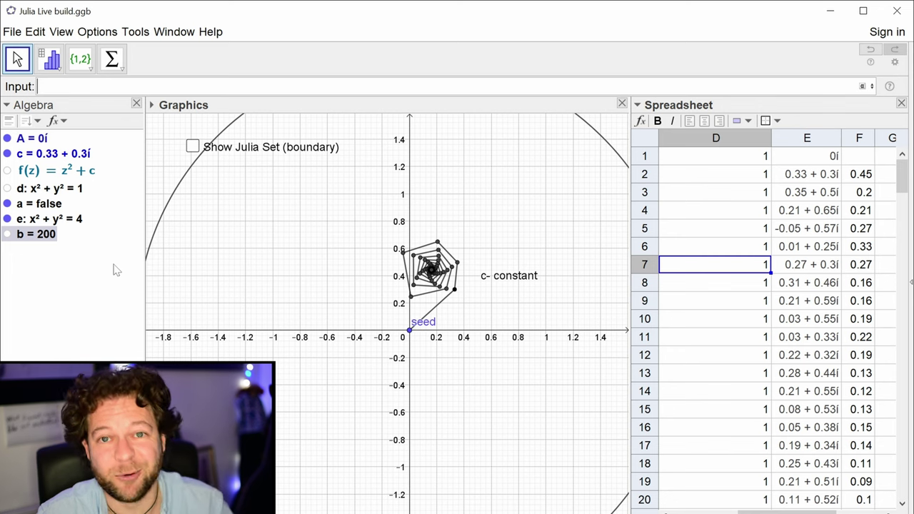
Step: Move the constant point c to about -0.8 + 0.8i and examine the spreadsheet rows where the orbit becomes undefined
{"action": "left_click", "coordinate": [455, 291]}
{"action": "left_click_drag", "start_coordinate": [455, 293], "coordinate": [299, 221]}
{"action": "left_click", "coordinate": [805, 414]}
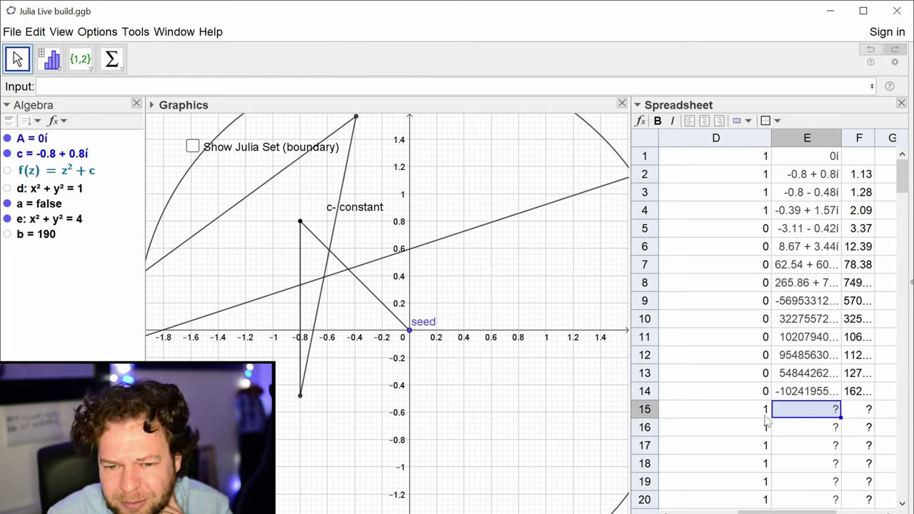
Step: Redefine cell D1 as If(abs(E1) < 2, 1, 0) and fill the formula down column D
{"action": "double_click", "coordinate": [746, 161]}
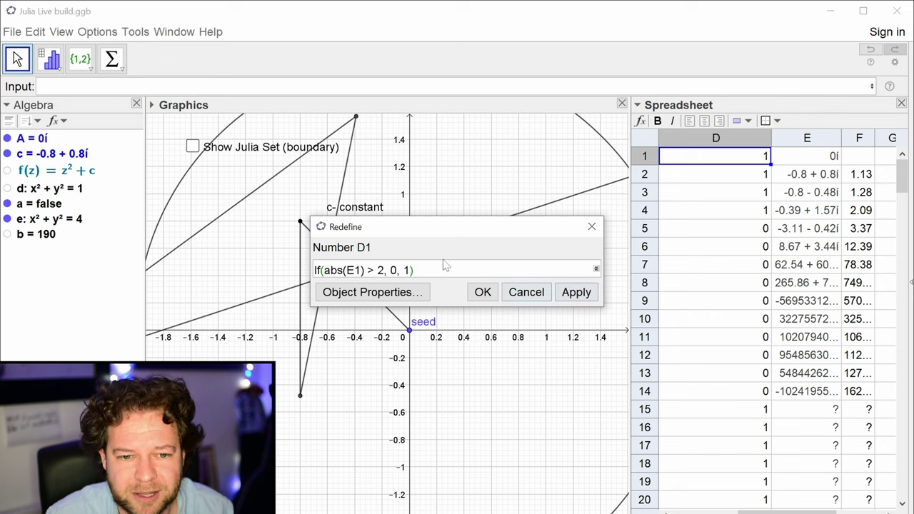
{"action": "key", "text": "BackSpace"}
{"action": "type", "text": "1"}
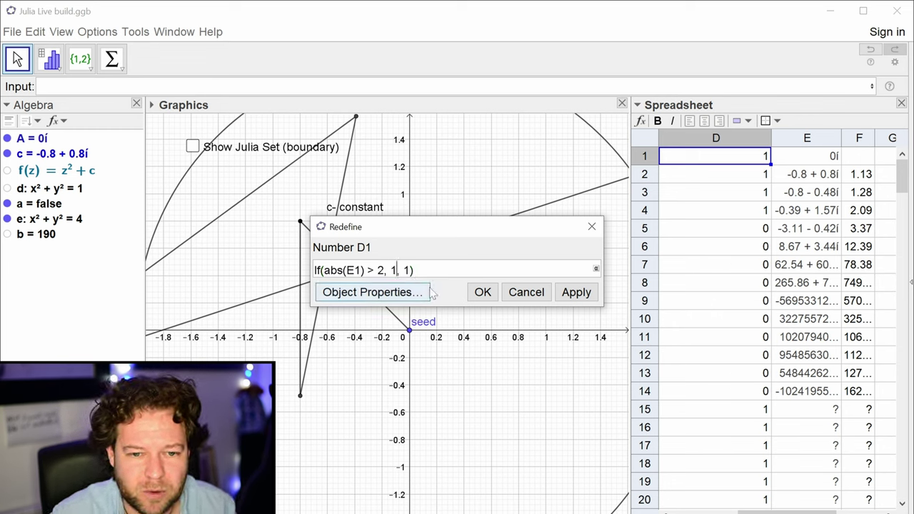
{"action": "key", "text": "BackSpace"}
{"action": "type", "text": "<"}
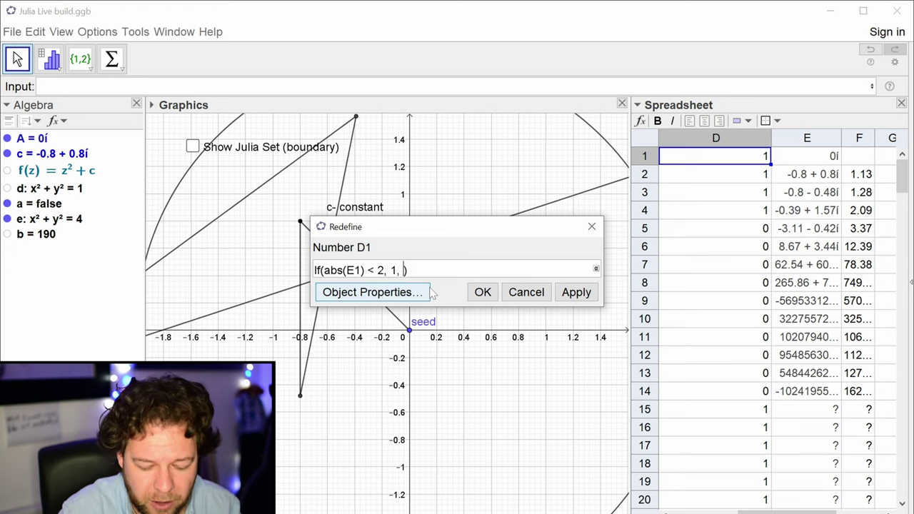
{"action": "key", "text": "Return"}
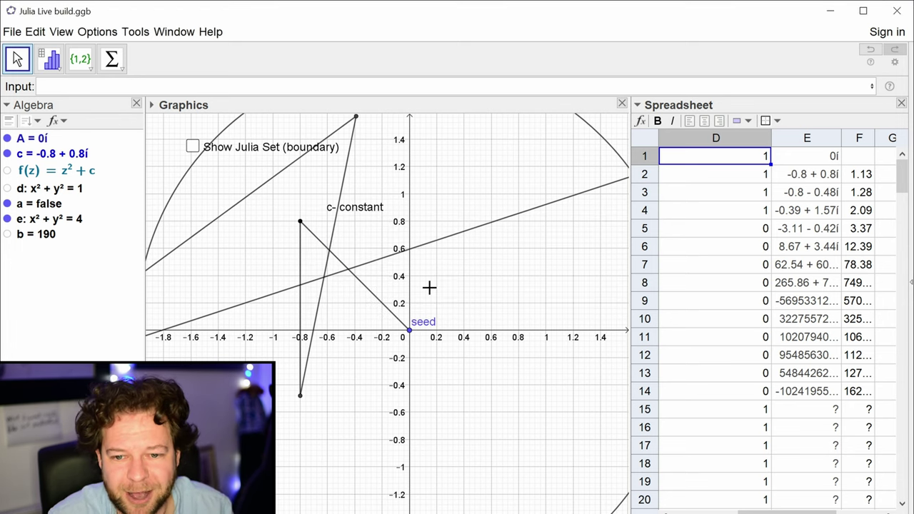
{"action": "left_click", "coordinate": [771, 166]}
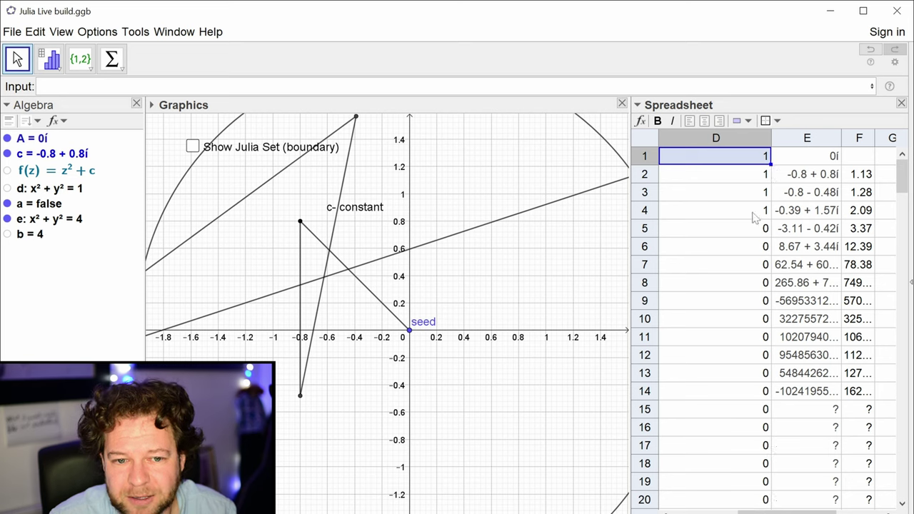
Step: Check column D's test values against the undefined orbit entries in column E from row 15 down
{"action": "left_click", "coordinate": [749, 300]}
{"action": "left_click", "coordinate": [761, 414]}
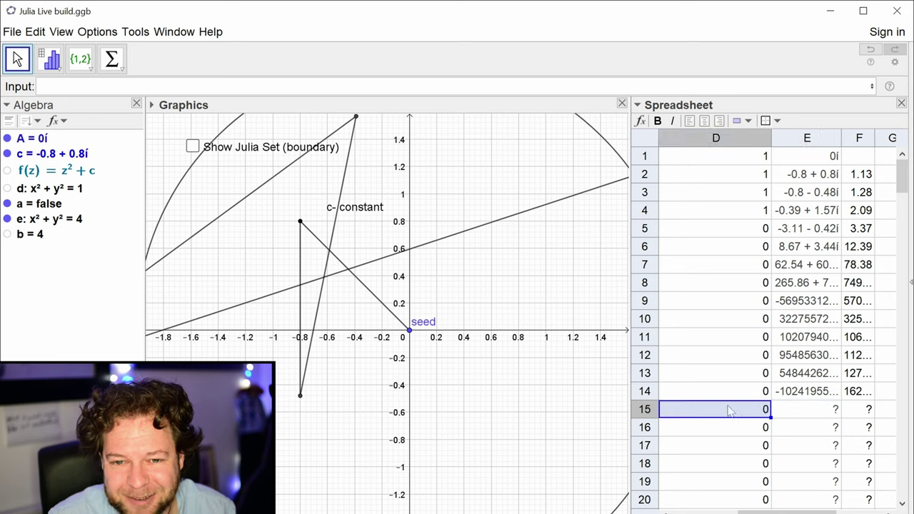
{"action": "left_click", "coordinate": [815, 413]}
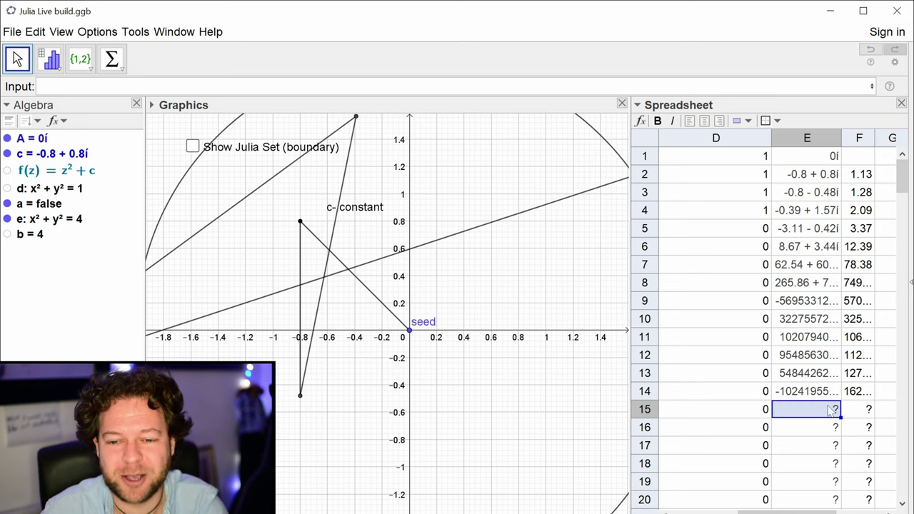
{"action": "left_click", "coordinate": [834, 447]}
{"action": "left_click", "coordinate": [832, 417]}
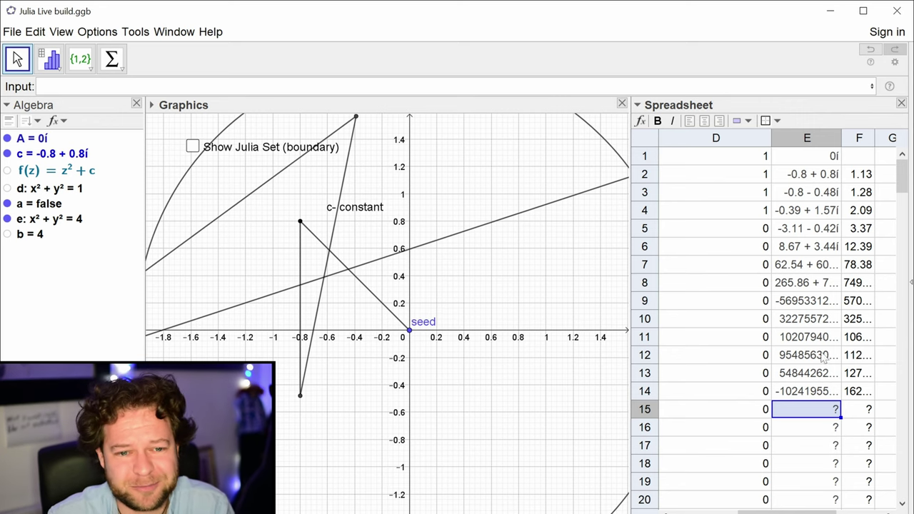
Step: Move c to about -0.49 + 0.67i and add the number b as a text below the Julia set check box
{"action": "left_click_drag", "start_coordinate": [299, 223], "coordinate": [332, 236]}
{"action": "left_click_drag", "start_coordinate": [358, 259], "coordinate": [344, 243]}
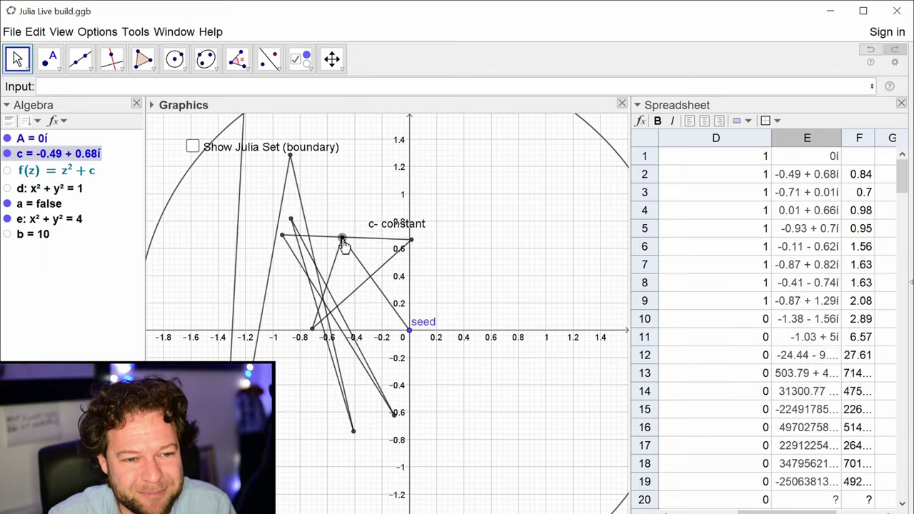
{"action": "left_click_drag", "start_coordinate": [47, 236], "coordinate": [209, 227]}
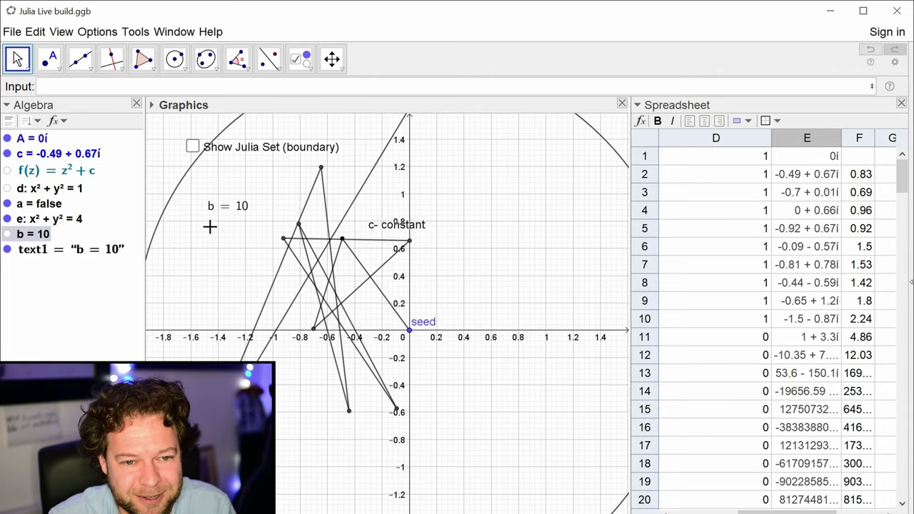
Step: Move c to about -0.28 + 0.53i, look through column D, and move c on to about -0.2 + 0.54i
{"action": "left_click_drag", "start_coordinate": [346, 250], "coordinate": [373, 281]}
{"action": "left_click_drag", "start_coordinate": [338, 253], "coordinate": [373, 259]}
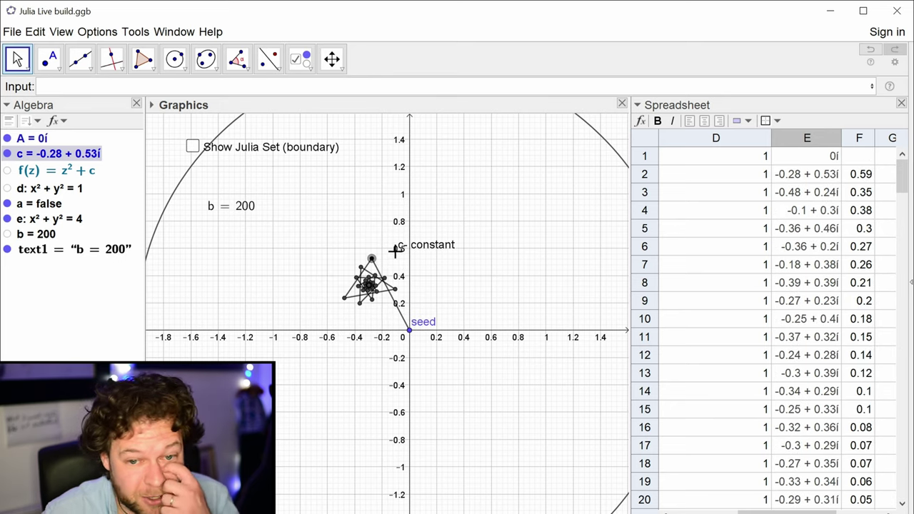
{"action": "scroll", "coordinate": [748, 341], "scroll_direction": "down", "scroll_amount": 7}
{"action": "scroll", "coordinate": [749, 332], "scroll_direction": "up", "scroll_amount": 7}
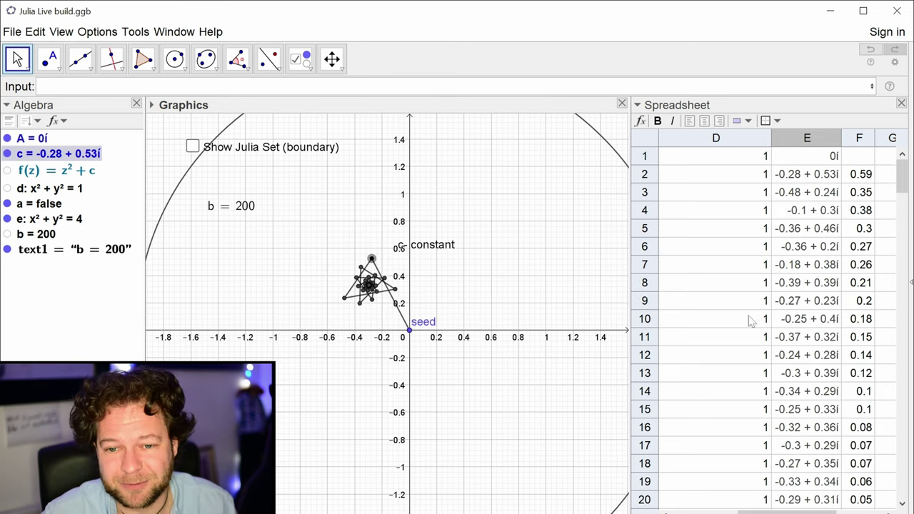
{"action": "mouse_move", "coordinate": [371, 258]}
{"action": "left_mouse_down"}
{"action": "mouse_move", "coordinate": [382, 255]}
{"action": "mouse_move", "coordinate": [363, 254]}
{"action": "mouse_move", "coordinate": [375, 254]}
{"action": "left_mouse_up"}
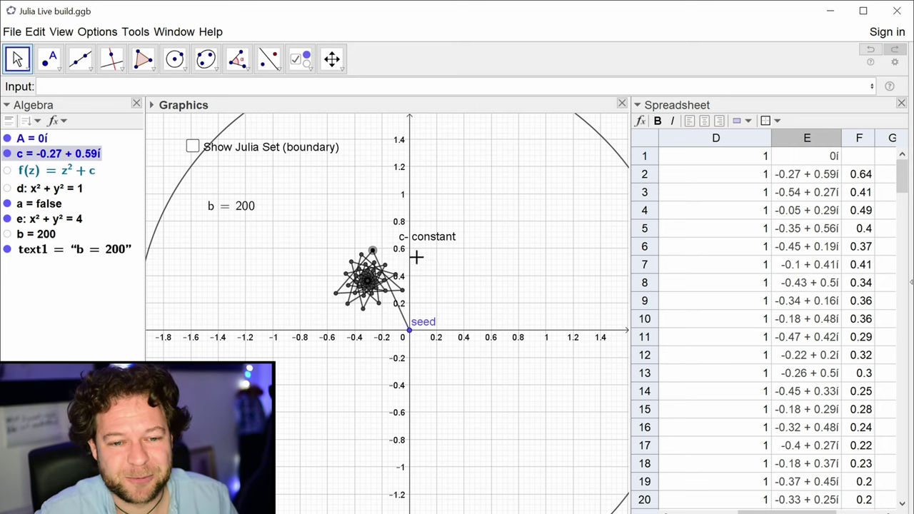
{"action": "left_click", "coordinate": [343, 209]}
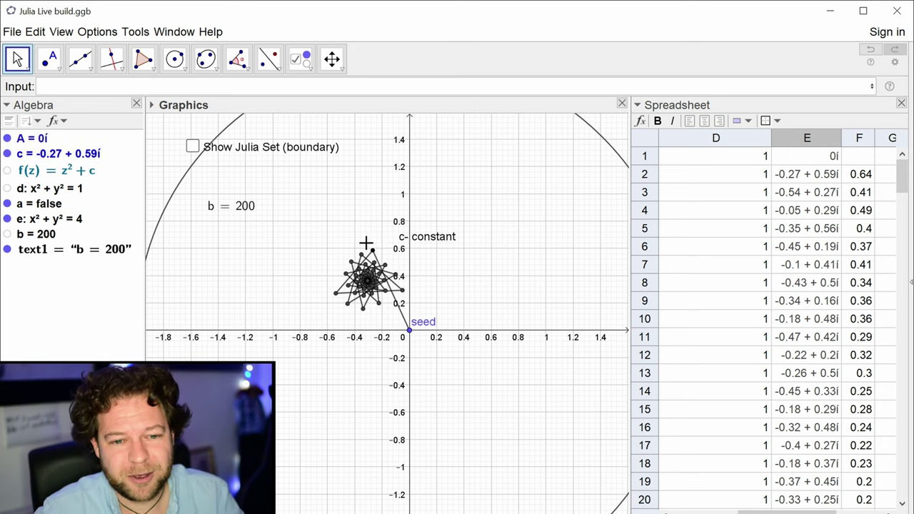
{"action": "mouse_move", "coordinate": [372, 251]}
{"action": "left_mouse_down"}
{"action": "mouse_move", "coordinate": [380, 243]}
{"action": "mouse_move", "coordinate": [382, 258]}
{"action": "left_mouse_up"}
Step: Open the advanced properties of the constant c and set its dynamic colour model to HSV
{"action": "right_click", "coordinate": [383, 259]}
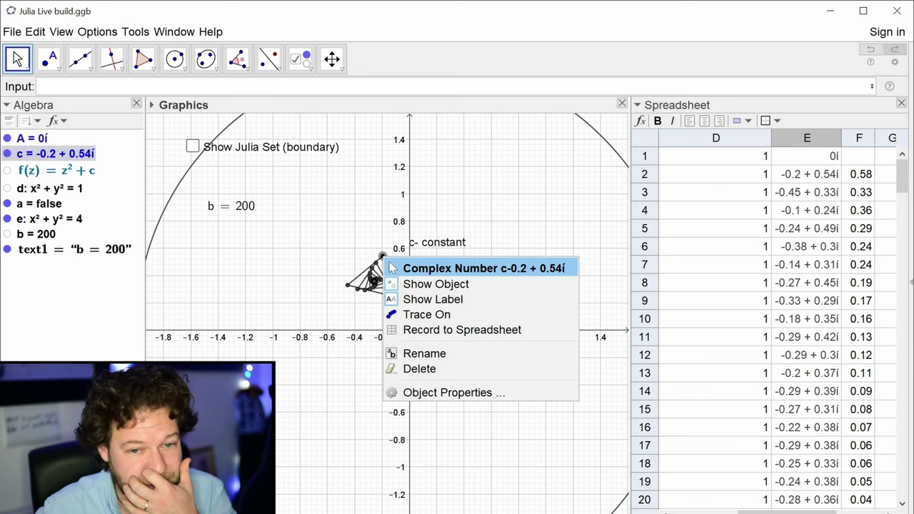
{"action": "left_click", "coordinate": [470, 392]}
{"action": "left_click", "coordinate": [325, 71]}
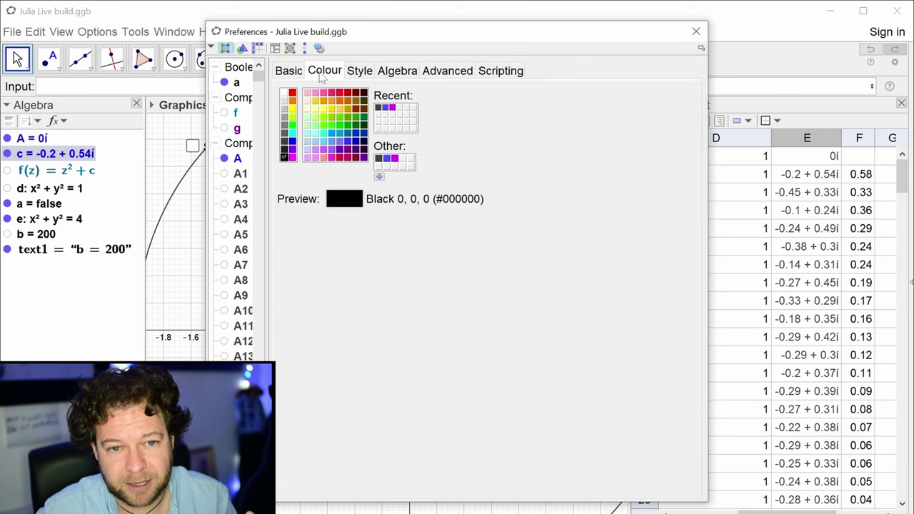
{"action": "left_click", "coordinate": [442, 72]}
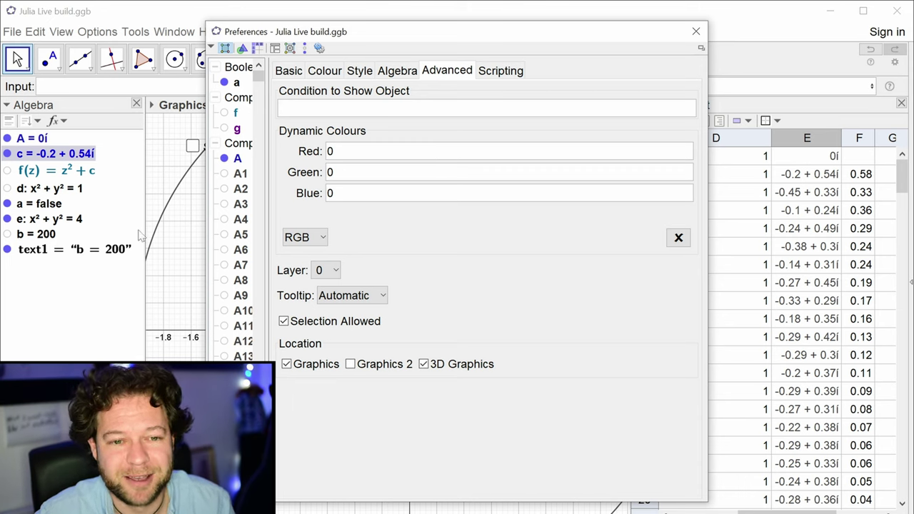
{"action": "left_click", "coordinate": [353, 194]}
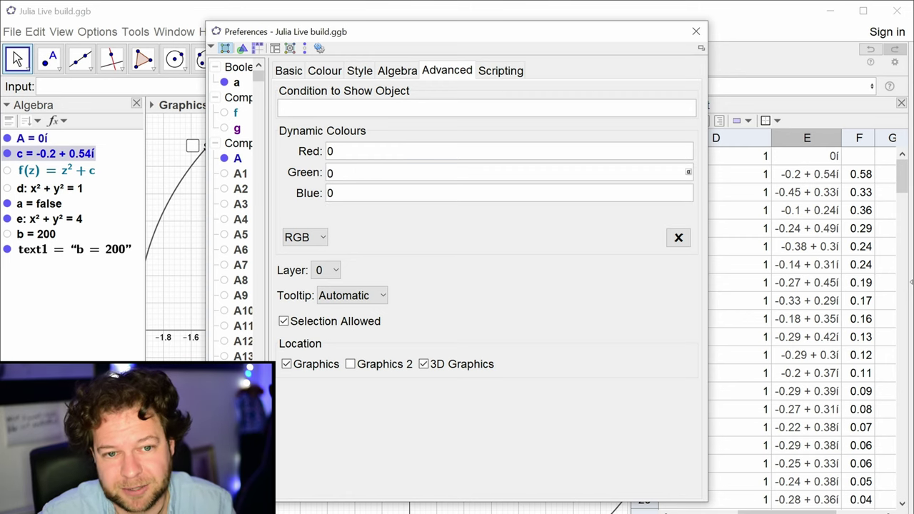
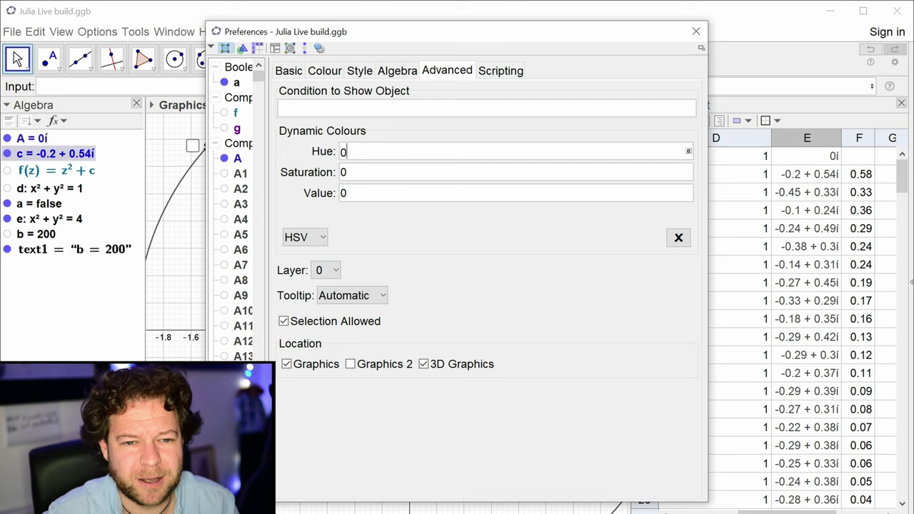
Step: Set the dynamic colour Value of c to if(b==200,0,1) and its Saturation to 1
{"action": "left_click", "coordinate": [348, 193]}
{"action": "key", "text": "ctrl+a"}
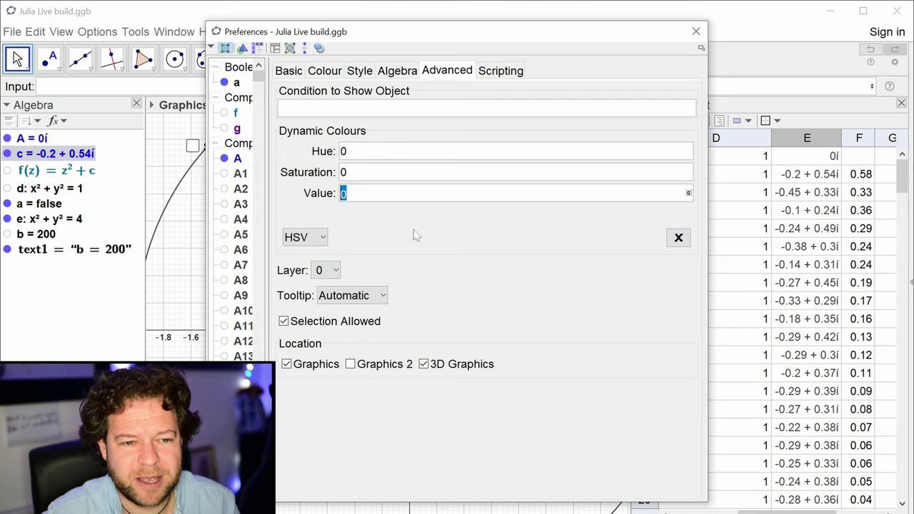
{"action": "type", "text": "if("}
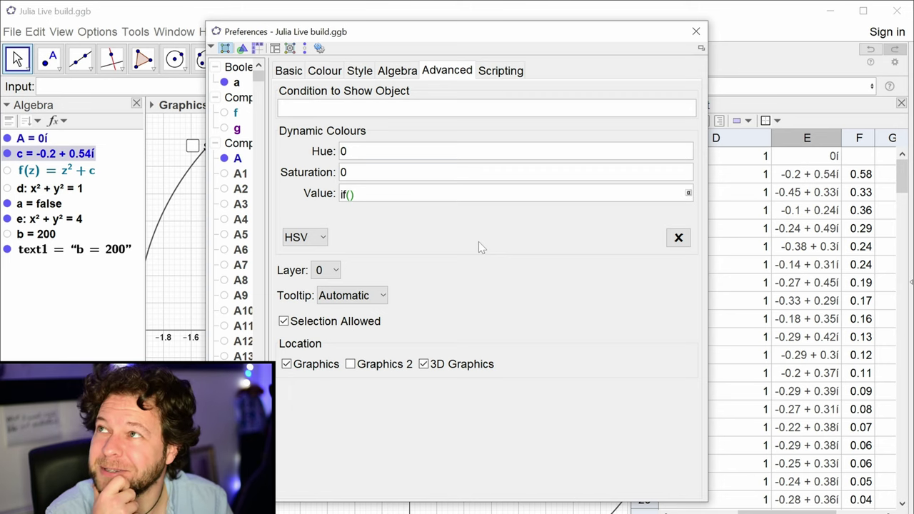
{"action": "type", "text": "b==200"}
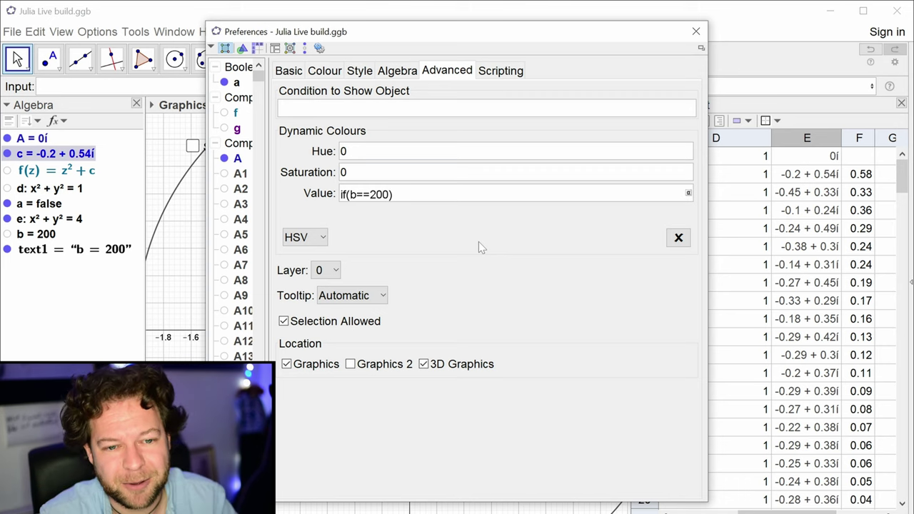
{"action": "type", "text": ","}
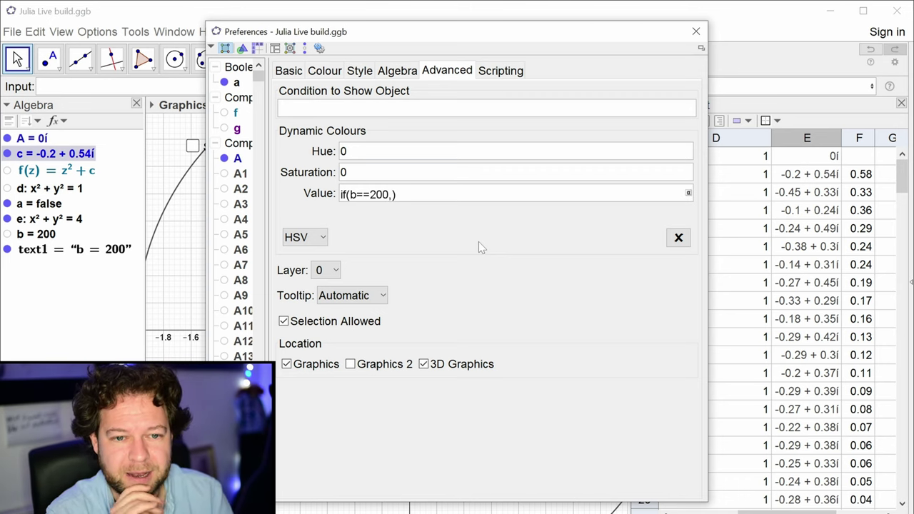
{"action": "type", "text": "0"}
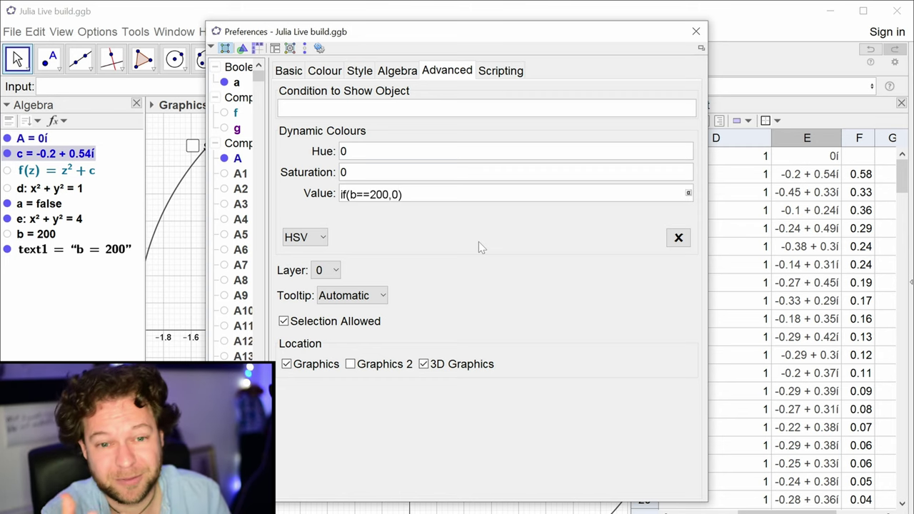
{"action": "type", "text": ",1"}
{"action": "key", "text": "Right"}
{"action": "key", "text": "Return"}
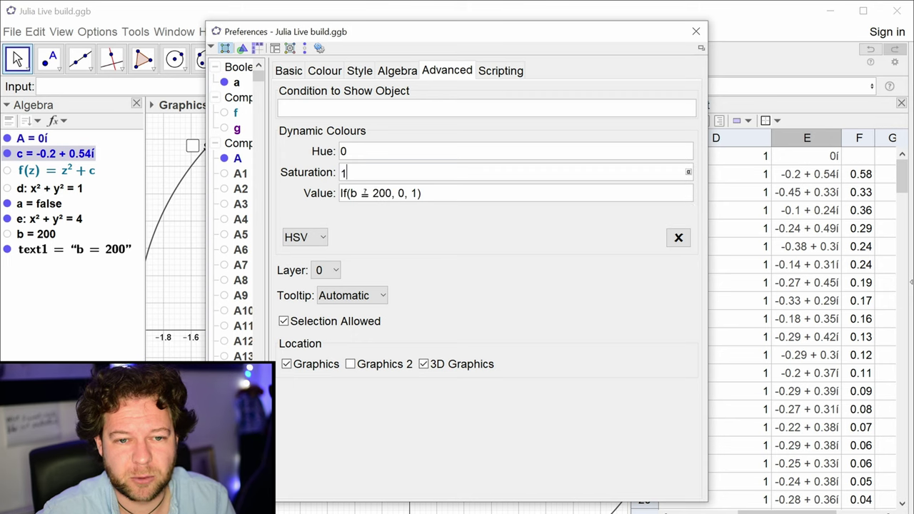
Step: Set the dynamic colour Hue of c to b/200 and close the properties
{"action": "double_click", "coordinate": [347, 153]}
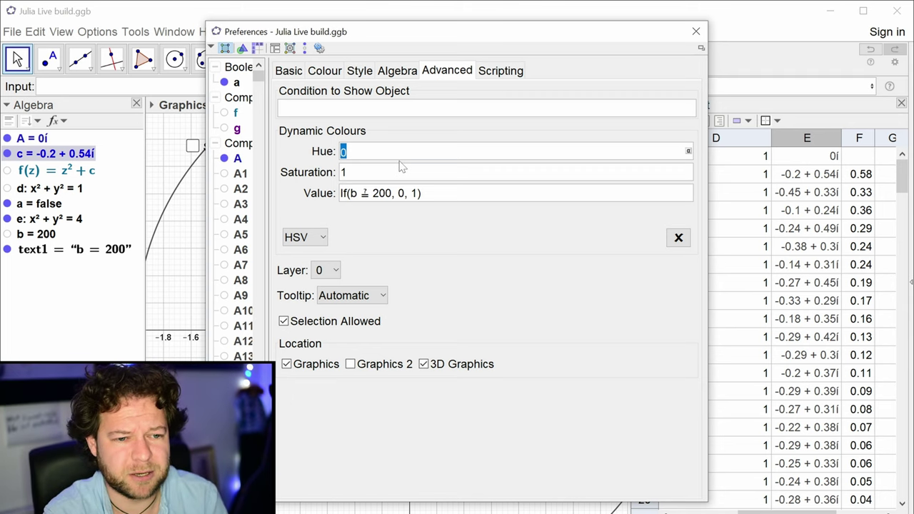
{"action": "type", "text": "b/200"}
{"action": "key", "text": "Return"}
{"action": "left_click", "coordinate": [696, 31]}
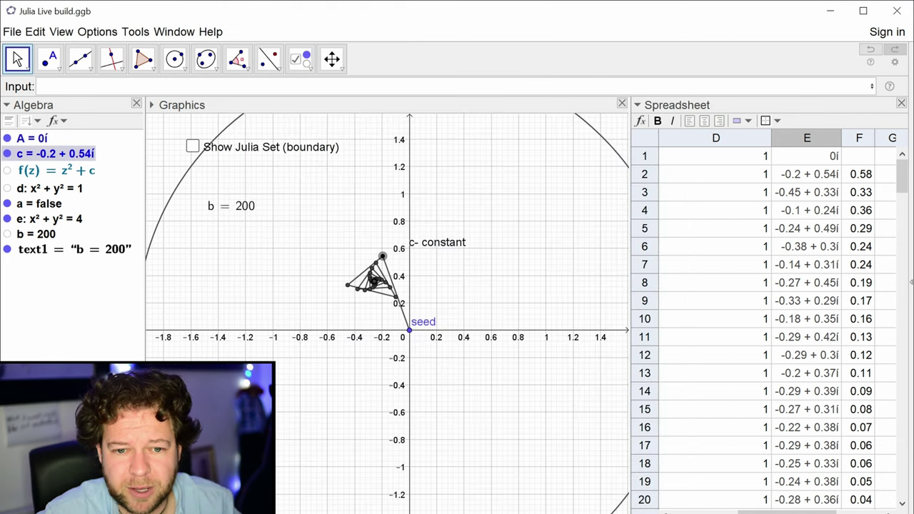
Step: Move c to about 0.68 + 0.3i and on to other parts of the plane to check its dynamic colour
{"action": "left_click_drag", "start_coordinate": [386, 263], "coordinate": [503, 294]}
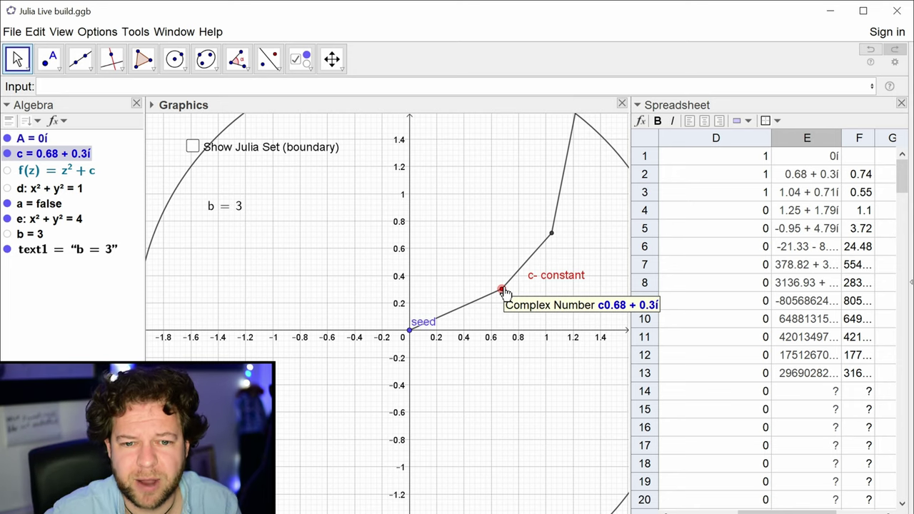
{"action": "left_click_drag", "start_coordinate": [503, 293], "coordinate": [341, 259]}
{"action": "right_click", "coordinate": [337, 258]}
{"action": "left_click", "coordinate": [290, 268]}
{"action": "mouse_move", "coordinate": [339, 263]}
{"action": "left_mouse_down"}
{"action": "mouse_move", "coordinate": [401, 242]}
{"action": "mouse_move", "coordinate": [433, 251]}
{"action": "mouse_move", "coordinate": [449, 218]}
{"action": "mouse_move", "coordinate": [457, 249]}
{"action": "mouse_move", "coordinate": [448, 332]}
{"action": "mouse_move", "coordinate": [460, 246]}
{"action": "mouse_move", "coordinate": [457, 278]}
{"action": "mouse_move", "coordinate": [432, 347]}
{"action": "mouse_move", "coordinate": [427, 307]}
{"action": "mouse_move", "coordinate": [442, 297]}
{"action": "mouse_move", "coordinate": [439, 333]}
{"action": "mouse_move", "coordinate": [457, 309]}
{"action": "mouse_move", "coordinate": [455, 331]}
{"action": "mouse_move", "coordinate": [480, 335]}
{"action": "mouse_move", "coordinate": [501, 316]}
{"action": "mouse_move", "coordinate": [505, 339]}
{"action": "mouse_move", "coordinate": [542, 320]}
{"action": "mouse_move", "coordinate": [510, 344]}
{"action": "mouse_move", "coordinate": [523, 318]}
{"action": "mouse_move", "coordinate": [457, 340]}
{"action": "mouse_move", "coordinate": [463, 345]}
{"action": "mouse_move", "coordinate": [468, 317]}
{"action": "mouse_move", "coordinate": [457, 321]}
{"action": "mouse_move", "coordinate": [465, 289]}
{"action": "mouse_move", "coordinate": [457, 257]}
{"action": "mouse_move", "coordinate": [466, 325]}
{"action": "mouse_move", "coordinate": [425, 376]}
{"action": "mouse_move", "coordinate": [462, 339]}
{"action": "mouse_move", "coordinate": [411, 398]}
{"action": "mouse_move", "coordinate": [466, 332]}
{"action": "mouse_move", "coordinate": [465, 364]}
{"action": "mouse_move", "coordinate": [438, 390]}
{"action": "mouse_move", "coordinate": [441, 417]}
{"action": "mouse_move", "coordinate": [483, 402]}
{"action": "mouse_move", "coordinate": [428, 425]}
{"action": "mouse_move", "coordinate": [469, 368]}
{"action": "mouse_move", "coordinate": [466, 402]}
{"action": "mouse_move", "coordinate": [440, 354]}
{"action": "mouse_move", "coordinate": [464, 392]}
{"action": "mouse_move", "coordinate": [375, 414]}
{"action": "mouse_move", "coordinate": [343, 364]}
{"action": "mouse_move", "coordinate": [397, 299]}
{"action": "mouse_move", "coordinate": [368, 248]}
{"action": "mouse_move", "coordinate": [343, 254]}
{"action": "left_mouse_up"}
Step: Turn on the trace of point c and move it around the plane to about -0.48 + 0.58i
{"action": "right_click", "coordinate": [448, 215]}
{"action": "left_click", "coordinate": [489, 272]}
Step: Set point c's size to 9 and its point style to the plain filled dot, and close the properties
{"action": "right_click", "coordinate": [343, 252]}
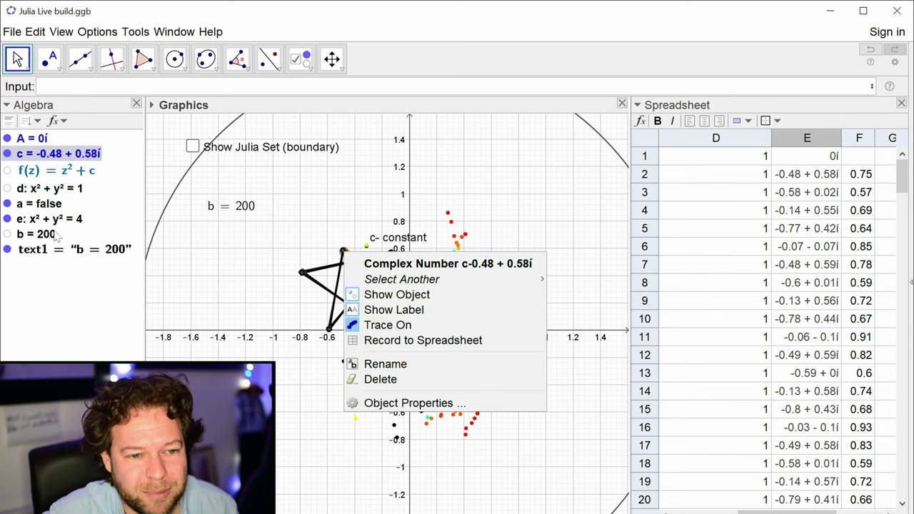
{"action": "right_click", "coordinate": [50, 159]}
{"action": "left_click", "coordinate": [134, 303]}
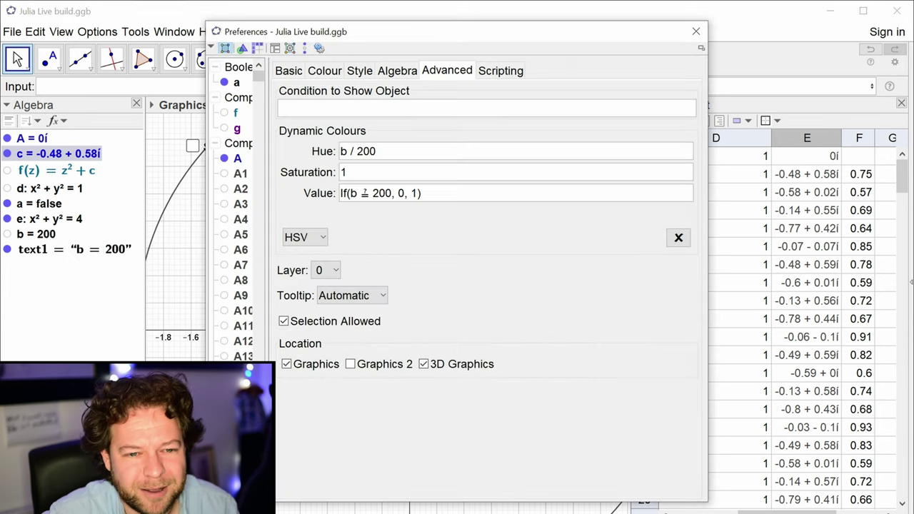
{"action": "left_click", "coordinate": [359, 70]}
{"action": "left_click_drag", "start_coordinate": [317, 112], "coordinate": [402, 124]}
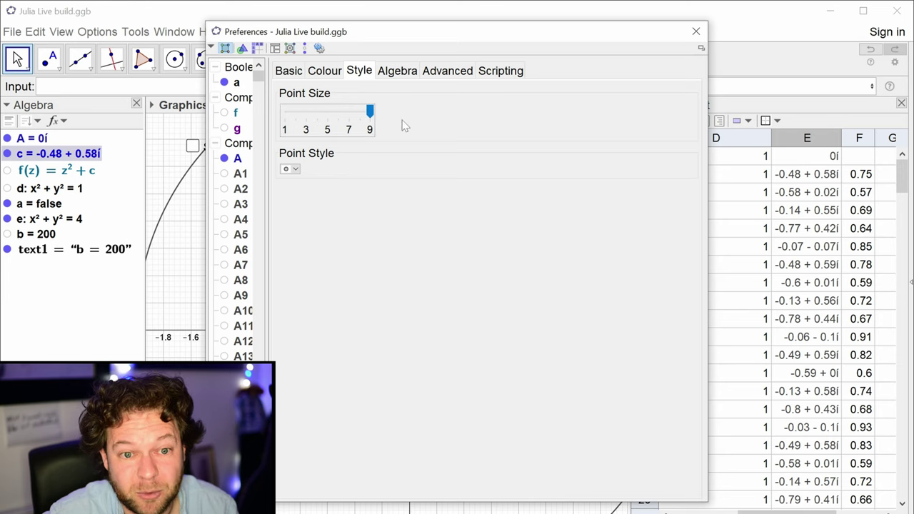
{"action": "left_click", "coordinate": [291, 169]}
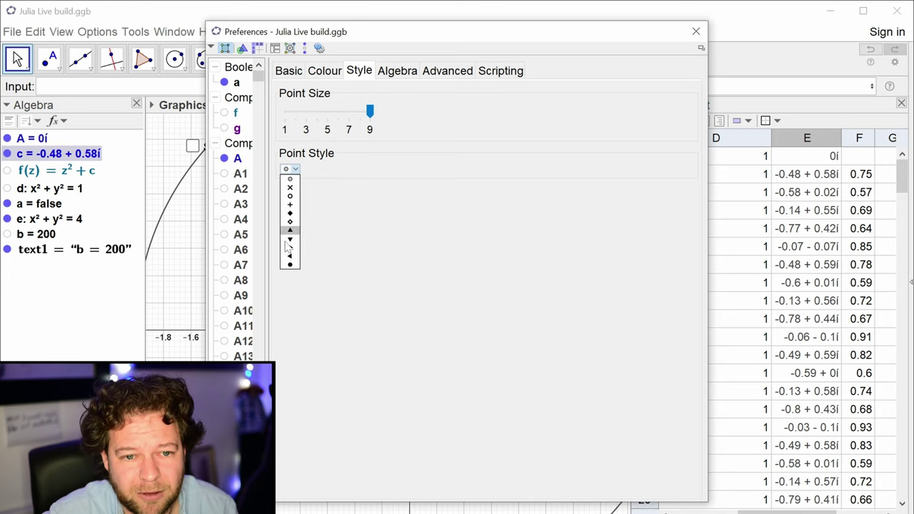
{"action": "left_click", "coordinate": [292, 265]}
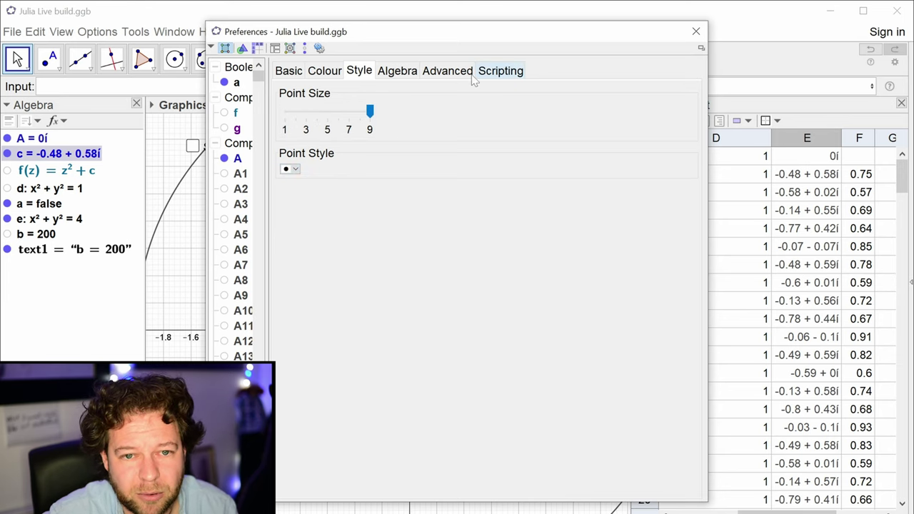
{"action": "left_click", "coordinate": [696, 31]}
Step: Move c around the plane to paint its coloured trace with the larger dots, ending at about 0.55 + 0.78i
{"action": "left_click_drag", "start_coordinate": [343, 251], "coordinate": [406, 220]}
{"action": "left_click_drag", "start_coordinate": [447, 281], "coordinate": [386, 402]}
{"action": "left_click_drag", "start_coordinate": [412, 311], "coordinate": [485, 226]}
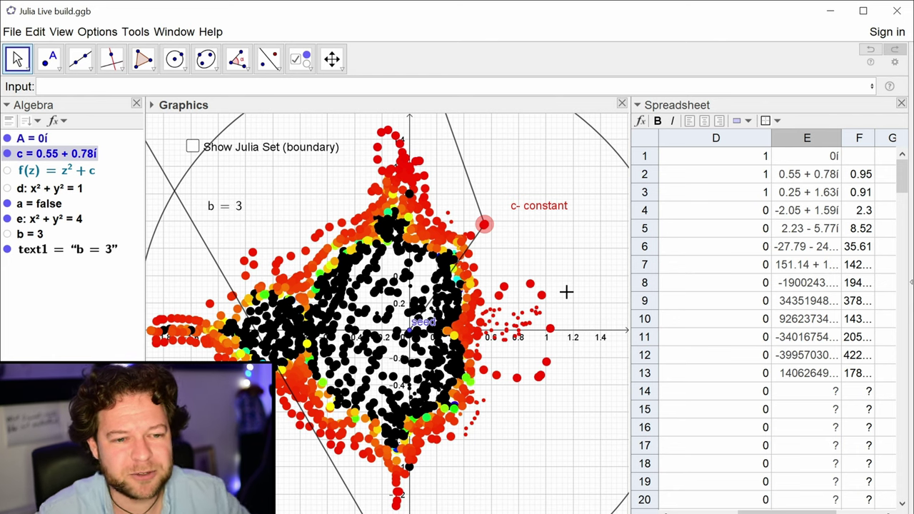
Step: Change the dynamic colour Hue of c to 2/3 + b/200 and close the properties
{"action": "right_click", "coordinate": [491, 237]}
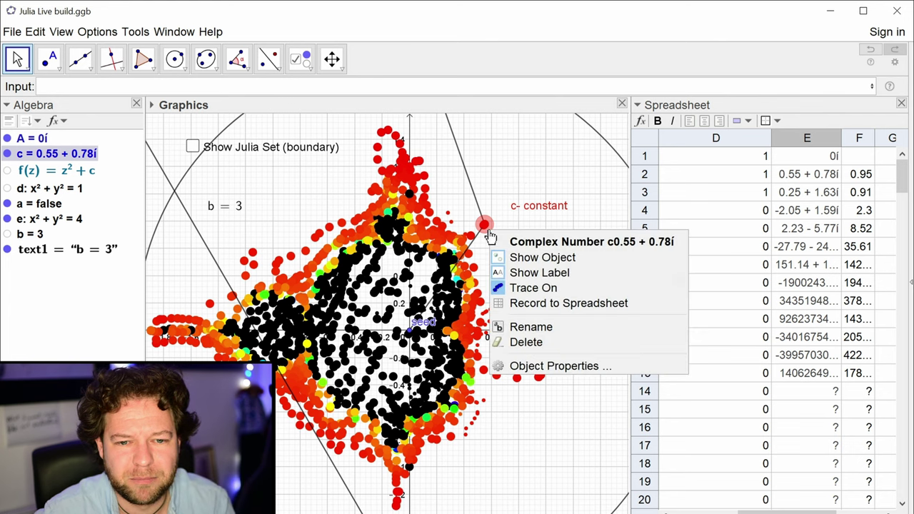
{"action": "left_click", "coordinate": [484, 239]}
{"action": "right_click", "coordinate": [486, 238]}
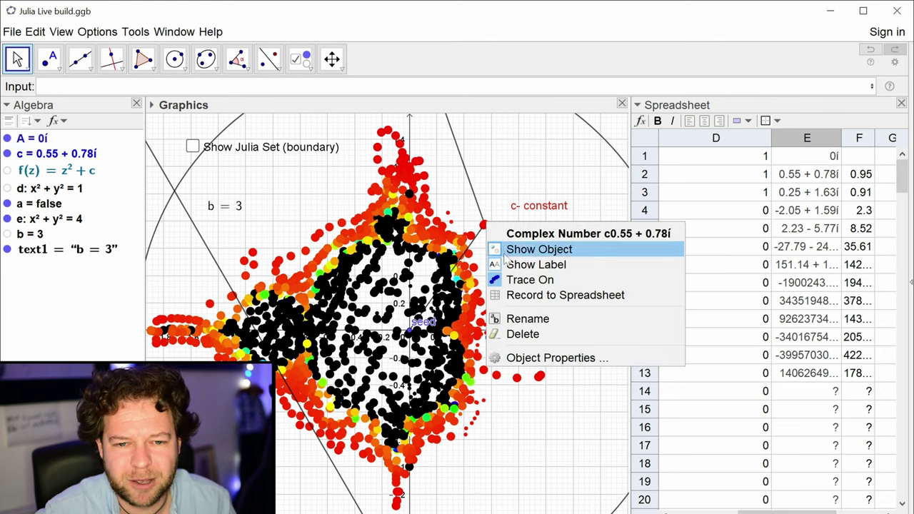
{"action": "left_click", "coordinate": [550, 357]}
{"action": "left_click", "coordinate": [449, 72]}
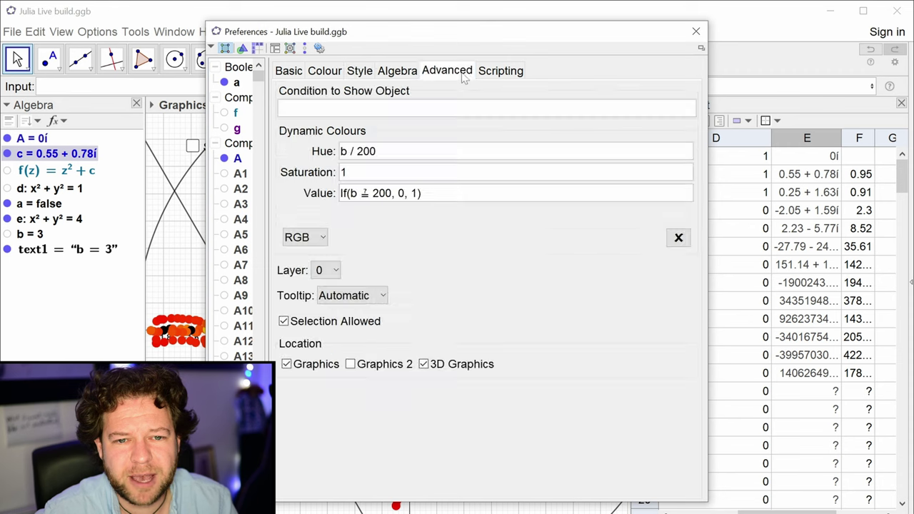
{"action": "left_click", "coordinate": [379, 151]}
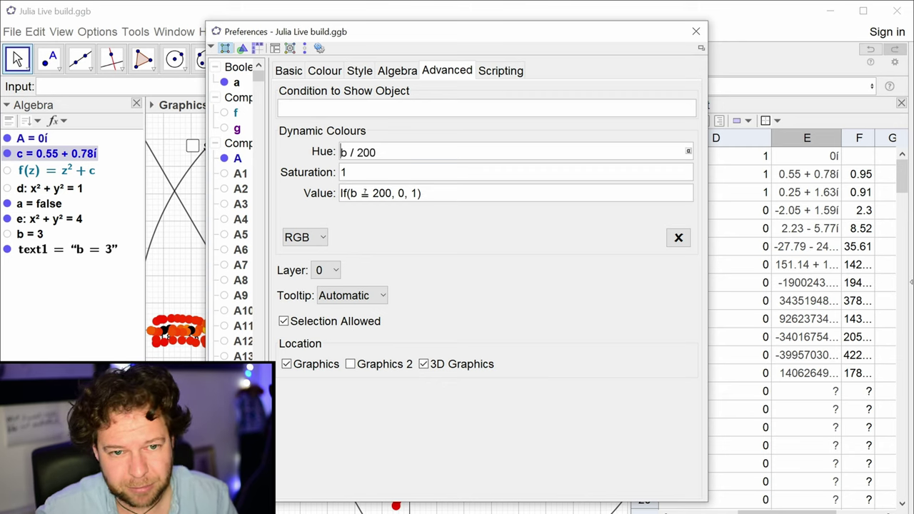
{"action": "type", "text": "2 / 3 +"}
{"action": "key", "text": "Tab"}
{"action": "key", "text": "Down"}
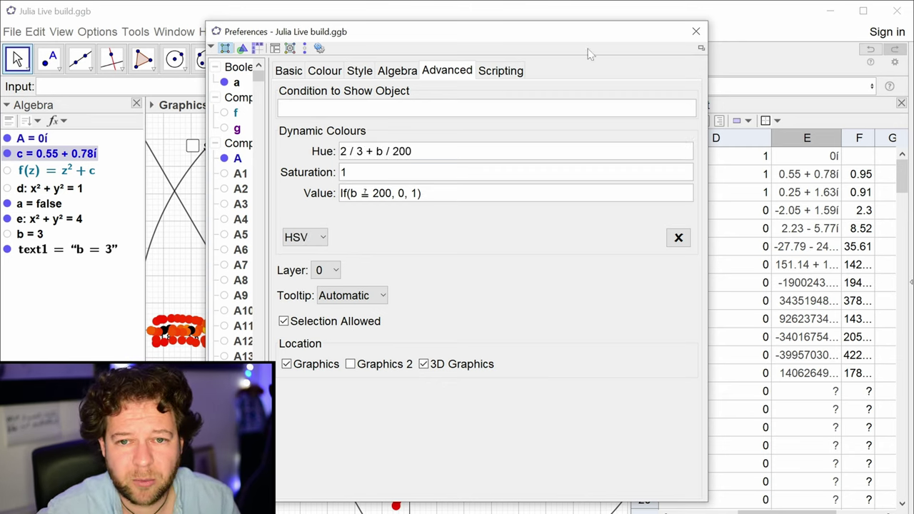
{"action": "left_click", "coordinate": [696, 32]}
Step: Move c through several parts of the plane to check its shifted trace colours, ending at about 0.15 + 0.28i
{"action": "left_click_drag", "start_coordinate": [491, 228], "coordinate": [505, 326]}
{"action": "left_click_drag", "start_coordinate": [469, 385], "coordinate": [407, 339]}
{"action": "left_click_drag", "start_coordinate": [297, 197], "coordinate": [304, 197]}
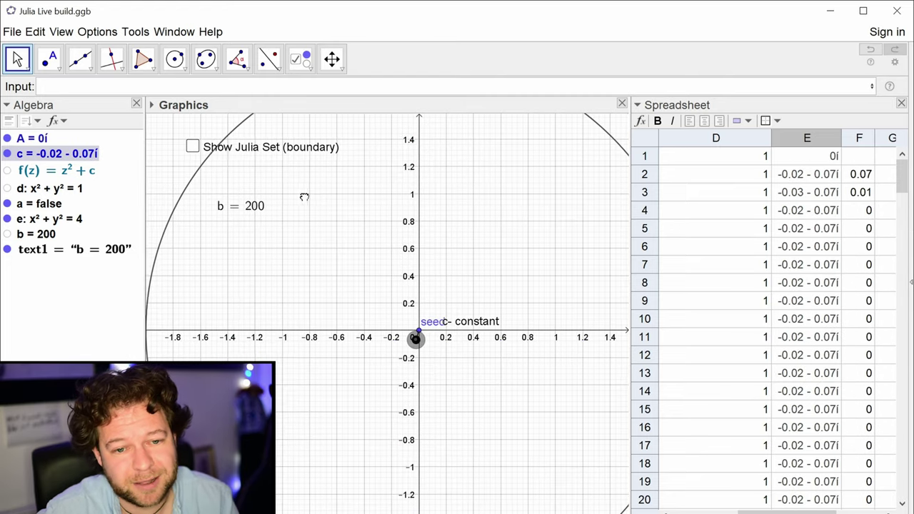
{"action": "left_click_drag", "start_coordinate": [412, 339], "coordinate": [480, 401]}
{"action": "left_click_drag", "start_coordinate": [542, 280], "coordinate": [571, 281]}
{"action": "scroll", "coordinate": [572, 281], "scroll_direction": "up", "scroll_amount": 2}
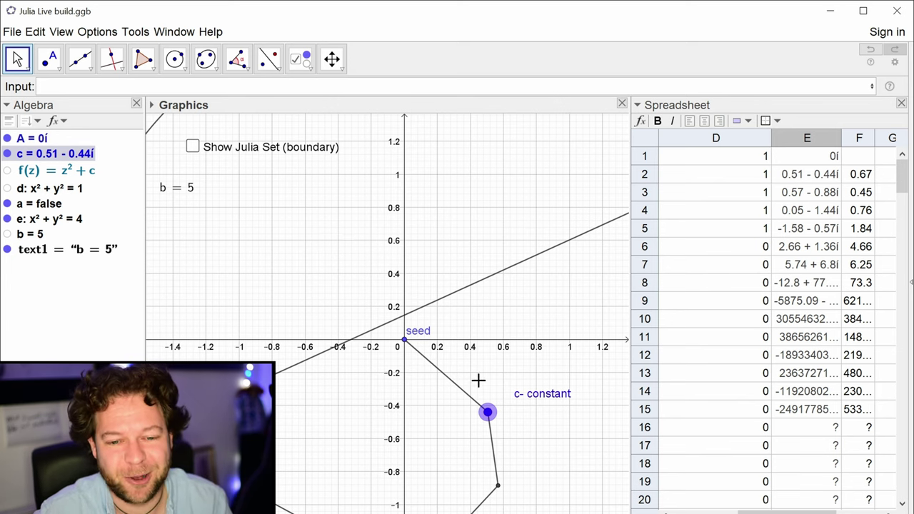
{"action": "left_click_drag", "start_coordinate": [487, 414], "coordinate": [429, 293]}
{"action": "left_click_drag", "start_coordinate": [326, 287], "coordinate": [325, 278]}
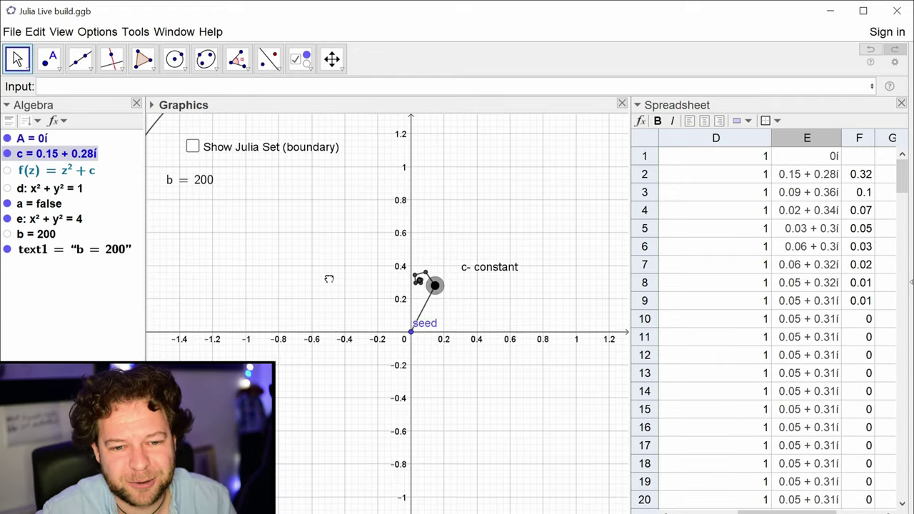
{"action": "left_click", "coordinate": [299, 58]}
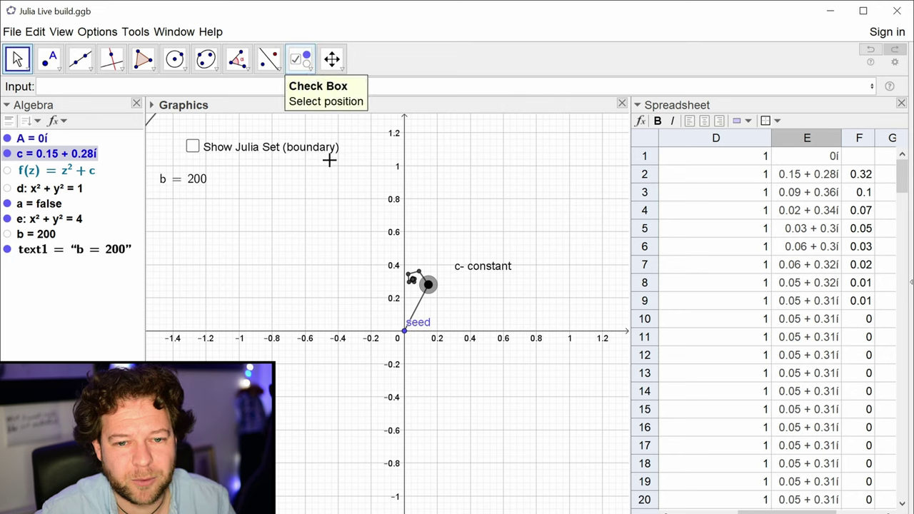
{"action": "key", "text": "Escape"}
{"action": "left_click", "coordinate": [321, 248]}
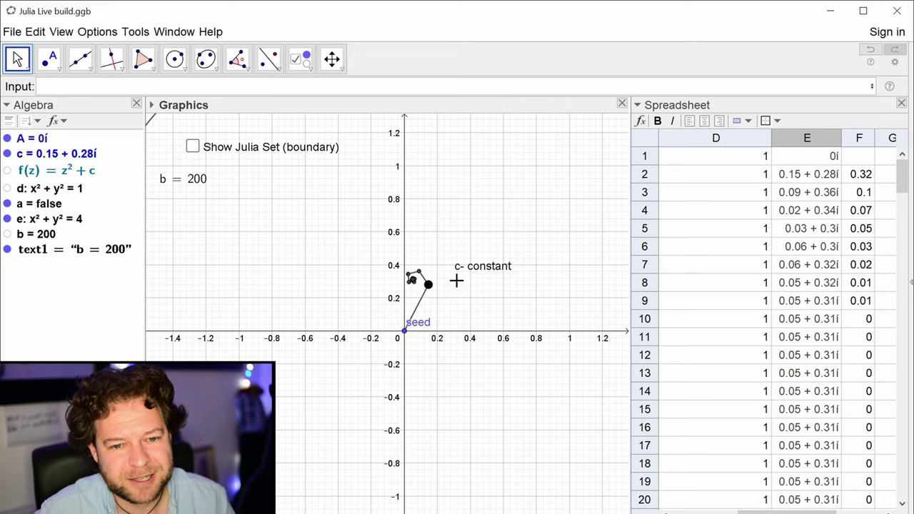
{"action": "left_click", "coordinate": [305, 65]}
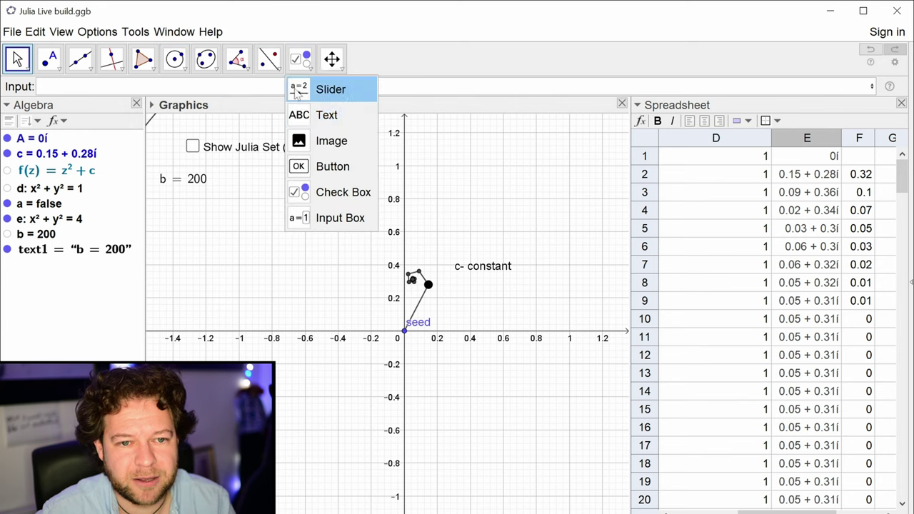
{"action": "left_click", "coordinate": [298, 90]}
{"action": "left_click", "coordinate": [449, 145]}
{"action": "key", "text": "Escape"}
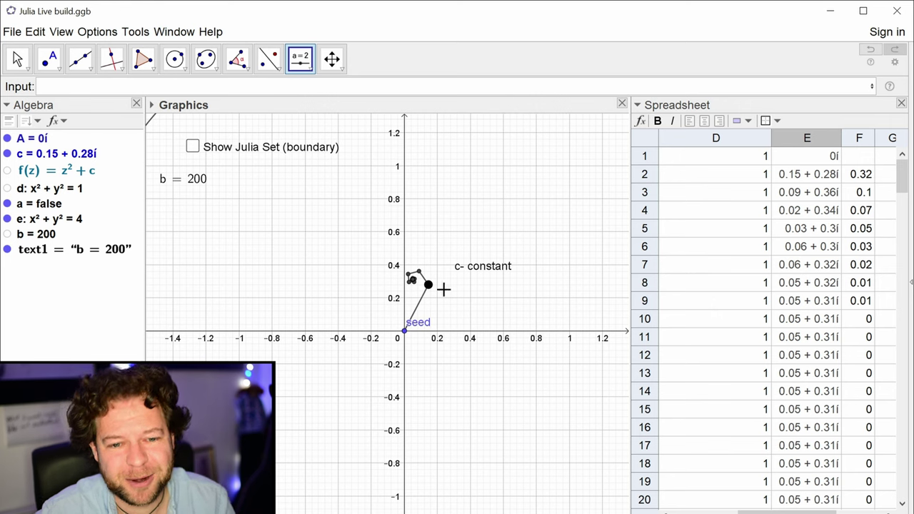
{"action": "left_click", "coordinate": [432, 282]}
{"action": "key", "text": "Escape"}
{"action": "key", "text": "Escape"}
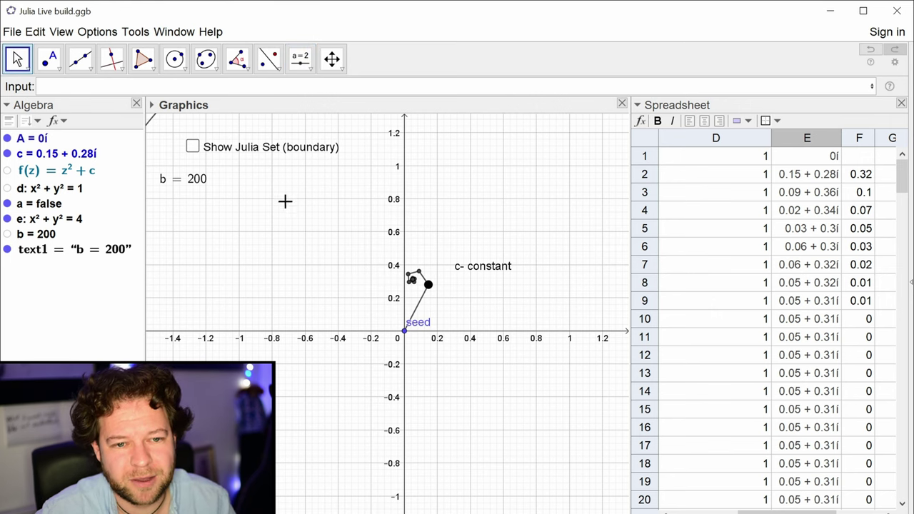
Step: Move c with the Julia set boundary shown to compare the set with the traced colours, and hide the boundary again
{"action": "left_click_drag", "start_coordinate": [425, 281], "coordinate": [275, 202]}
{"action": "left_click", "coordinate": [194, 148]}
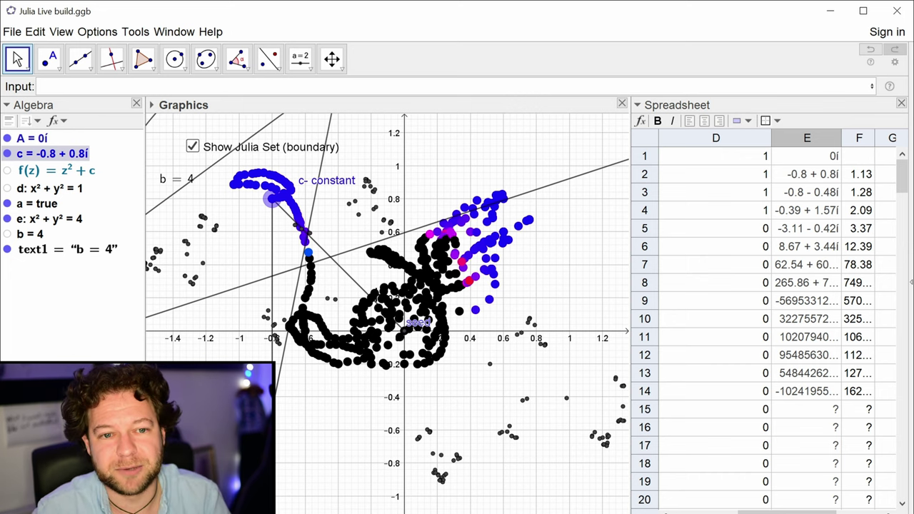
{"action": "left_click_drag", "start_coordinate": [275, 202], "coordinate": [386, 277]}
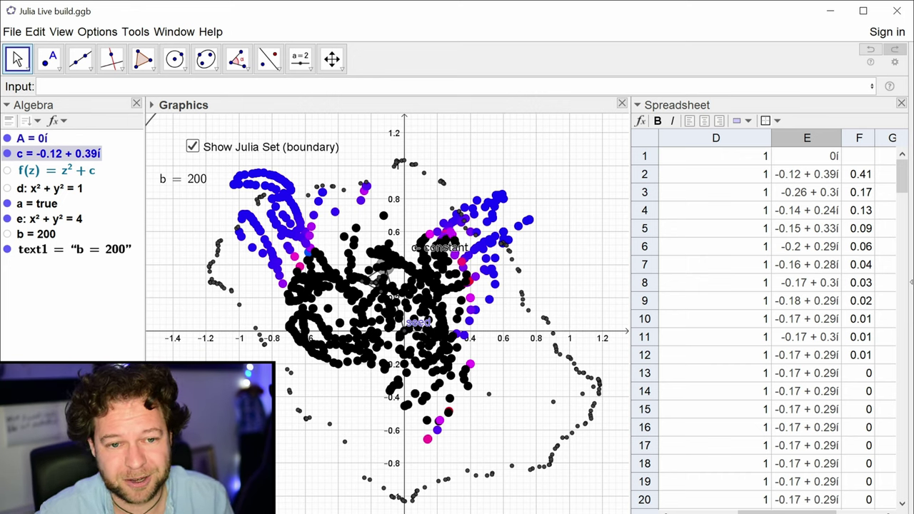
{"action": "left_click_drag", "start_coordinate": [387, 270], "coordinate": [436, 283]}
{"action": "left_click", "coordinate": [192, 146]}
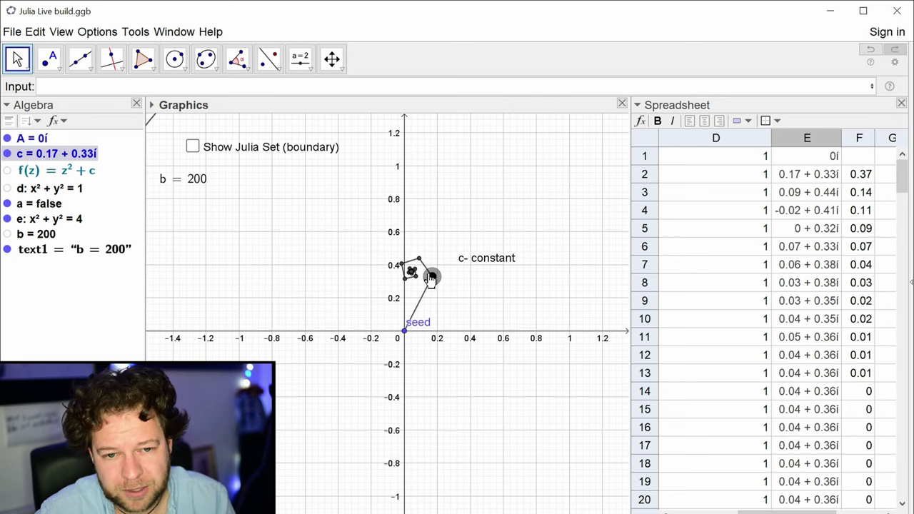
Step: Create a number slider named rpaint ranging from 0.001 to 0.1 near the upper edge of the graphics view
{"action": "left_click", "coordinate": [300, 58]}
{"action": "left_click", "coordinate": [416, 138]}
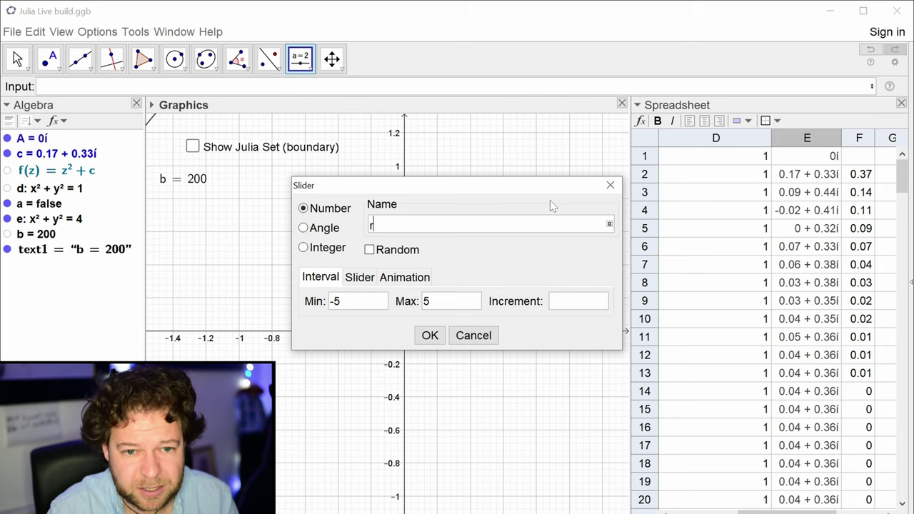
{"action": "left_click", "coordinate": [336, 301]}
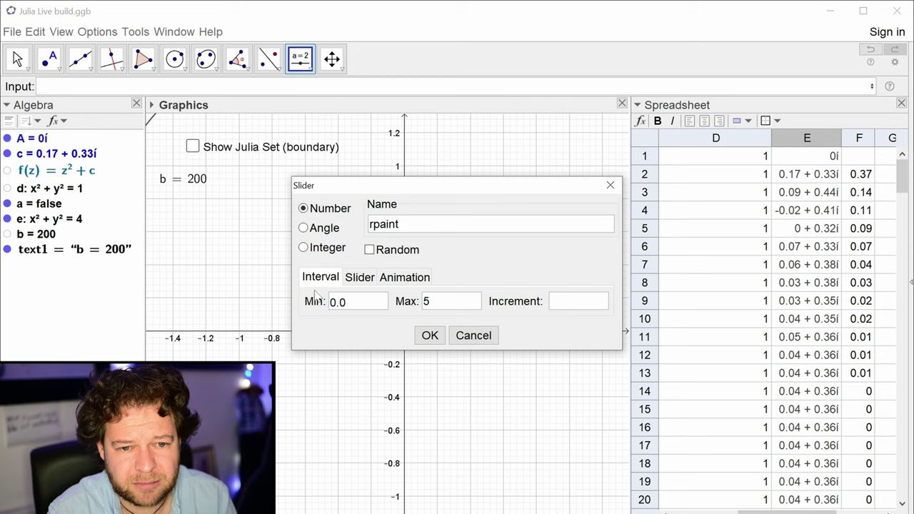
{"action": "type", "text": "1"}
{"action": "key", "text": "Tab"}
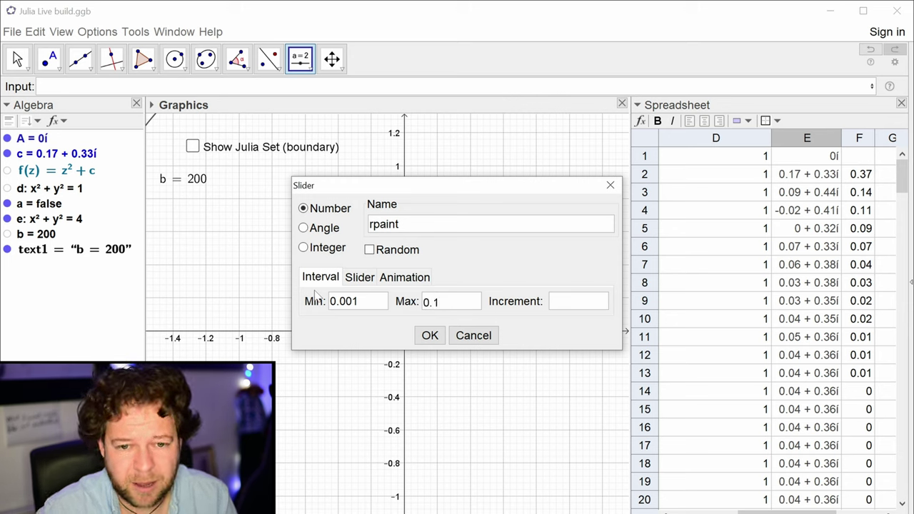
{"action": "left_click", "coordinate": [429, 336]}
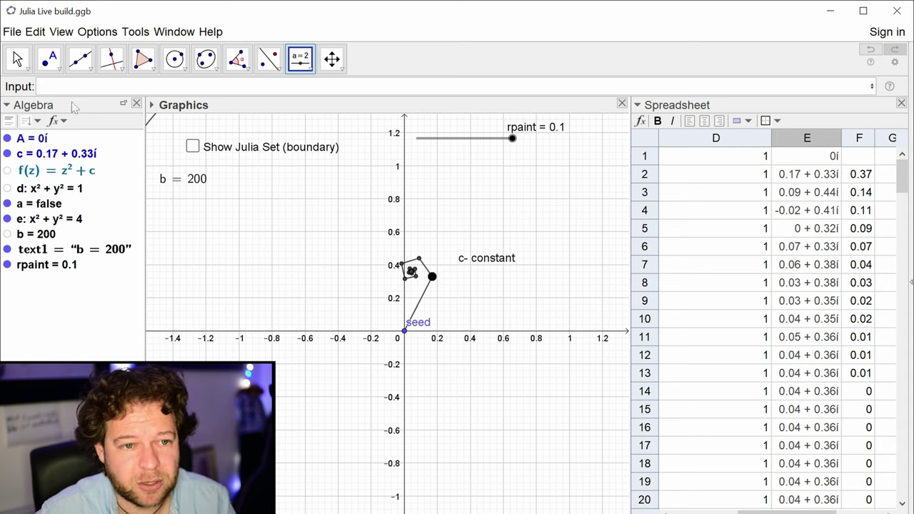
Step: Create a circle centred on c with radius rpaint
{"action": "type", "text": "circl"}
{"action": "key", "text": "Return"}
{"action": "type", "text": "cle(c, <Radius Number>"}
{"action": "key", "text": "Tab"}
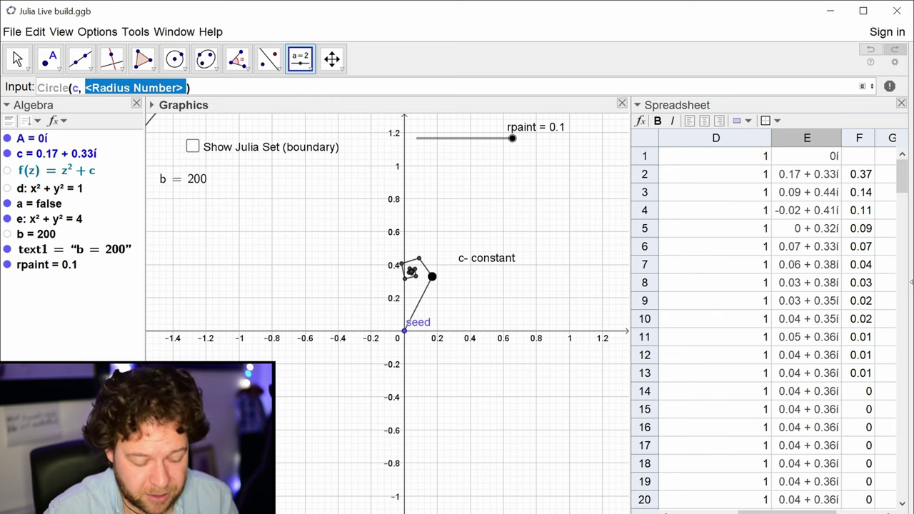
{"action": "type", "text": "rpaint"}
{"action": "key", "text": "Return"}
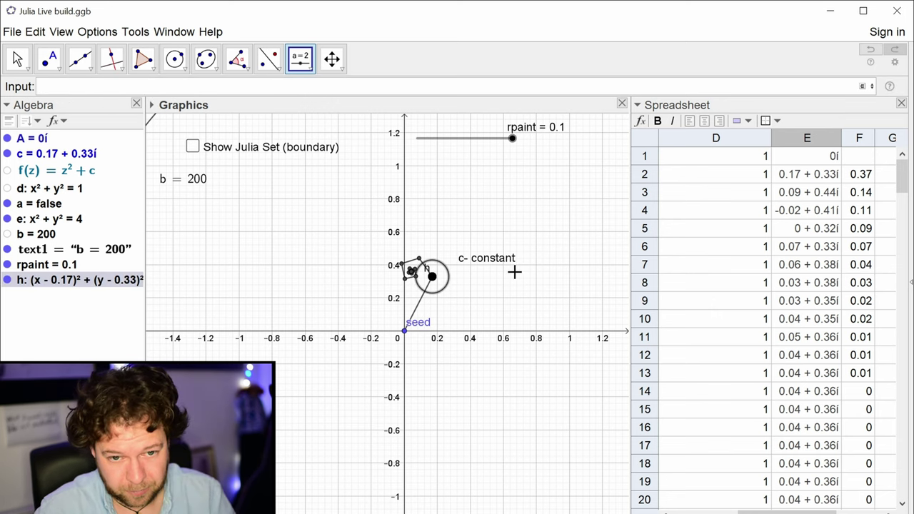
Step: Give the rpaint slider a finer increment and move it to about 0.07
{"action": "key", "text": "Escape"}
{"action": "left_click_drag", "start_coordinate": [514, 146], "coordinate": [461, 145]}
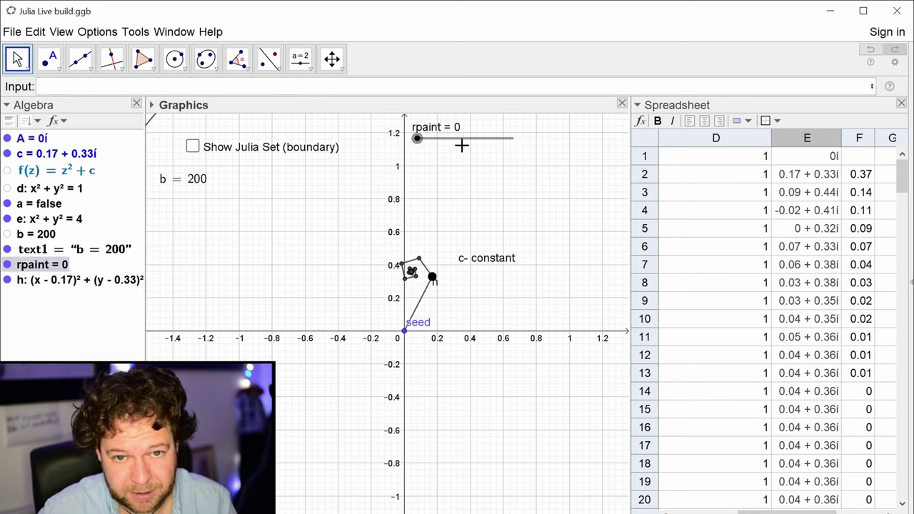
{"action": "mouse_move", "coordinate": [462, 155]}
{"action": "left_mouse_down"}
{"action": "mouse_move", "coordinate": [487, 150]}
{"action": "mouse_move", "coordinate": [444, 151]}
{"action": "left_mouse_up"}
{"action": "right_click", "coordinate": [419, 140]}
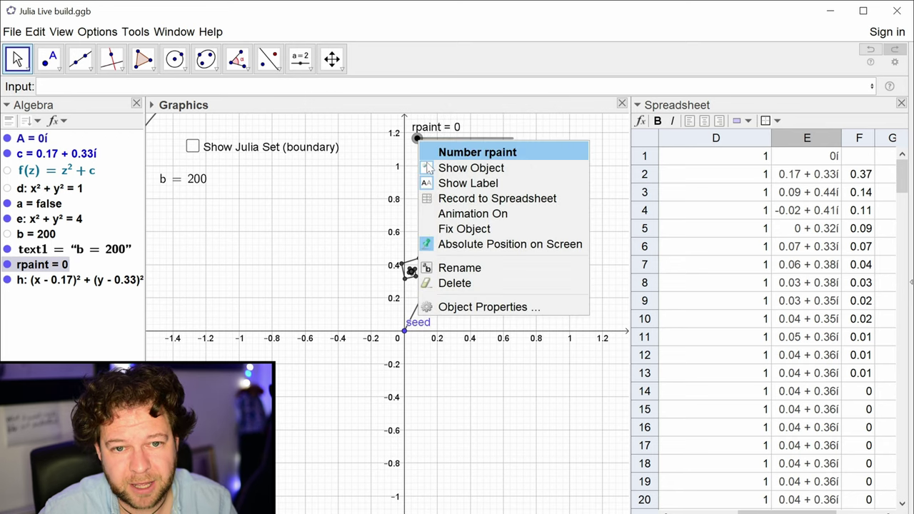
{"action": "left_click", "coordinate": [496, 306]}
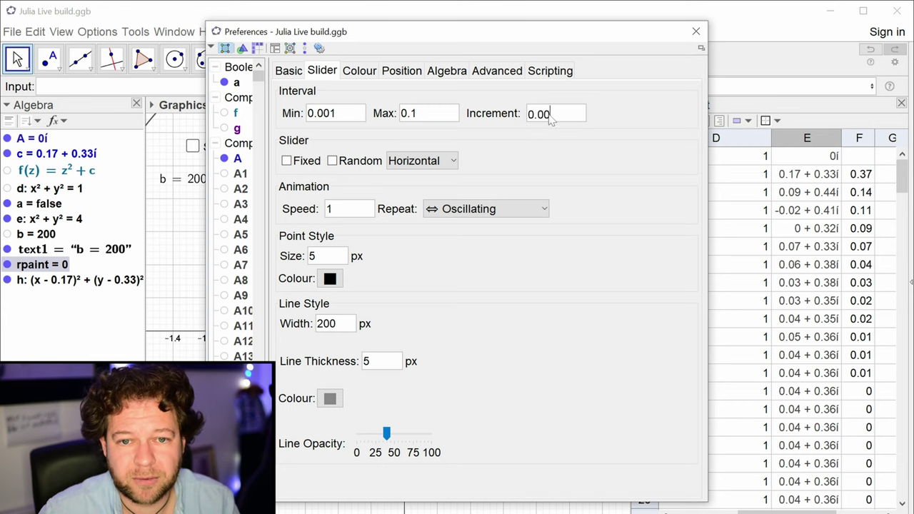
{"action": "left_click", "coordinate": [696, 31]}
{"action": "left_click_drag", "start_coordinate": [422, 141], "coordinate": [482, 155]}
Step: Open the advanced properties of the circle around c, switch its dynamic colours to HSV and set the opacity to 1
{"action": "right_click", "coordinate": [61, 283]}
{"action": "left_click", "coordinate": [300, 436]}
{"action": "left_click", "coordinate": [428, 75]}
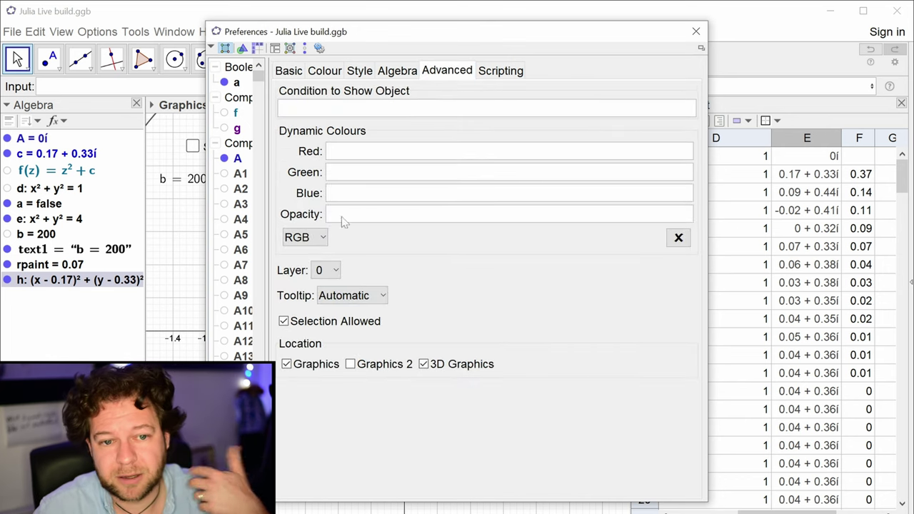
{"action": "left_click", "coordinate": [305, 238]}
{"action": "left_click", "coordinate": [300, 270]}
{"action": "left_click", "coordinate": [391, 216]}
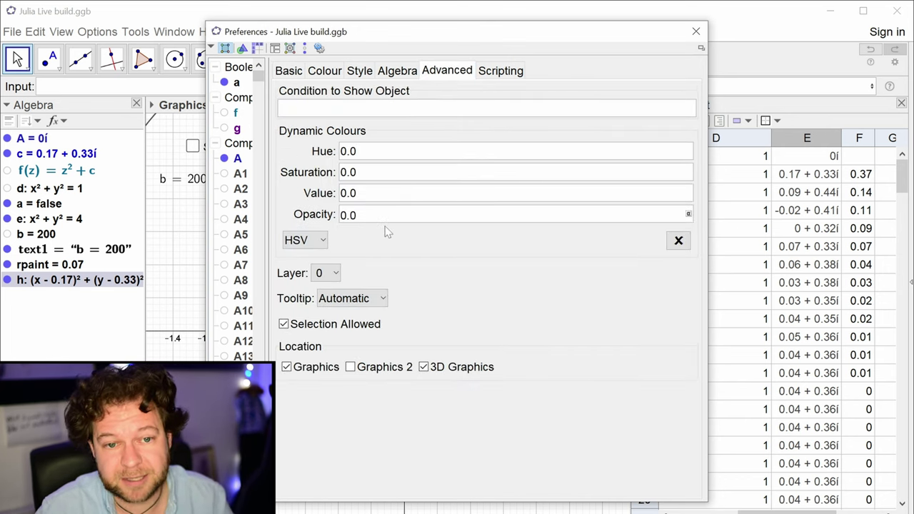
{"action": "type", "text": "1"}
{"action": "key", "text": "Tab"}
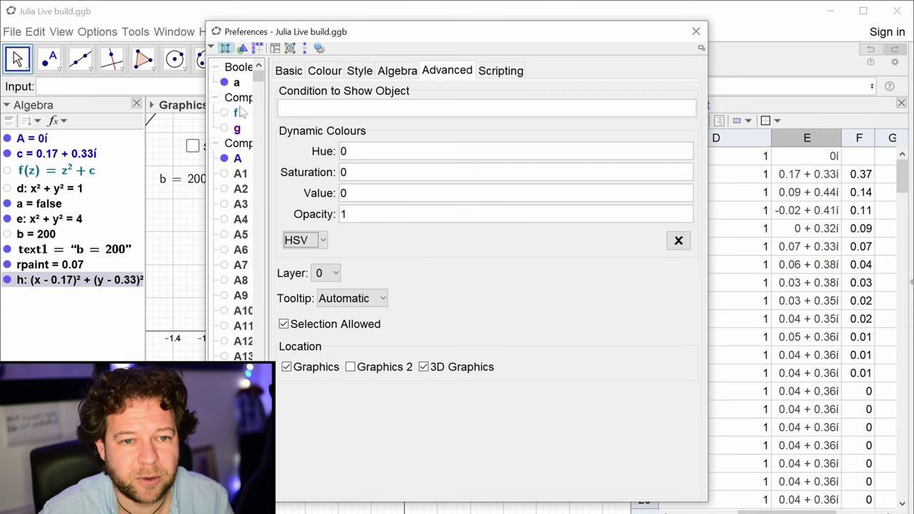
Step: Copy the dynamic colour Value formula If(b ≟ 200, 0, 1) from point c to the circle
{"action": "left_click", "coordinate": [216, 145]}
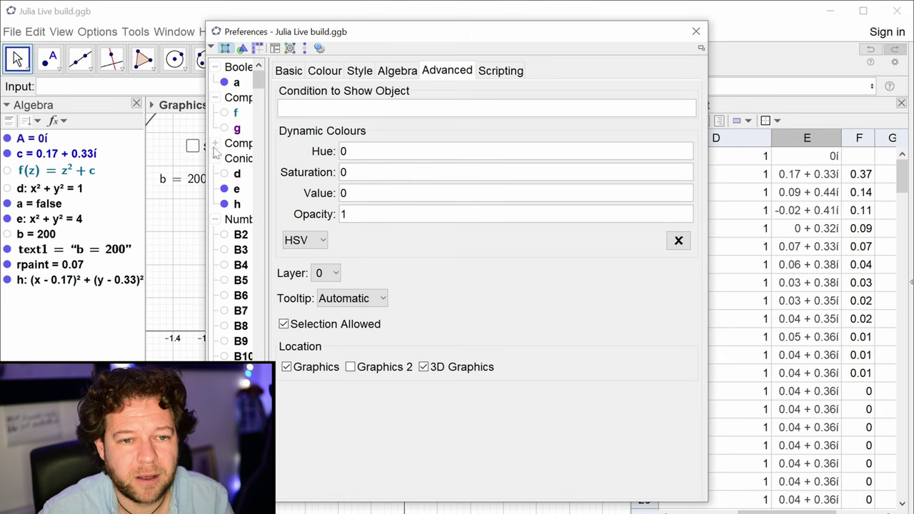
{"action": "scroll", "coordinate": [236, 214], "scroll_direction": "down", "scroll_amount": 10}
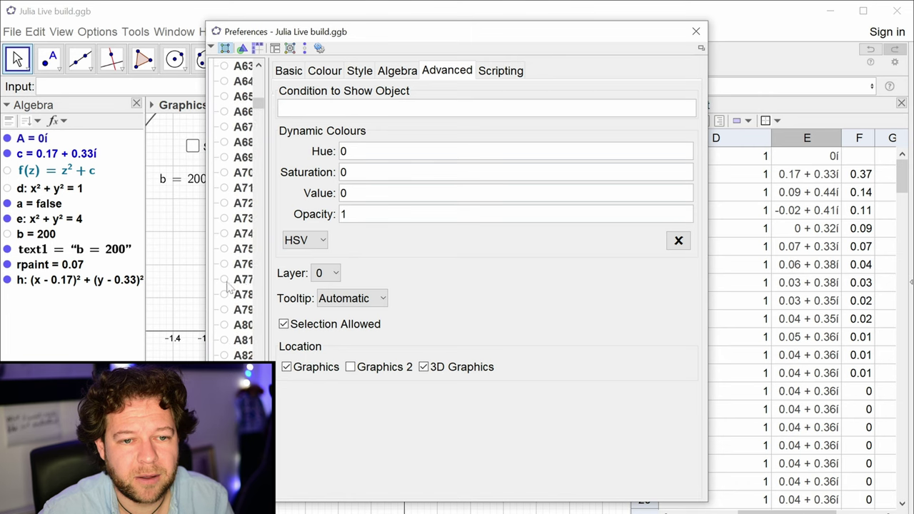
{"action": "left_click", "coordinate": [23, 152]}
{"action": "left_click", "coordinate": [380, 196]}
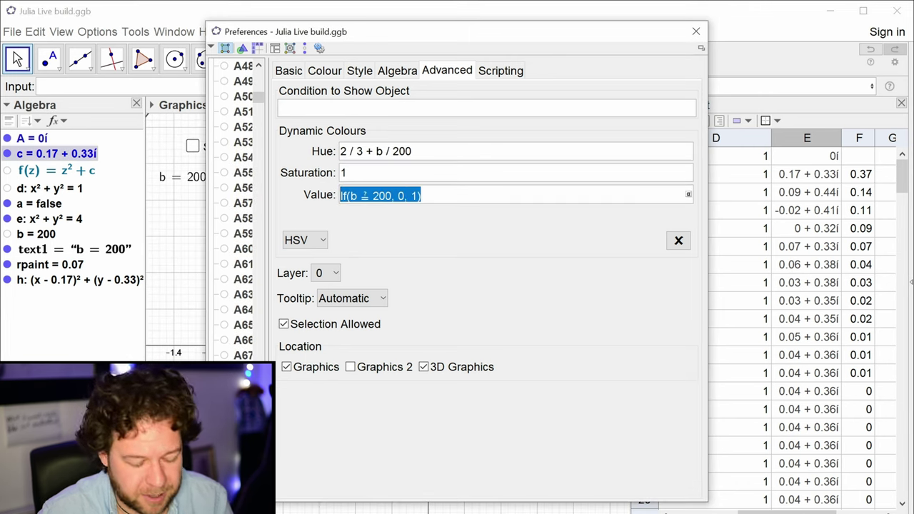
{"action": "left_click", "coordinate": [54, 279]}
{"action": "left_click", "coordinate": [339, 193]}
{"action": "type", "text": "If(b ≥ 200, 0, 1)"}
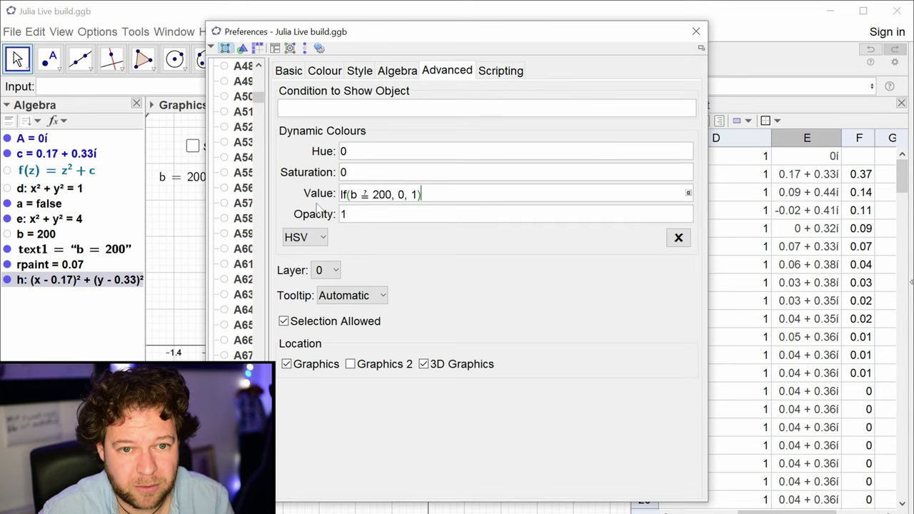
Step: Give the circle the same Hue formula as c, 2 / 3 + b / 200, set its Saturation to 1 and close the preferences
{"action": "left_click", "coordinate": [47, 155]}
{"action": "left_click", "coordinate": [378, 151]}
{"action": "key", "text": "ctrl+c"}
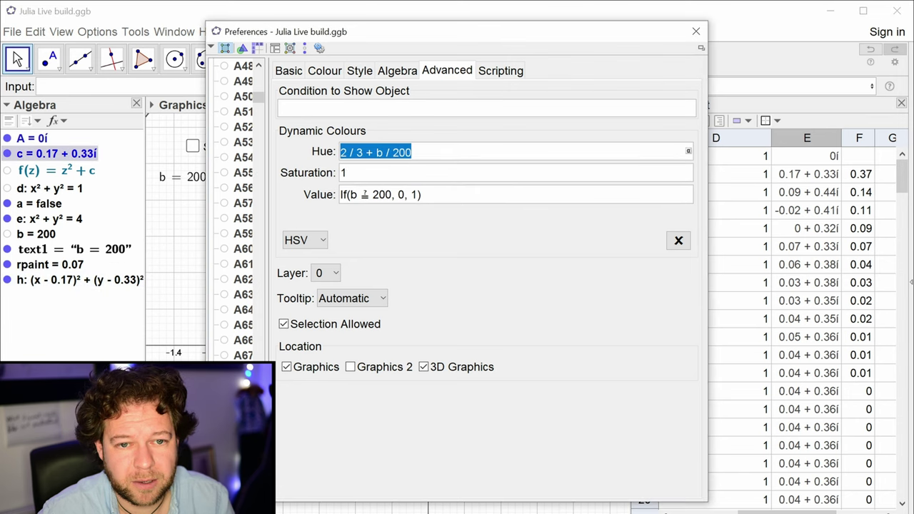
{"action": "left_click", "coordinate": [64, 280]}
{"action": "left_click", "coordinate": [378, 151]}
{"action": "key", "text": "ctrl+v"}
{"action": "key", "text": "Tab"}
{"action": "type", "text": "1"}
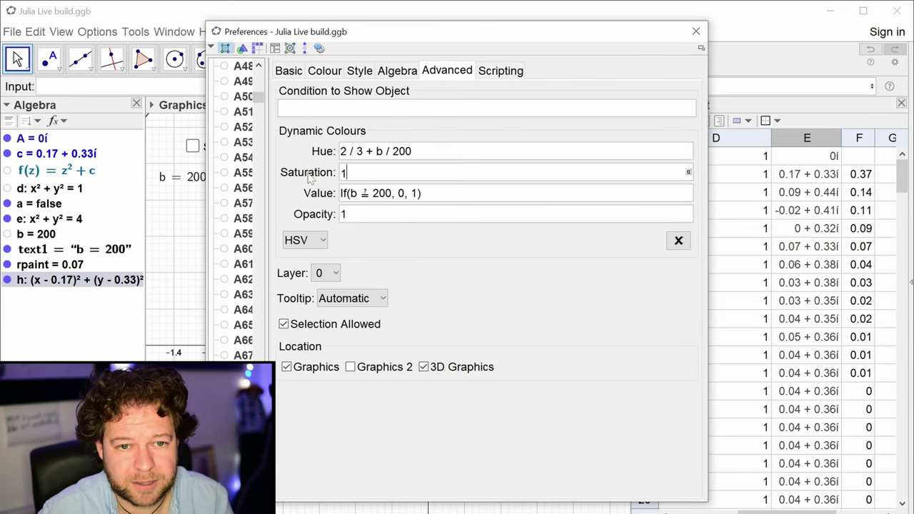
{"action": "left_click", "coordinate": [696, 32]}
Step: Move c to about 0.09 + 0.65i, turn on tracing for the circle and hide point c
{"action": "mouse_move", "coordinate": [470, 292]}
{"action": "left_mouse_down"}
{"action": "mouse_move", "coordinate": [452, 337]}
{"action": "mouse_move", "coordinate": [422, 335]}
{"action": "mouse_move", "coordinate": [361, 288]}
{"action": "mouse_move", "coordinate": [326, 217]}
{"action": "mouse_move", "coordinate": [303, 215]}
{"action": "mouse_move", "coordinate": [336, 238]}
{"action": "mouse_move", "coordinate": [377, 227]}
{"action": "mouse_move", "coordinate": [442, 225]}
{"action": "left_mouse_up"}
{"action": "right_click", "coordinate": [98, 280]}
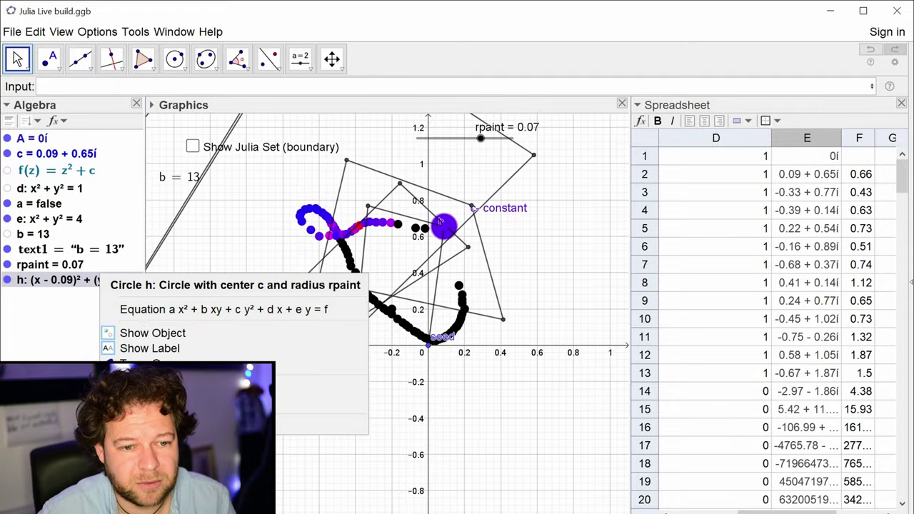
{"action": "key", "text": "Escape"}
{"action": "left_click", "coordinate": [8, 156]}
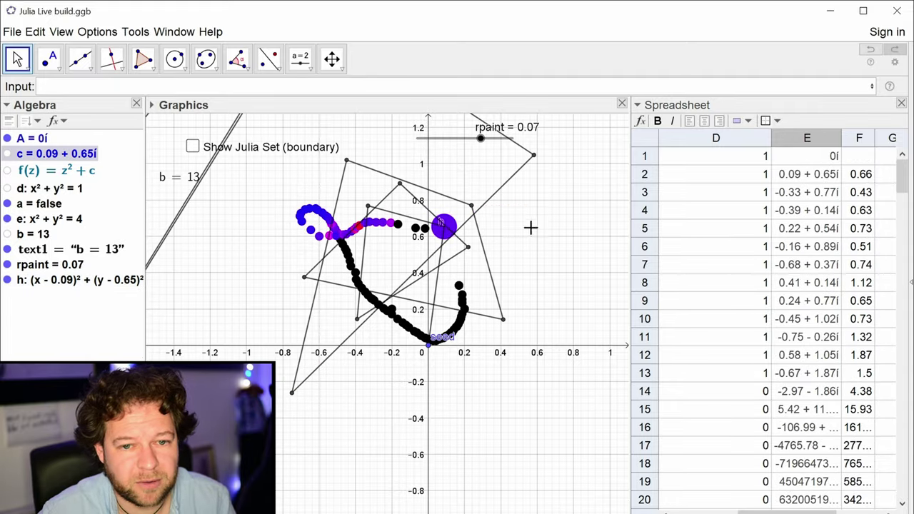
Step: Paint over the plane with the circle to test the traced colours, and clear all traces
{"action": "mouse_move", "coordinate": [444, 226]}
{"action": "left_mouse_down"}
{"action": "mouse_move", "coordinate": [492, 265]}
{"action": "mouse_move", "coordinate": [494, 308]}
{"action": "mouse_move", "coordinate": [396, 402]}
{"action": "mouse_move", "coordinate": [498, 306]}
{"action": "mouse_move", "coordinate": [479, 368]}
{"action": "mouse_move", "coordinate": [433, 425]}
{"action": "left_mouse_up"}
{"action": "mouse_move", "coordinate": [395, 454]}
{"action": "left_mouse_down"}
{"action": "mouse_move", "coordinate": [486, 364]}
{"action": "mouse_move", "coordinate": [467, 371]}
{"action": "mouse_move", "coordinate": [394, 463]}
{"action": "mouse_move", "coordinate": [417, 470]}
{"action": "mouse_move", "coordinate": [412, 509]}
{"action": "mouse_move", "coordinate": [458, 490]}
{"action": "mouse_move", "coordinate": [468, 462]}
{"action": "mouse_move", "coordinate": [434, 477]}
{"action": "mouse_move", "coordinate": [450, 448]}
{"action": "mouse_move", "coordinate": [459, 484]}
{"action": "mouse_move", "coordinate": [496, 336]}
{"action": "mouse_move", "coordinate": [488, 423]}
{"action": "mouse_move", "coordinate": [468, 473]}
{"action": "mouse_move", "coordinate": [481, 499]}
{"action": "mouse_move", "coordinate": [499, 425]}
{"action": "mouse_move", "coordinate": [495, 304]}
{"action": "mouse_move", "coordinate": [456, 241]}
{"action": "mouse_move", "coordinate": [375, 232]}
{"action": "mouse_move", "coordinate": [286, 299]}
{"action": "mouse_move", "coordinate": [388, 223]}
{"action": "mouse_move", "coordinate": [454, 245]}
{"action": "mouse_move", "coordinate": [463, 262]}
{"action": "mouse_move", "coordinate": [365, 250]}
{"action": "mouse_move", "coordinate": [292, 313]}
{"action": "mouse_move", "coordinate": [386, 240]}
{"action": "mouse_move", "coordinate": [281, 335]}
{"action": "mouse_move", "coordinate": [253, 379]}
{"action": "mouse_move", "coordinate": [311, 374]}
{"action": "mouse_move", "coordinate": [436, 465]}
{"action": "mouse_move", "coordinate": [302, 449]}
{"action": "mouse_move", "coordinate": [424, 512]}
{"action": "mouse_move", "coordinate": [321, 435]}
{"action": "mouse_move", "coordinate": [408, 495]}
{"action": "mouse_move", "coordinate": [276, 299]}
{"action": "mouse_move", "coordinate": [213, 325]}
{"action": "mouse_move", "coordinate": [286, 295]}
{"action": "mouse_move", "coordinate": [219, 311]}
{"action": "mouse_move", "coordinate": [267, 290]}
{"action": "mouse_move", "coordinate": [193, 300]}
{"action": "mouse_move", "coordinate": [256, 291]}
{"action": "mouse_move", "coordinate": [184, 329]}
{"action": "mouse_move", "coordinate": [240, 349]}
{"action": "mouse_move", "coordinate": [157, 333]}
{"action": "mouse_move", "coordinate": [299, 405]}
{"action": "mouse_move", "coordinate": [314, 438]}
{"action": "mouse_move", "coordinate": [399, 490]}
{"action": "mouse_move", "coordinate": [342, 429]}
{"action": "mouse_move", "coordinate": [328, 390]}
{"action": "mouse_move", "coordinate": [331, 289]}
{"action": "mouse_move", "coordinate": [322, 336]}
{"action": "mouse_move", "coordinate": [346, 311]}
{"action": "mouse_move", "coordinate": [338, 384]}
{"action": "mouse_move", "coordinate": [362, 324]}
{"action": "mouse_move", "coordinate": [386, 349]}
{"action": "mouse_move", "coordinate": [383, 439]}
{"action": "mouse_move", "coordinate": [358, 426]}
{"action": "mouse_move", "coordinate": [360, 397]}
{"action": "mouse_move", "coordinate": [341, 394]}
{"action": "mouse_move", "coordinate": [369, 380]}
{"action": "mouse_move", "coordinate": [354, 388]}
{"action": "mouse_move", "coordinate": [404, 407]}
{"action": "mouse_move", "coordinate": [393, 387]}
{"action": "mouse_move", "coordinate": [477, 319]}
{"action": "mouse_move", "coordinate": [364, 255]}
{"action": "mouse_move", "coordinate": [356, 284]}
{"action": "mouse_move", "coordinate": [465, 328]}
{"action": "mouse_move", "coordinate": [371, 294]}
{"action": "mouse_move", "coordinate": [405, 327]}
{"action": "left_mouse_up"}
{"action": "mouse_move", "coordinate": [349, 322]}
{"action": "left_mouse_down"}
{"action": "mouse_move", "coordinate": [314, 358]}
{"action": "mouse_move", "coordinate": [292, 349]}
{"action": "mouse_move", "coordinate": [429, 408]}
{"action": "mouse_move", "coordinate": [445, 450]}
{"action": "mouse_move", "coordinate": [485, 416]}
{"action": "mouse_move", "coordinate": [516, 366]}
{"action": "mouse_move", "coordinate": [511, 283]}
{"action": "mouse_move", "coordinate": [498, 251]}
{"action": "mouse_move", "coordinate": [453, 212]}
{"action": "mouse_move", "coordinate": [351, 210]}
{"action": "mouse_move", "coordinate": [301, 273]}
{"action": "mouse_move", "coordinate": [414, 216]}
{"action": "mouse_move", "coordinate": [422, 189]}
{"action": "mouse_move", "coordinate": [357, 192]}
{"action": "mouse_move", "coordinate": [418, 176]}
{"action": "mouse_move", "coordinate": [480, 224]}
{"action": "mouse_move", "coordinate": [527, 289]}
{"action": "mouse_move", "coordinate": [522, 428]}
{"action": "mouse_move", "coordinate": [490, 503]}
{"action": "mouse_move", "coordinate": [319, 463]}
{"action": "mouse_move", "coordinate": [238, 329]}
{"action": "mouse_move", "coordinate": [255, 307]}
{"action": "mouse_move", "coordinate": [251, 350]}
{"action": "mouse_move", "coordinate": [174, 334]}
{"action": "mouse_move", "coordinate": [195, 334]}
{"action": "mouse_move", "coordinate": [260, 295]}
{"action": "mouse_move", "coordinate": [300, 306]}
{"action": "mouse_move", "coordinate": [286, 343]}
{"action": "mouse_move", "coordinate": [315, 434]}
{"action": "mouse_move", "coordinate": [381, 503]}
{"action": "mouse_move", "coordinate": [318, 487]}
{"action": "mouse_move", "coordinate": [496, 419]}
{"action": "mouse_move", "coordinate": [506, 303]}
{"action": "mouse_move", "coordinate": [444, 399]}
{"action": "mouse_move", "coordinate": [419, 357]}
{"action": "mouse_move", "coordinate": [349, 334]}
{"action": "mouse_move", "coordinate": [375, 340]}
{"action": "mouse_move", "coordinate": [383, 403]}
{"action": "mouse_move", "coordinate": [402, 450]}
{"action": "mouse_move", "coordinate": [390, 477]}
{"action": "mouse_move", "coordinate": [361, 432]}
{"action": "mouse_move", "coordinate": [320, 268]}
{"action": "mouse_move", "coordinate": [325, 215]}
{"action": "mouse_move", "coordinate": [252, 292]}
{"action": "mouse_move", "coordinate": [315, 210]}
{"action": "mouse_move", "coordinate": [380, 180]}
{"action": "mouse_move", "coordinate": [467, 198]}
{"action": "mouse_move", "coordinate": [525, 238]}
{"action": "mouse_move", "coordinate": [547, 417]}
{"action": "mouse_move", "coordinate": [529, 507]}
{"action": "mouse_move", "coordinate": [289, 456]}
{"action": "mouse_move", "coordinate": [232, 350]}
{"action": "mouse_move", "coordinate": [273, 260]}
{"action": "mouse_move", "coordinate": [295, 237]}
{"action": "mouse_move", "coordinate": [201, 302]}
{"action": "mouse_move", "coordinate": [165, 343]}
{"action": "mouse_move", "coordinate": [304, 481]}
{"action": "mouse_move", "coordinate": [209, 356]}
{"action": "mouse_move", "coordinate": [543, 344]}
{"action": "mouse_move", "coordinate": [438, 296]}
{"action": "left_mouse_up"}
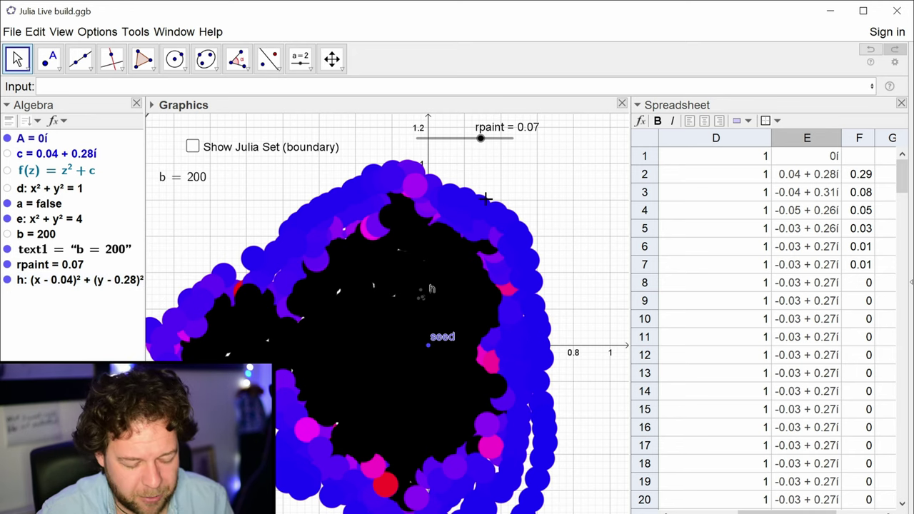
{"action": "key", "text": "ctrl+f"}
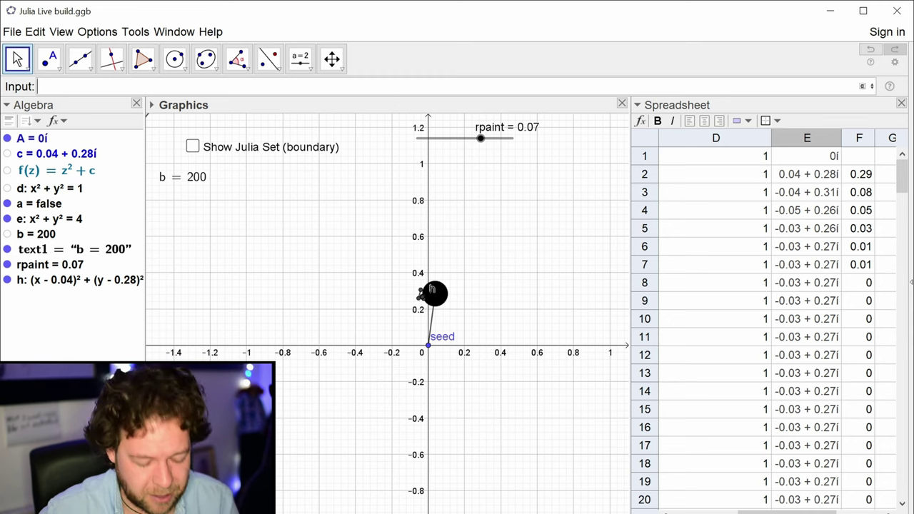
Step: Define a point BL as Corner(1) of the graphics view
{"action": "type", "text": "corner"}
{"action": "key", "text": "Return"}
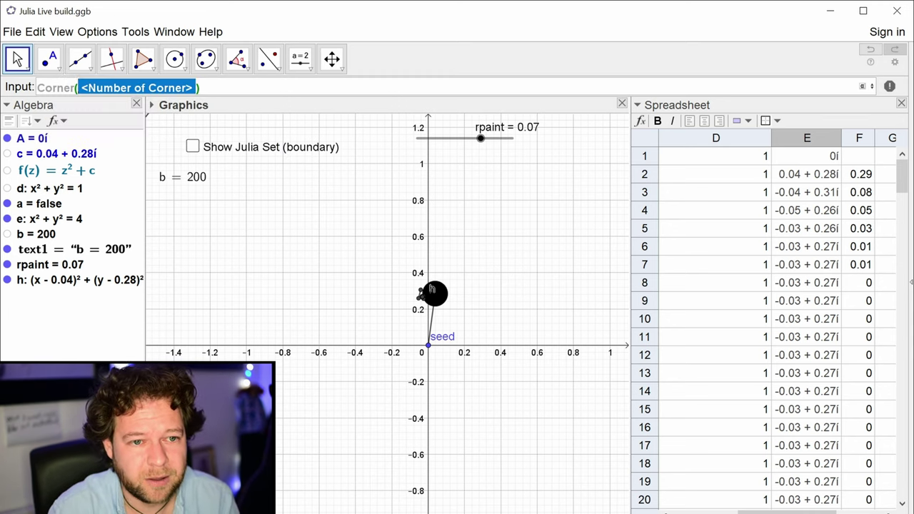
{"action": "type", "text": "1"}
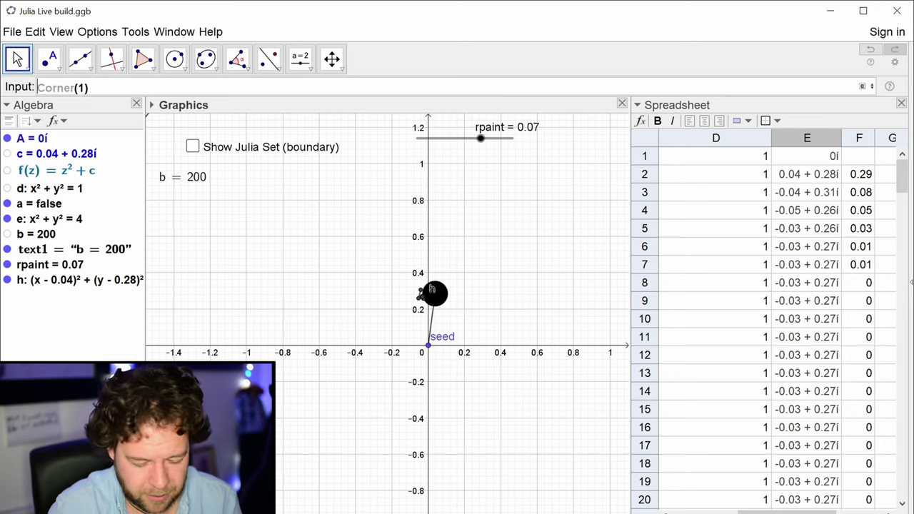
{"action": "type", "text": "BL ="}
{"action": "key", "text": "Return"}
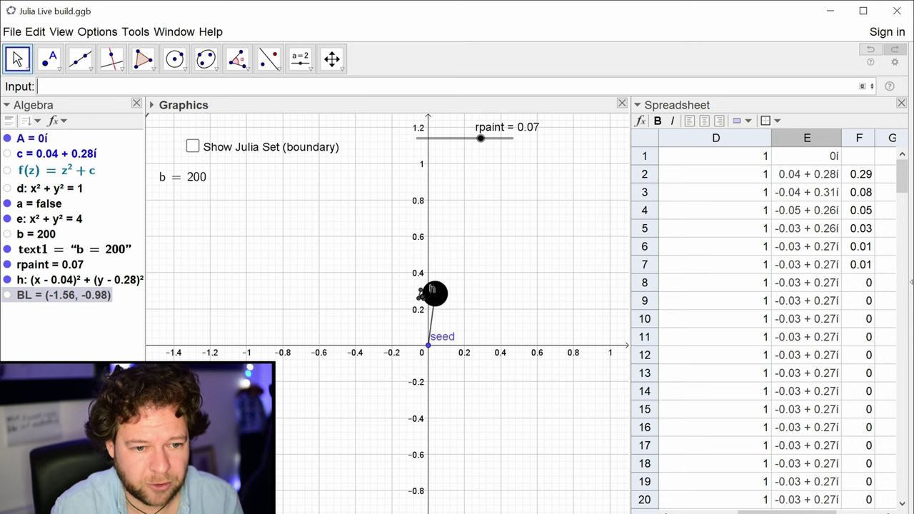
Step: Define TR as Corner(3) and dims as Corner(5) of the graphics view
{"action": "type", "text": "TR=co"}
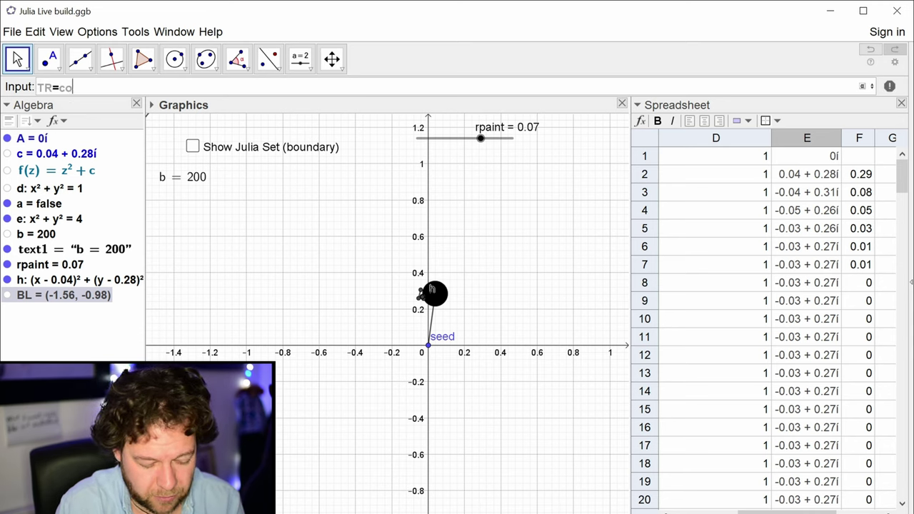
{"action": "type", "text": "rner"}
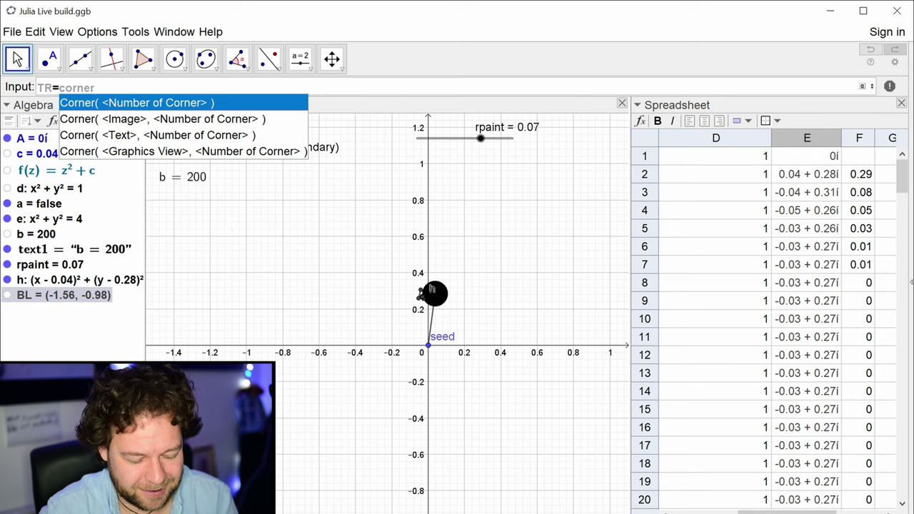
{"action": "type", "text": "(3"}
{"action": "key", "text": "Return"}
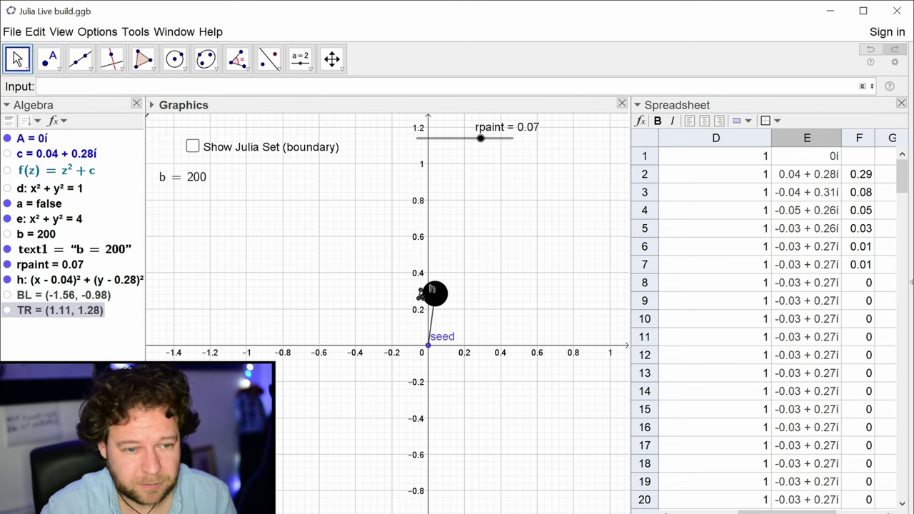
{"action": "type", "text": "dims"}
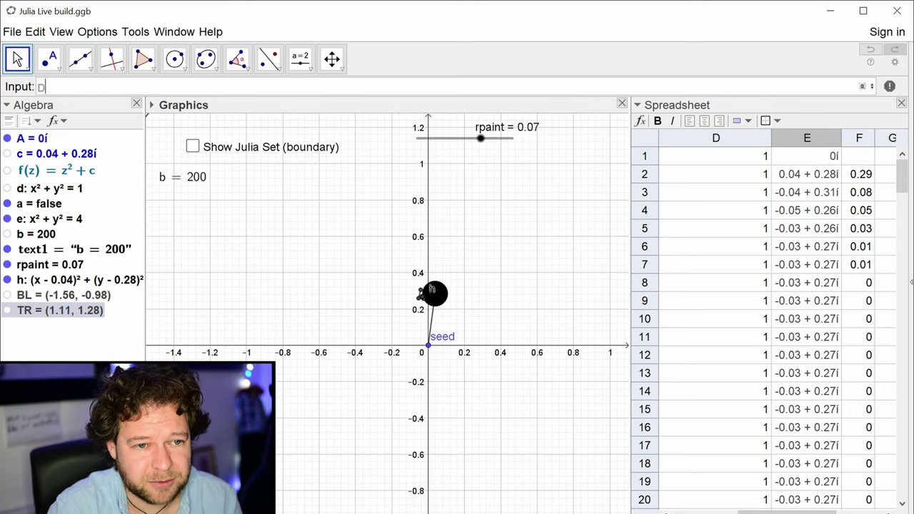
{"action": "type", "text": "=corner(5"}
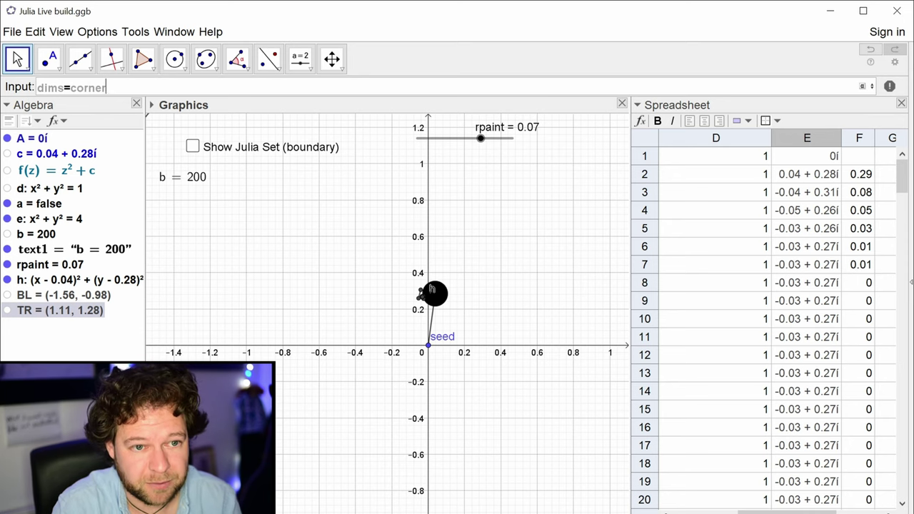
{"action": "key", "text": "Return"}
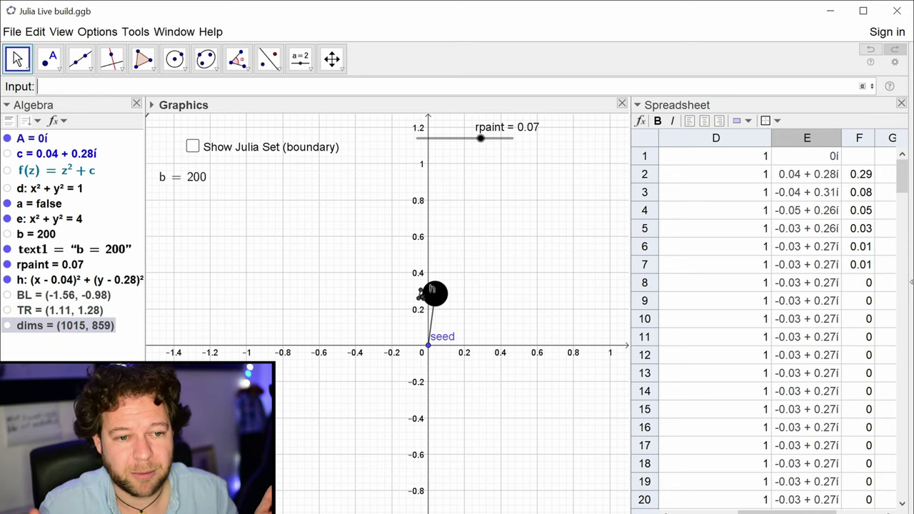
Step: Close the spreadsheet view and paint a trail with the circle, ending with c at about 0.4 + 0.12i
{"action": "left_click", "coordinate": [901, 103]}
{"action": "left_click_drag", "start_coordinate": [432, 400], "coordinate": [578, 300]}
{"action": "scroll", "coordinate": [582, 303], "scroll_direction": "up", "scroll_amount": 2}
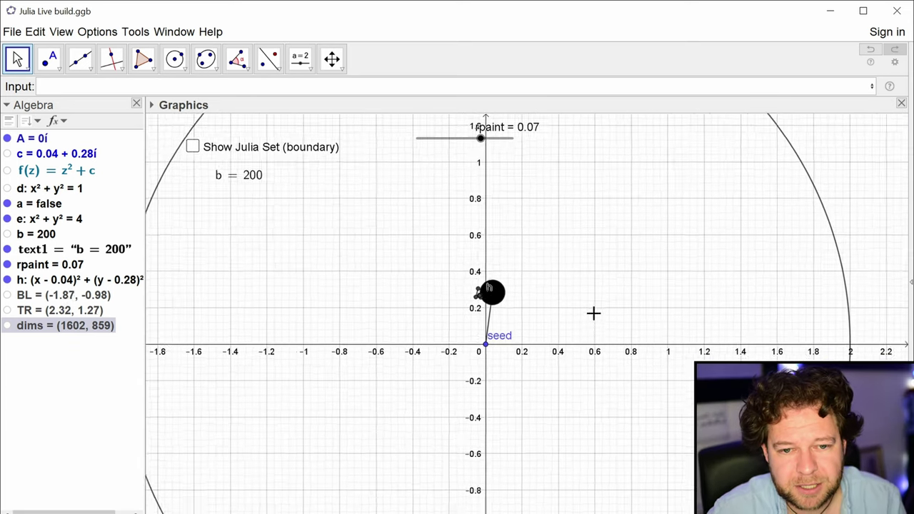
{"action": "scroll", "coordinate": [621, 308], "scroll_direction": "up", "scroll_amount": 1}
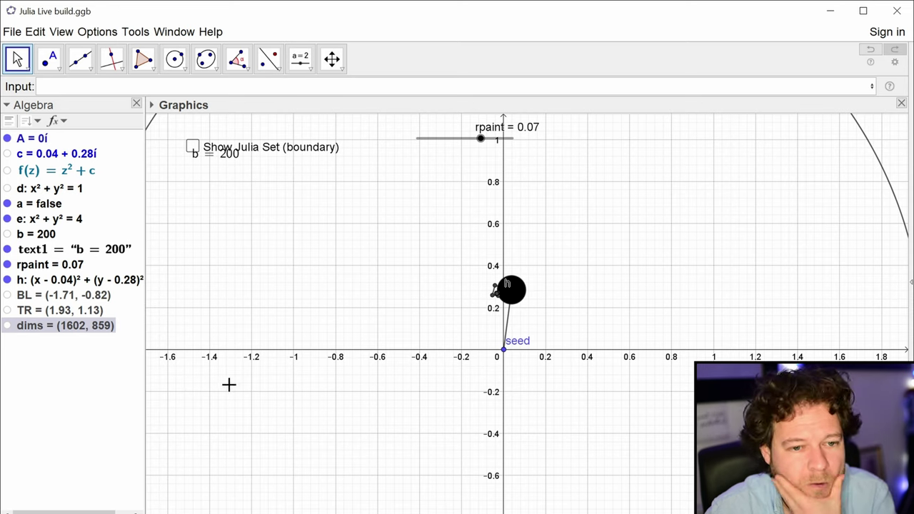
{"action": "mouse_move", "coordinate": [510, 293]}
{"action": "left_mouse_down"}
{"action": "mouse_move", "coordinate": [553, 320]}
{"action": "mouse_move", "coordinate": [562, 298]}
{"action": "mouse_move", "coordinate": [506, 274]}
{"action": "mouse_move", "coordinate": [378, 362]}
{"action": "mouse_move", "coordinate": [450, 400]}
{"action": "mouse_move", "coordinate": [428, 384]}
{"action": "mouse_move", "coordinate": [587, 326]}
{"action": "left_mouse_up"}
Step: Create a number slider named res with minimum 1 beside the rpaint slider and set it to 74
{"action": "left_click", "coordinate": [300, 59]}
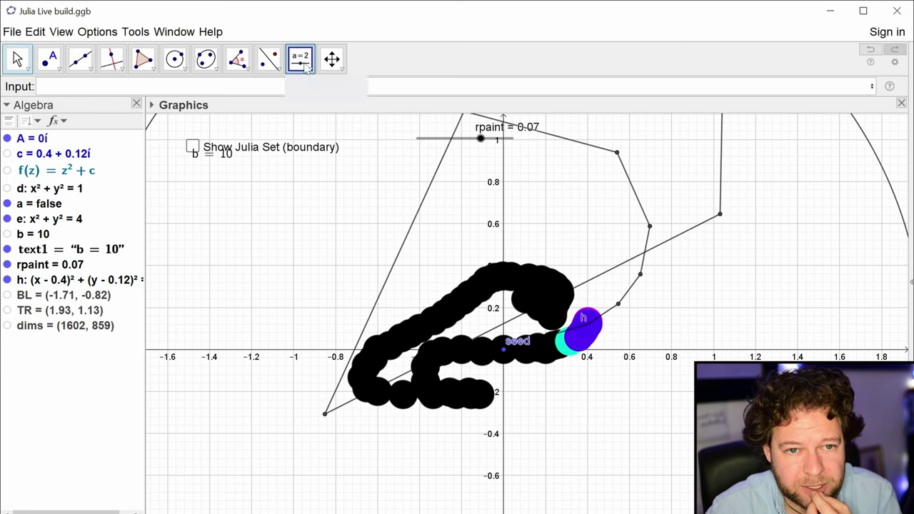
{"action": "left_click", "coordinate": [614, 137]}
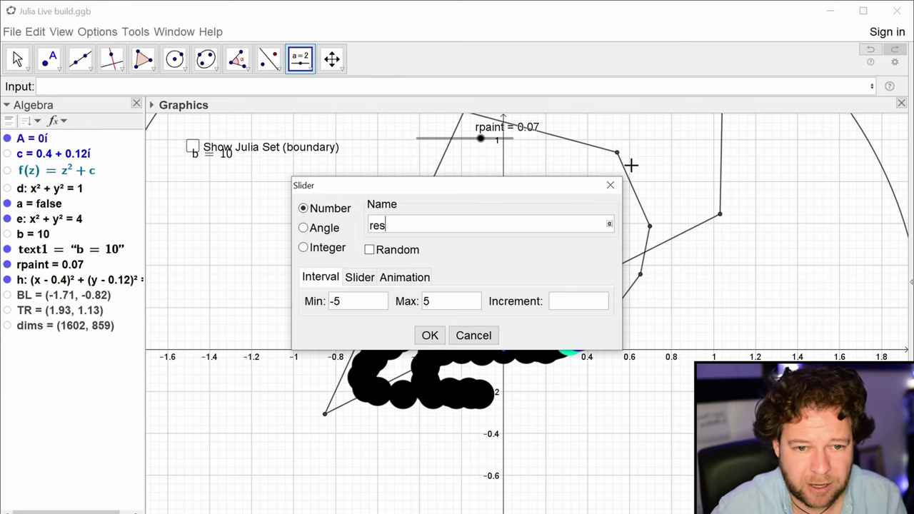
{"action": "left_click_drag", "start_coordinate": [363, 308], "coordinate": [309, 306]}
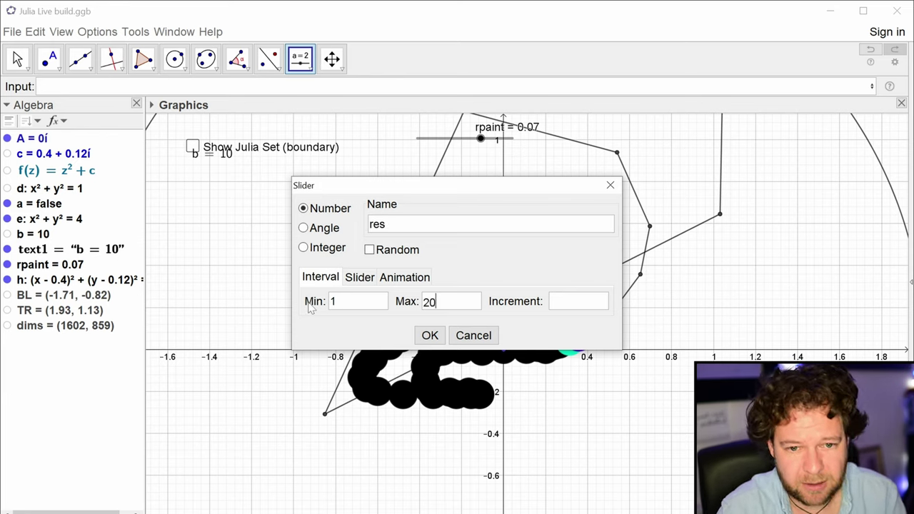
{"action": "left_click", "coordinate": [428, 335]}
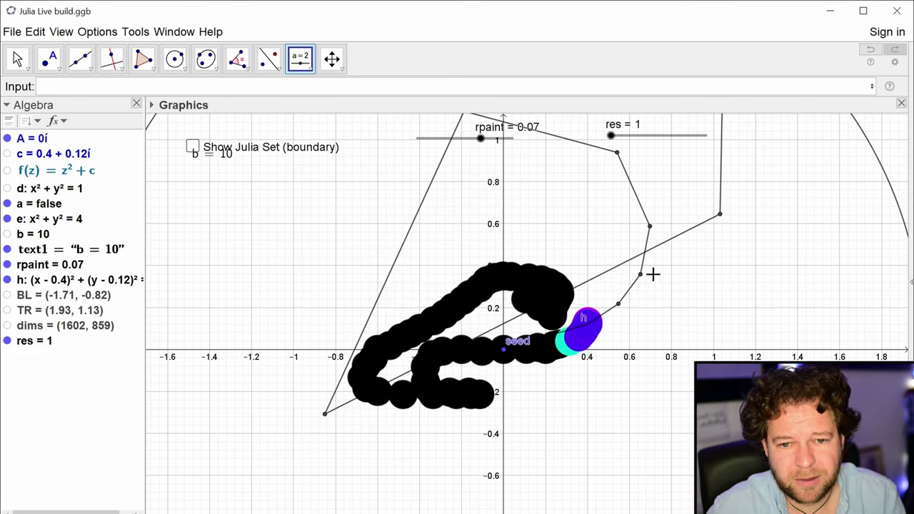
{"action": "left_click_drag", "start_coordinate": [611, 135], "coordinate": [647, 142]}
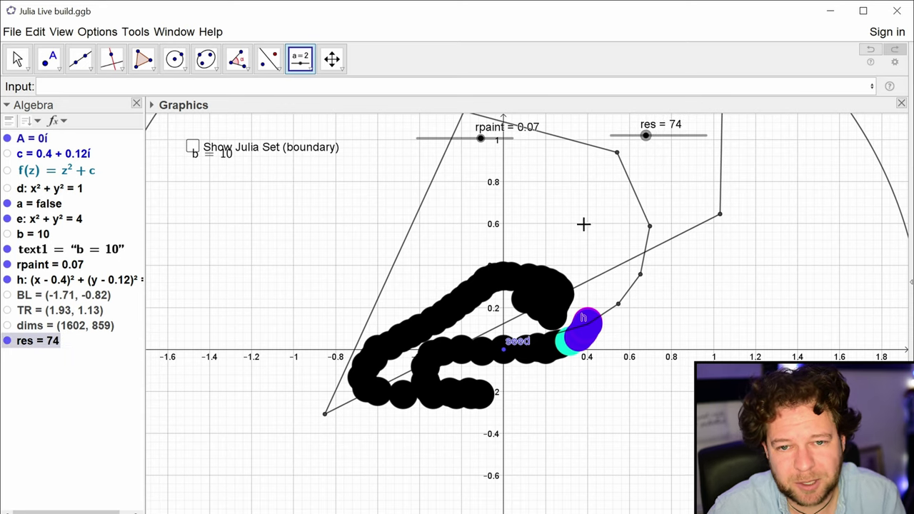
{"action": "left_click", "coordinate": [200, 399]}
{"action": "key", "text": "Escape"}
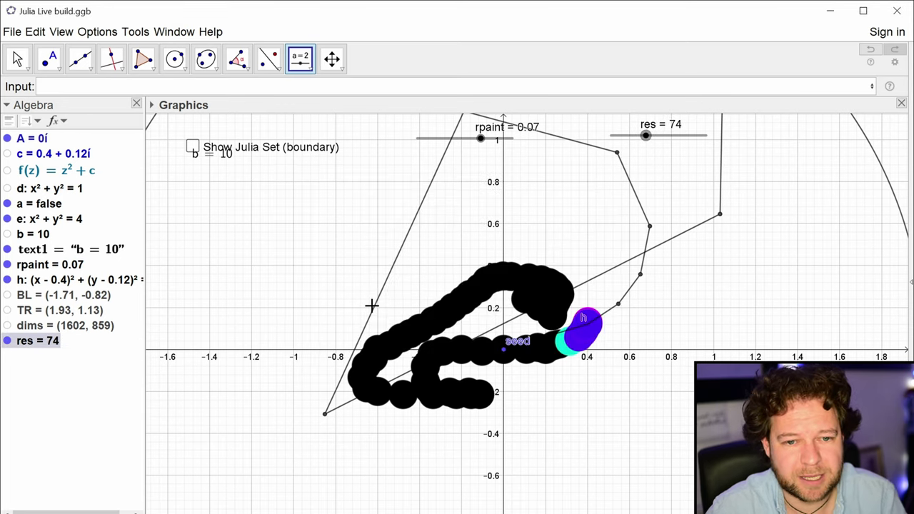
{"action": "key", "text": "Escape"}
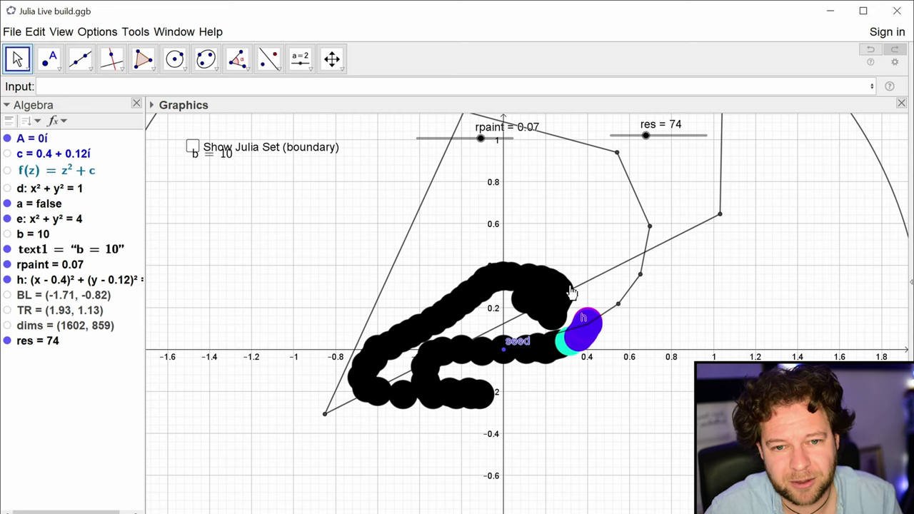
Step: Paint an arc above the existing trail with the circle, ending with c at about -0.37 + 0.43i
{"action": "mouse_move", "coordinate": [592, 321]}
{"action": "left_mouse_down"}
{"action": "mouse_move", "coordinate": [586, 266]}
{"action": "mouse_move", "coordinate": [567, 246]}
{"action": "mouse_move", "coordinate": [448, 197]}
{"action": "mouse_move", "coordinate": [414, 204]}
{"action": "mouse_move", "coordinate": [368, 232]}
{"action": "mouse_move", "coordinate": [345, 302]}
{"action": "left_mouse_up"}
{"action": "left_click_drag", "start_coordinate": [380, 286], "coordinate": [421, 254]}
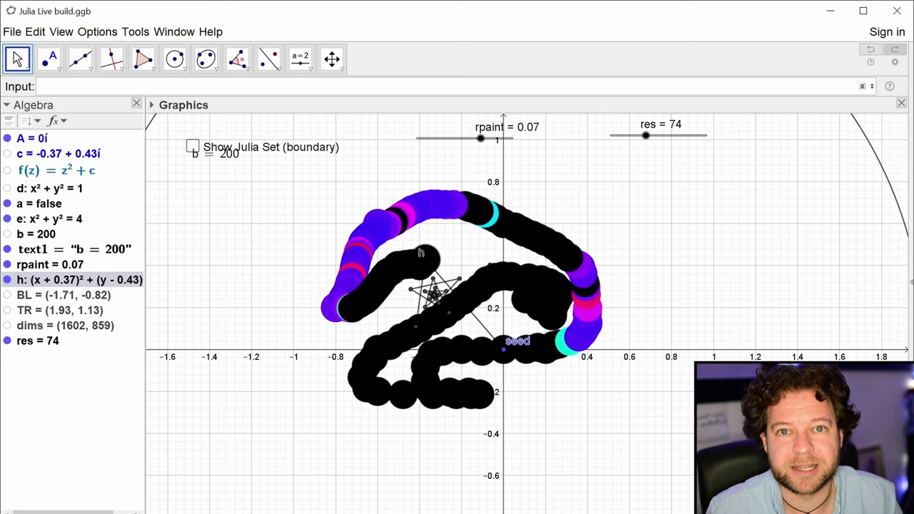
{"action": "type", "text": "equ"}
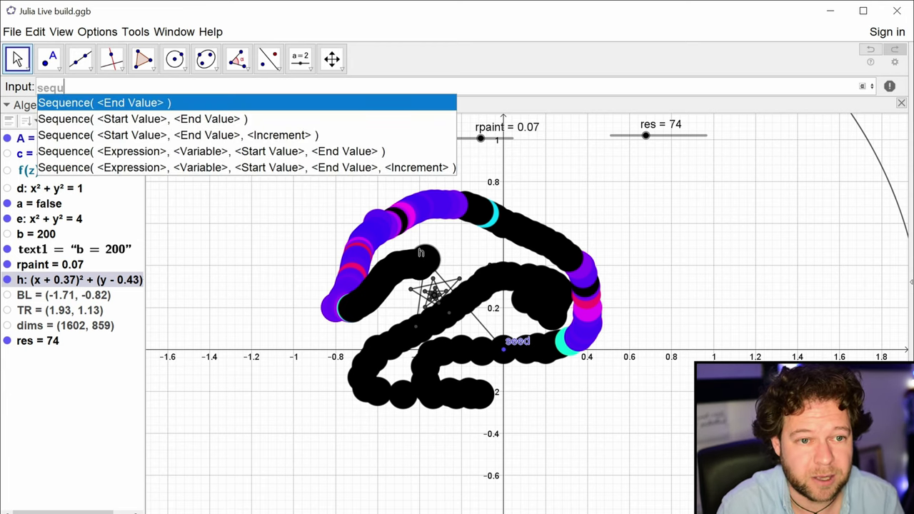
{"action": "key", "text": "Down"}
{"action": "key", "text": "Down"}
{"action": "key", "text": "Down"}
{"action": "key", "text": "Return"}
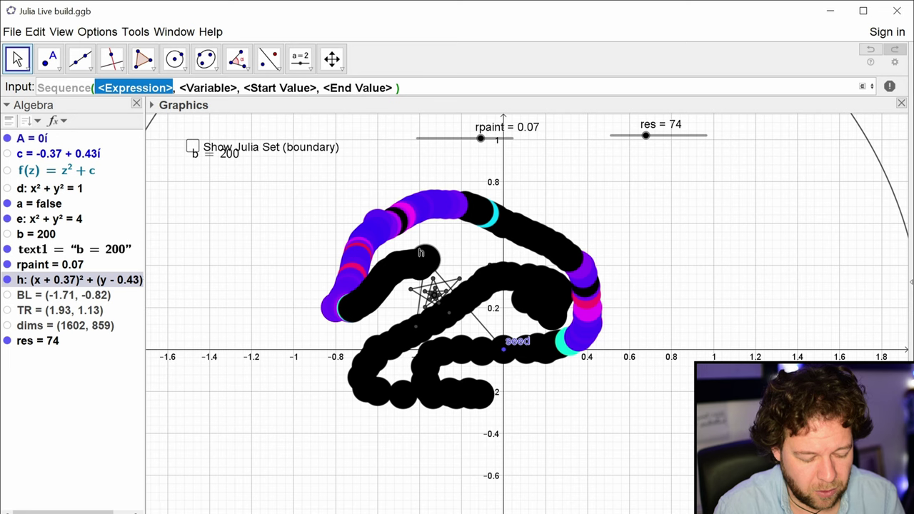
{"action": "type", "text": "sequ"}
{"action": "key", "text": "Down"}
{"action": "key", "text": "Down"}
{"action": "key", "text": "Down"}
{"action": "key", "text": "Down"}
{"action": "key", "text": "Return"}
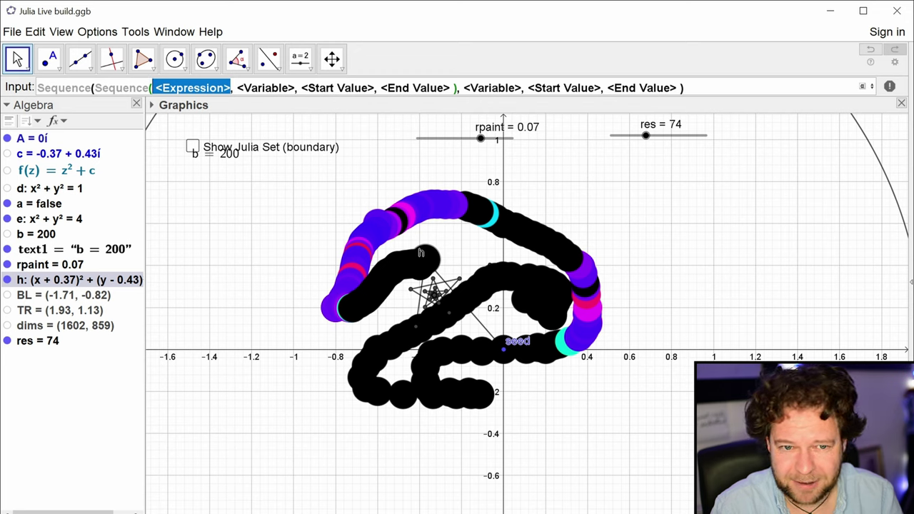
{"action": "type", "text": "X+"}
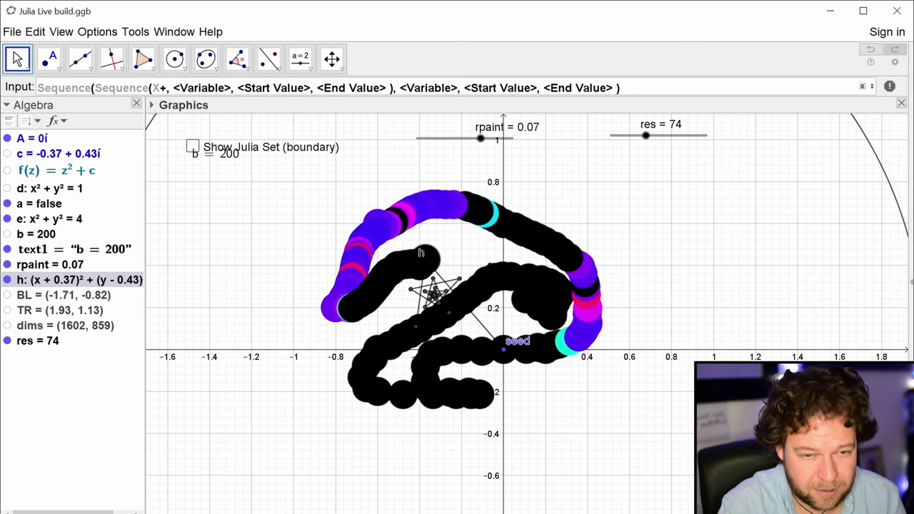
{"action": "key", "text": "alt+i"}
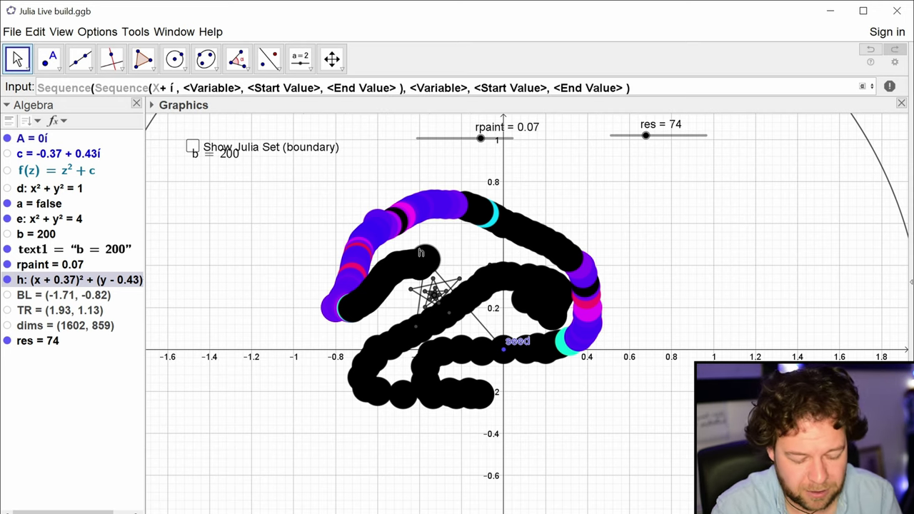
{"action": "type", "text": "*Y"}
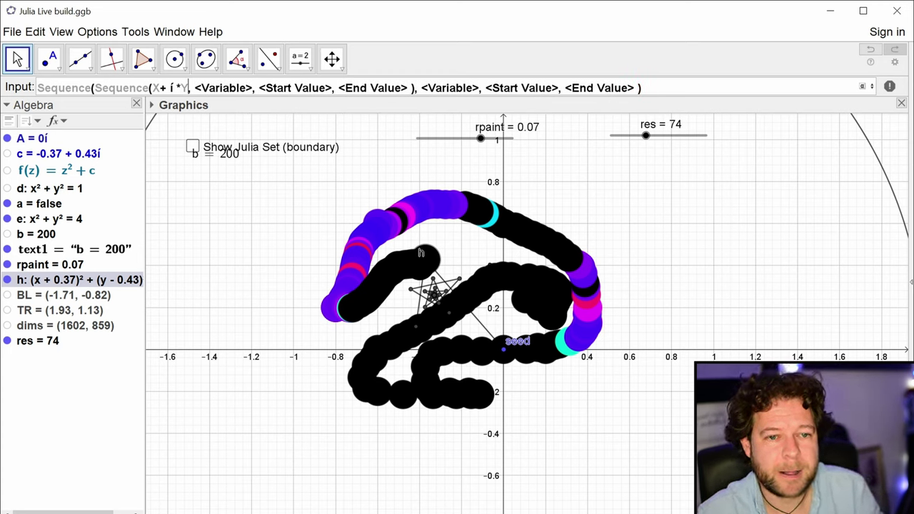
{"action": "key", "text": "Tab"}
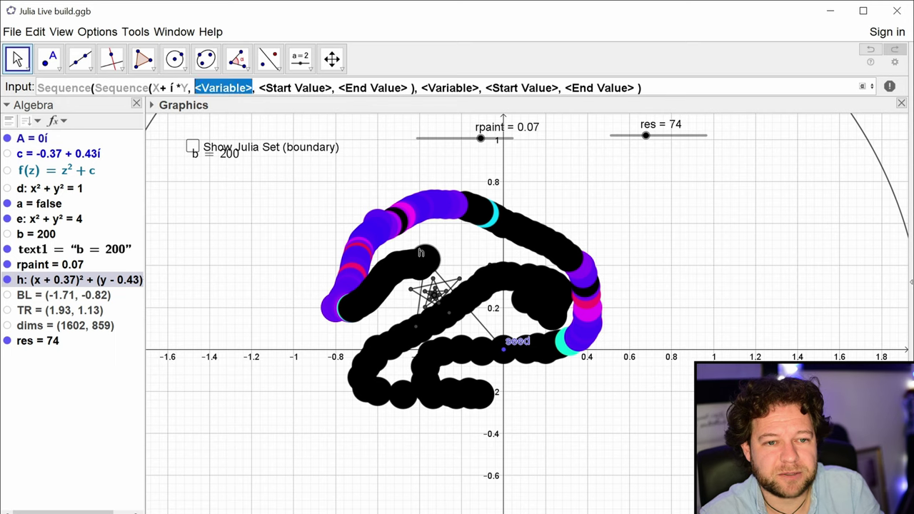
{"action": "type", "text": "X"}
{"action": "key", "text": "Tab"}
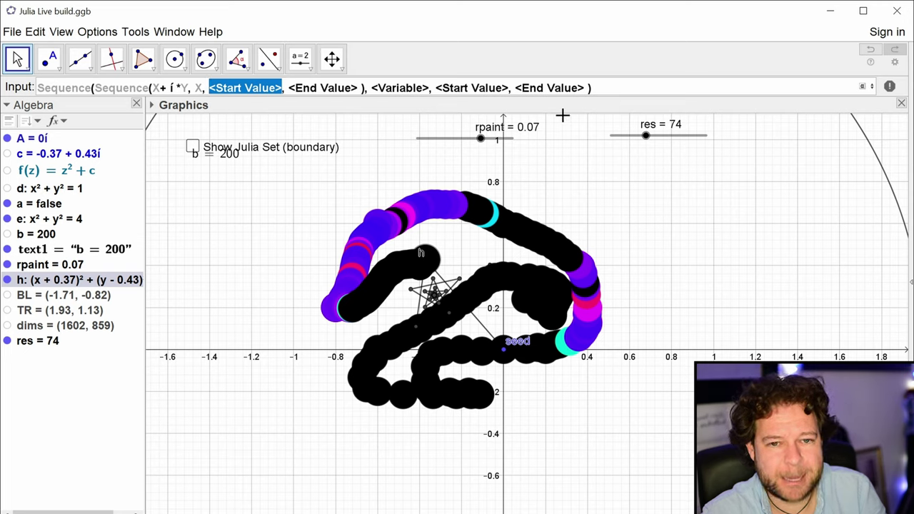
{"action": "left_click", "coordinate": [592, 87]}
{"action": "key", "text": "ctrl+a"}
{"action": "key", "text": "BackSpace"}
Step: Define xmin as x(BL) and xmax as x(TR)
{"action": "type", "text": "xmin="}
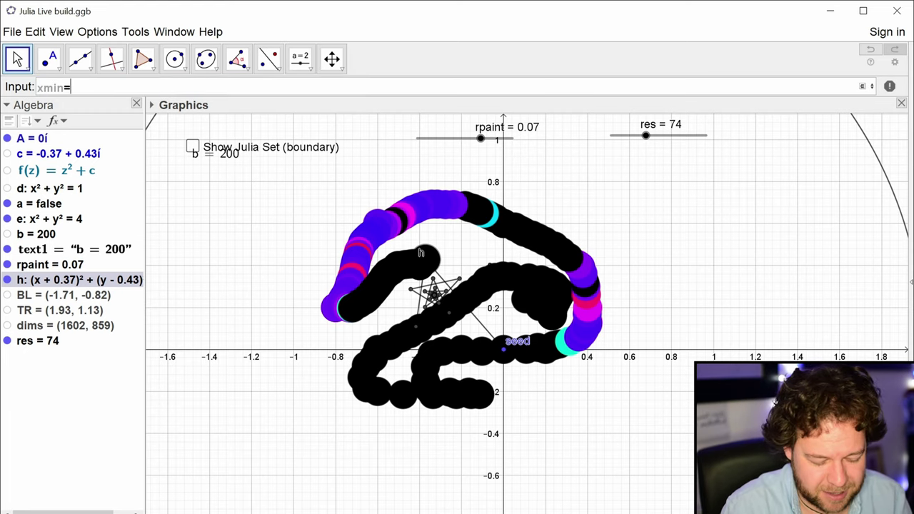
{"action": "type", "text": "x(BL"}
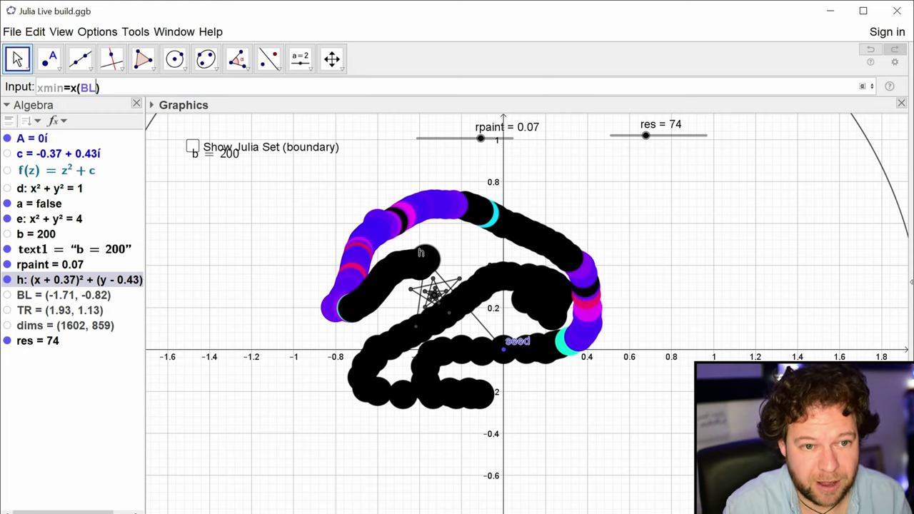
{"action": "key", "text": "Return"}
{"action": "type", "text": "xmax="}
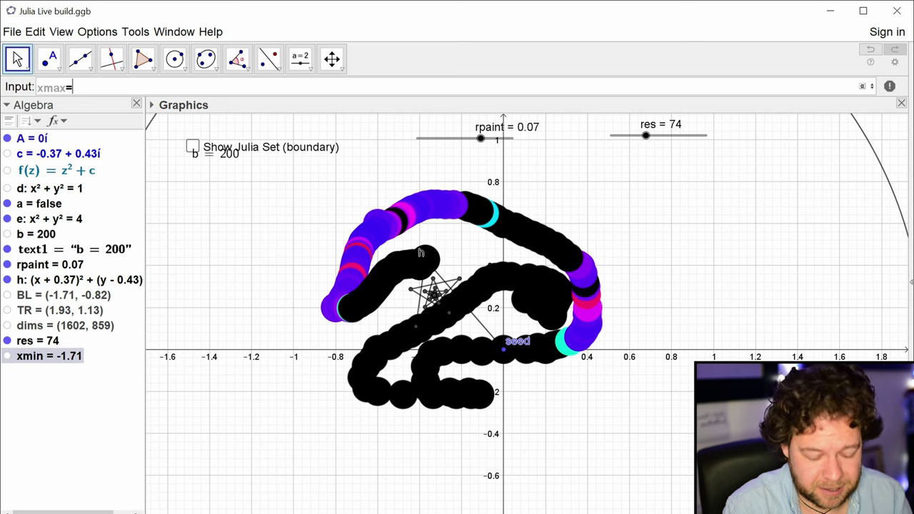
{"action": "type", "text": "x("}
{"action": "type", "text": "TR"}
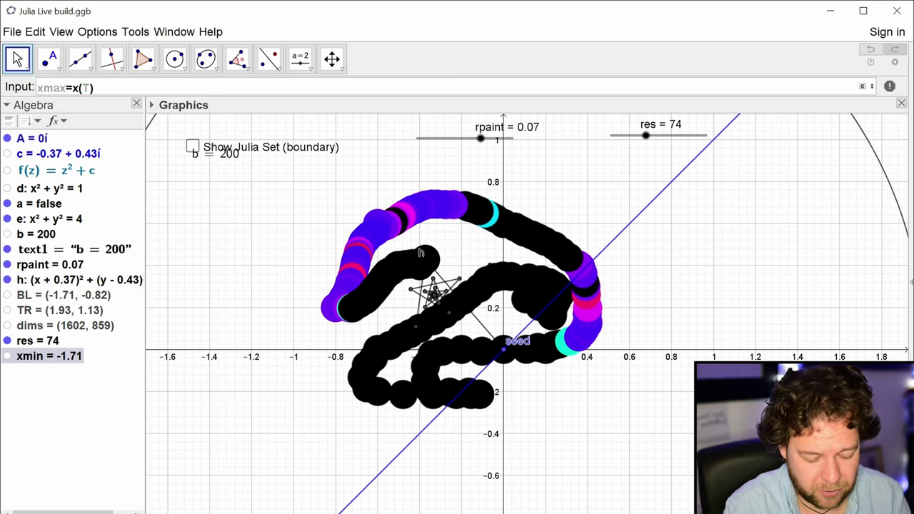
{"action": "key", "text": "Return"}
Step: Define ymin as y(BL) and ymax as y(TR)
{"action": "type", "text": "ymin="}
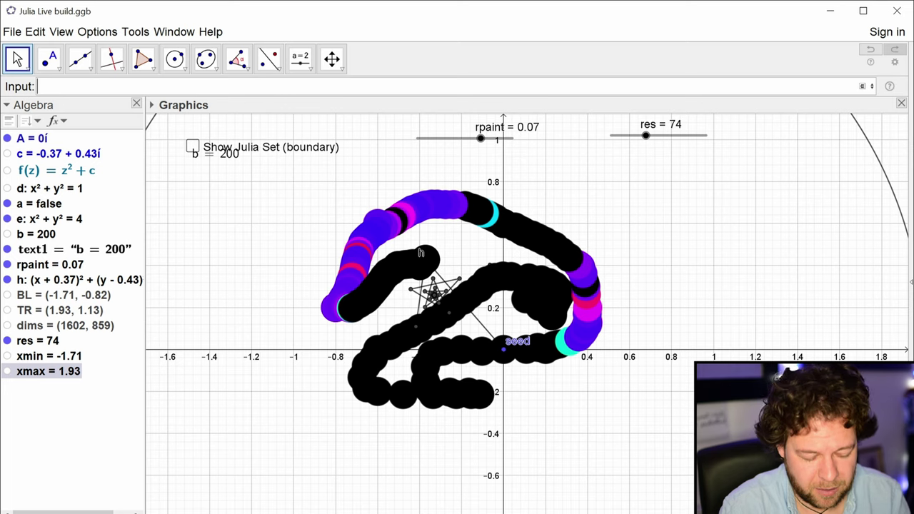
{"action": "type", "text": "y(BL"}
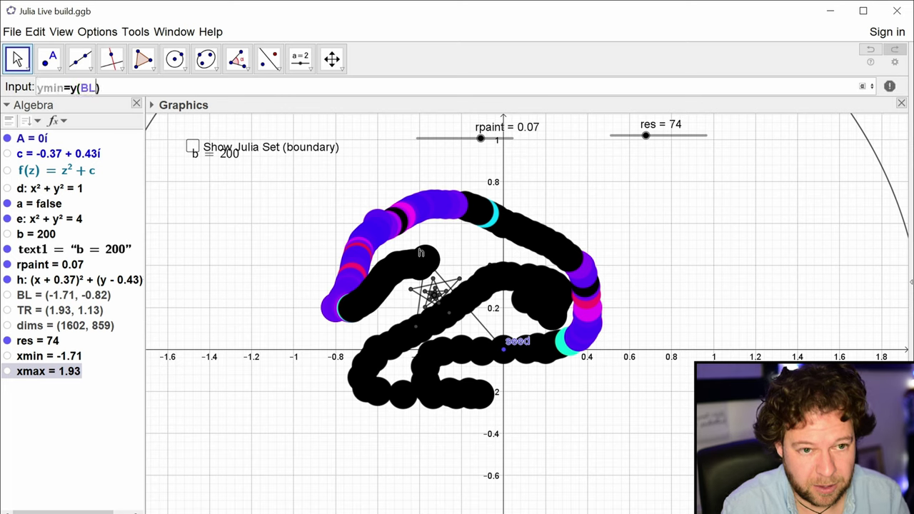
{"action": "key", "text": "Return"}
{"action": "type", "text": "yma"}
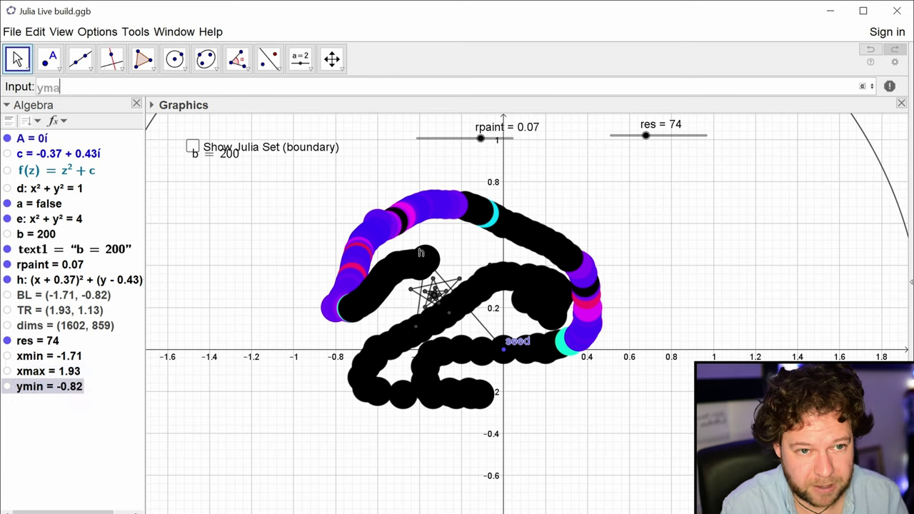
{"action": "type", "text": "x=y(TR"}
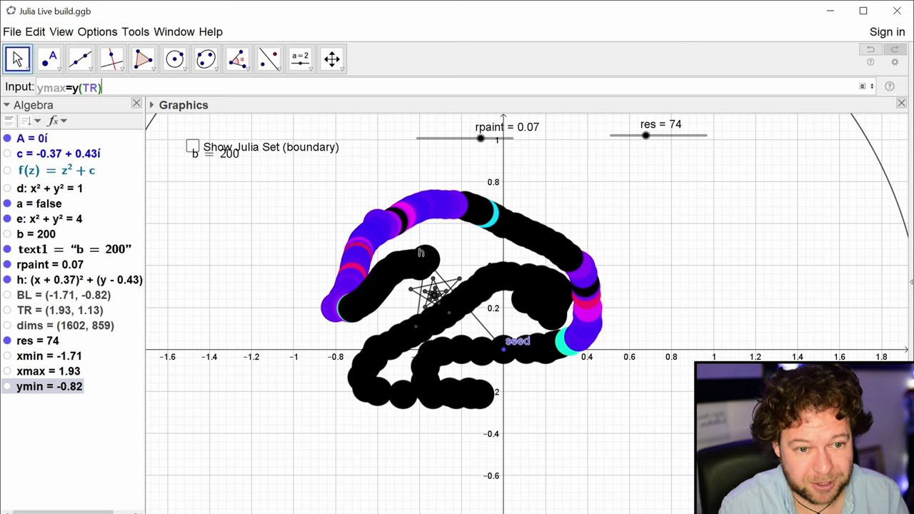
{"action": "key", "text": "Return"}
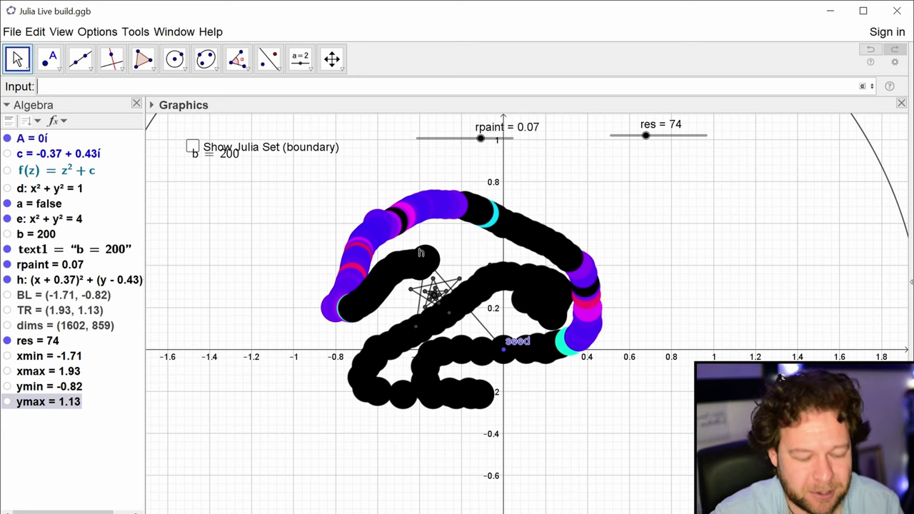
{"action": "key", "text": "Up"}
{"action": "key", "text": "Down"}
{"action": "key", "text": "Down"}
{"action": "key", "text": "Down"}
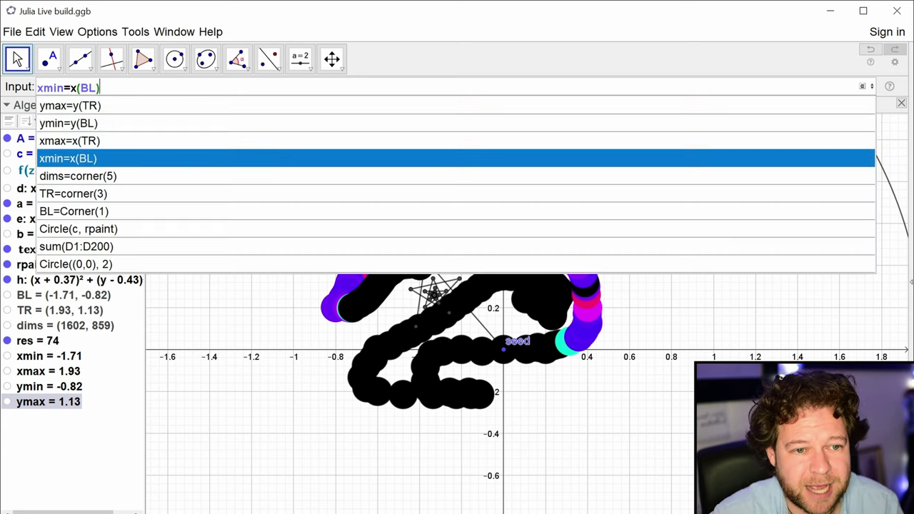
{"action": "key", "text": "Down"}
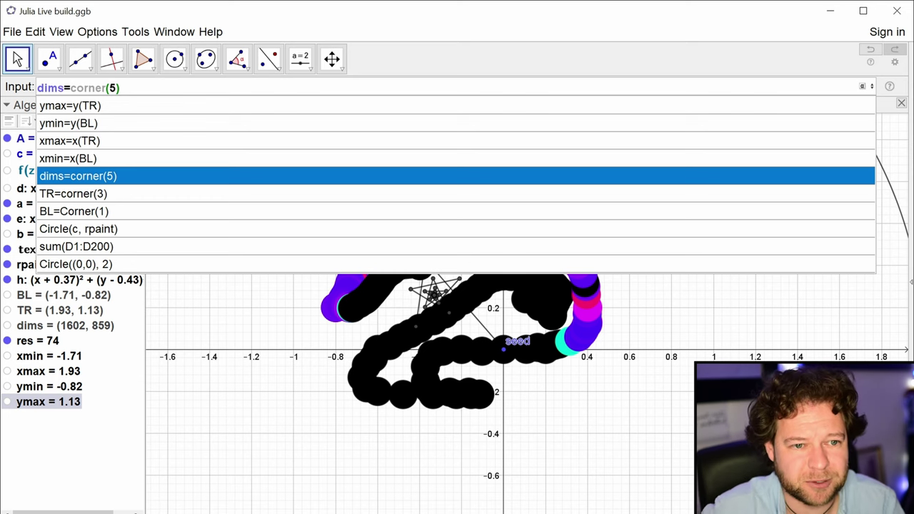
{"action": "key", "text": "Up"}
{"action": "key", "text": "Up"}
{"action": "key", "text": "Up"}
{"action": "key", "text": "Up"}
{"action": "key", "text": "Up"}
{"action": "key", "text": "BackSpace"}
Step: Start a Sequence command nested inside another Sequence, both with expression, variable, start and end values, using X + í*Y as the inner expression
{"action": "type", "text": "sequ"}
{"action": "key", "text": "Down"}
{"action": "key", "text": "Down"}
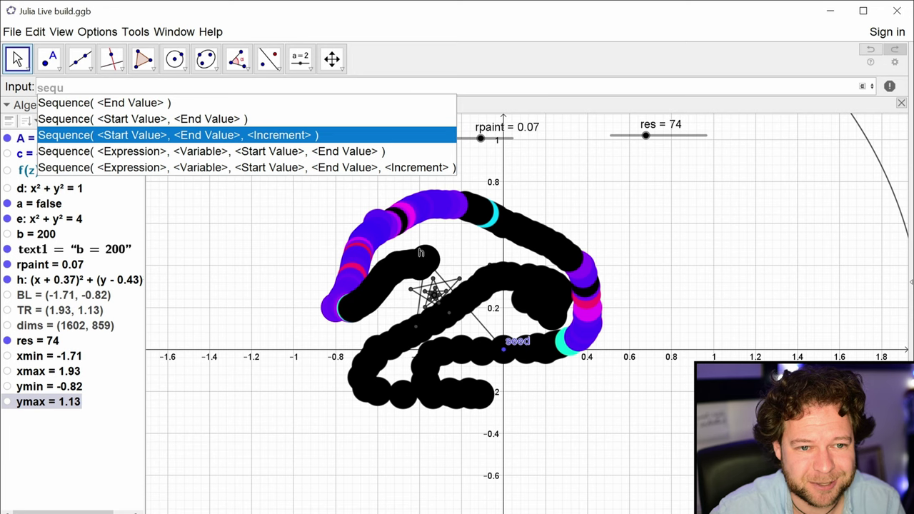
{"action": "key", "text": "Down"}
{"action": "key", "text": "Return"}
{"action": "type", "text": "sequ"}
{"action": "key", "text": "Down"}
{"action": "key", "text": "Down"}
{"action": "key", "text": "Down"}
{"action": "key", "text": "Return"}
{"action": "type", "text": "x+i"}
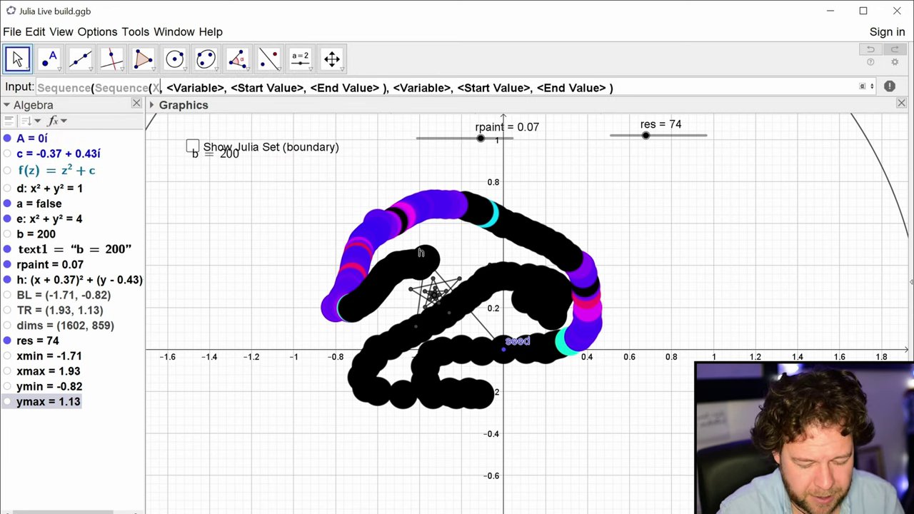
{"action": "type", "text": "*y"}
Step: Run the inner sequence over variable X from xmin to xmax with res as the increment
{"action": "key", "text": "Tab"}
{"action": "type", "text": "x"}
{"action": "key", "text": "Tab"}
{"action": "type", "text": "xmin"}
{"action": "key", "text": "Tab"}
{"action": "type", "text": "xmax"}
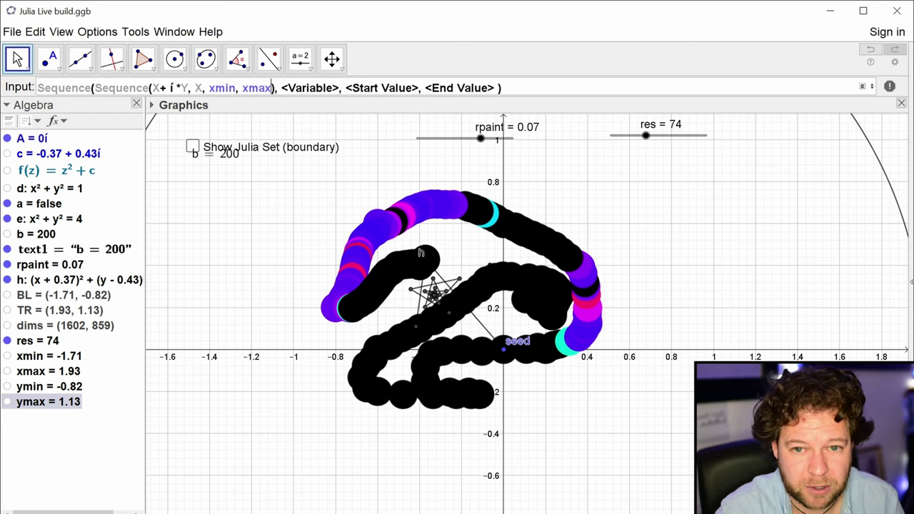
{"action": "type", "text": ","}
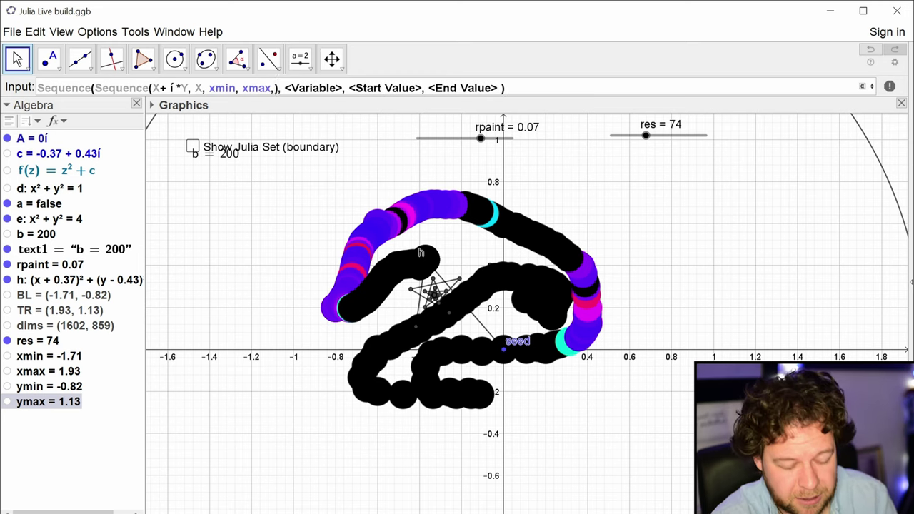
{"action": "type", "text": "res"}
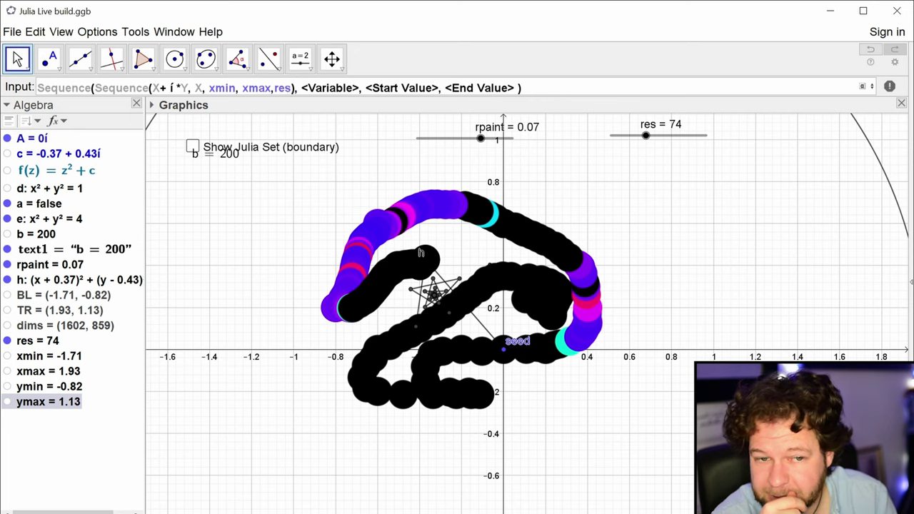
Step: Run the outer sequence over variable Y from ymin to ymax, adding a place for an increment
{"action": "key", "text": "Tab"}
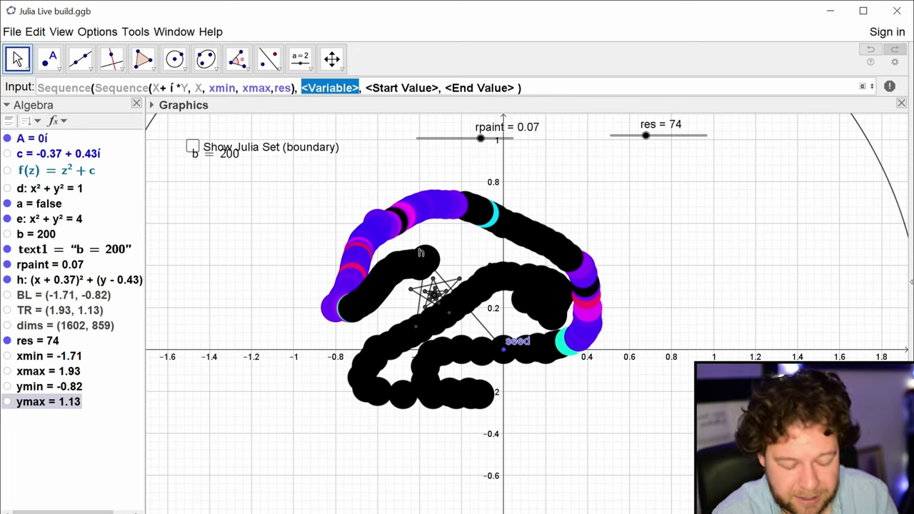
{"action": "type", "text": "Y"}
{"action": "key", "text": "Tab"}
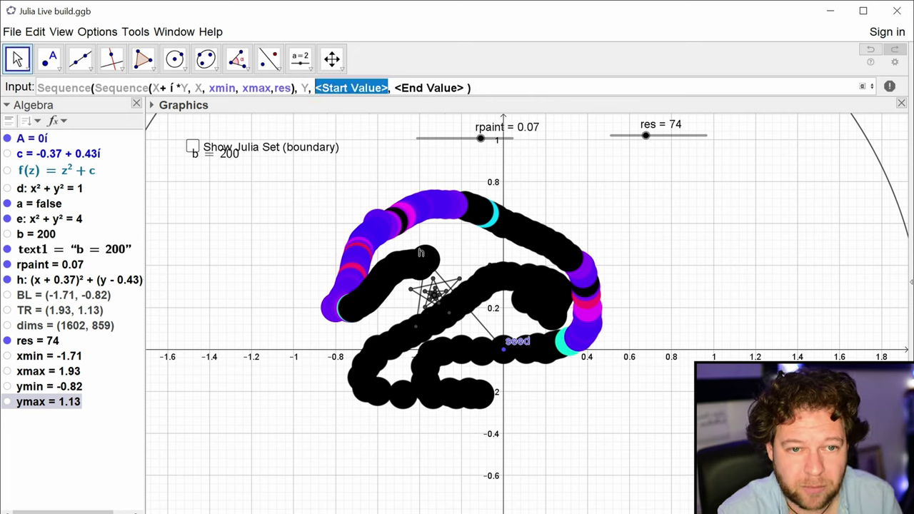
{"action": "type", "text": "ymin"}
{"action": "key", "text": "Tab"}
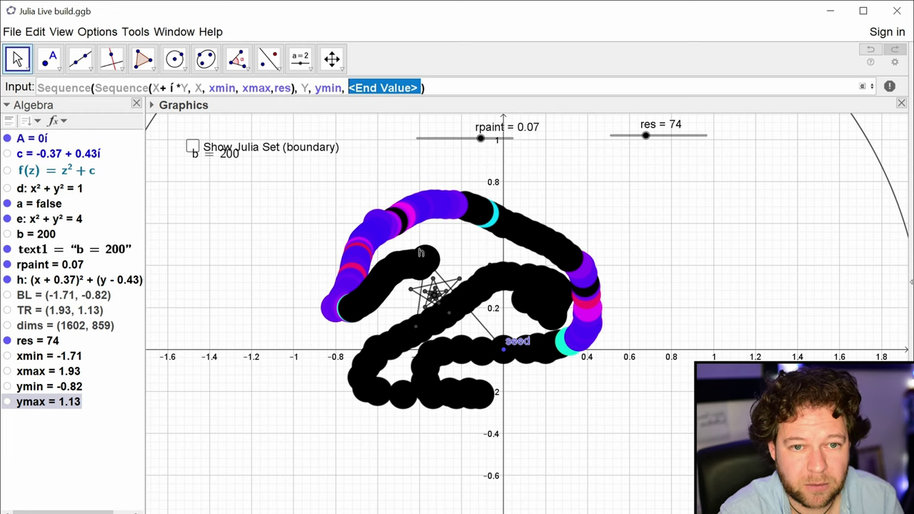
{"action": "type", "text": "ymax"}
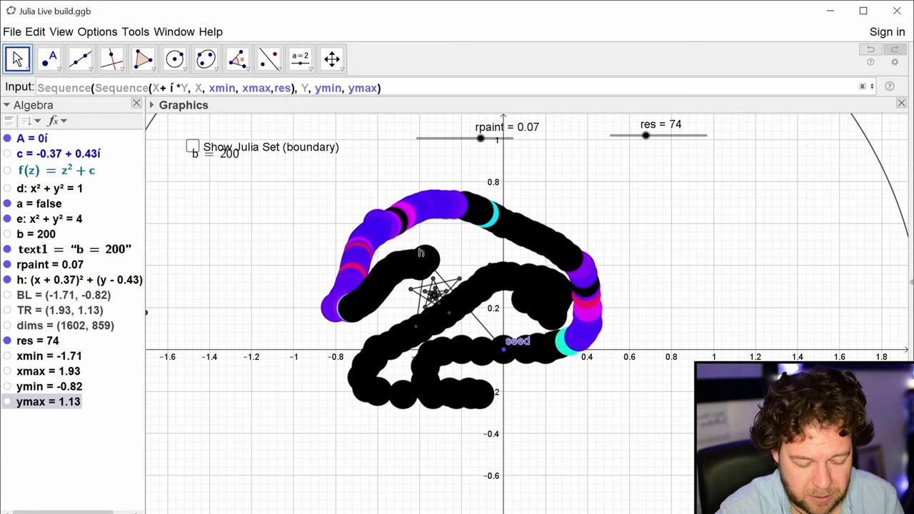
{"action": "type", "text": ","}
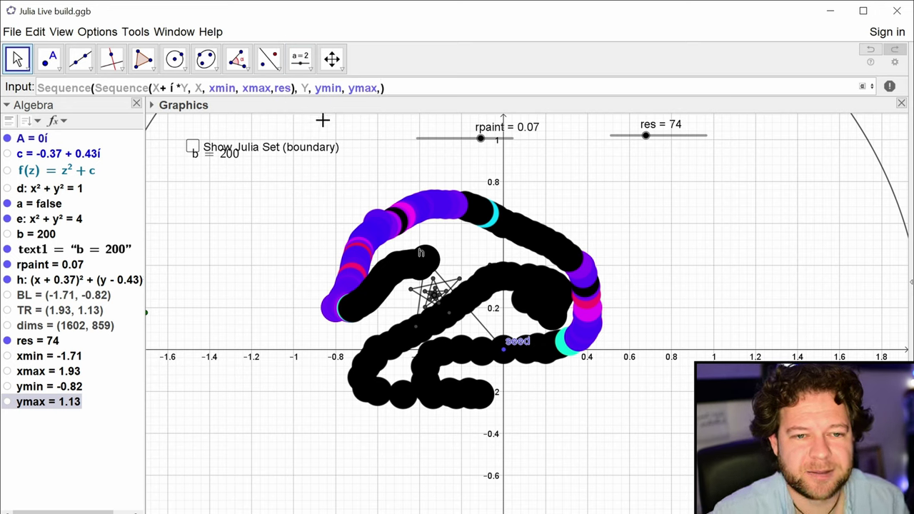
Step: Replace the inner sequence's increment with (xmax-xmin)/res
{"action": "key", "text": "shift+Right"}
{"action": "key", "text": "shift+Right"}
{"action": "key", "text": "shift+Right"}
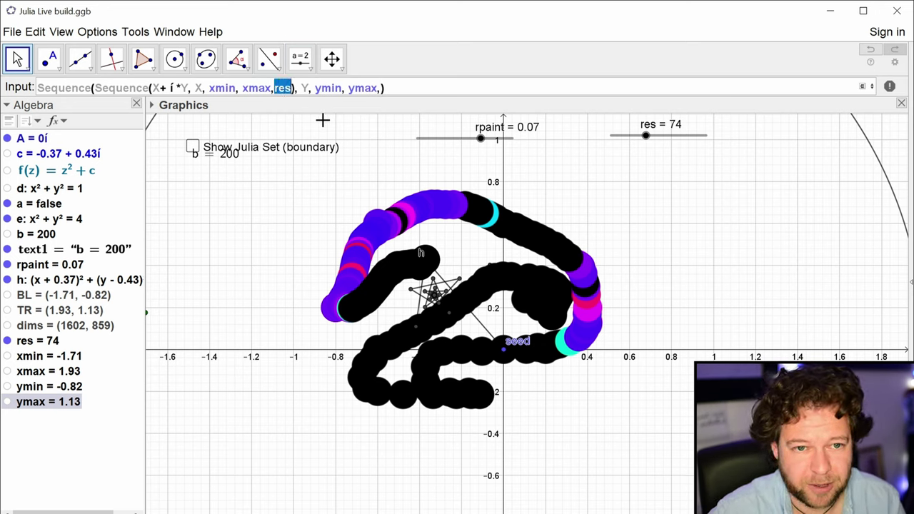
{"action": "type", "text": "("}
{"action": "type", "text": "xmax"}
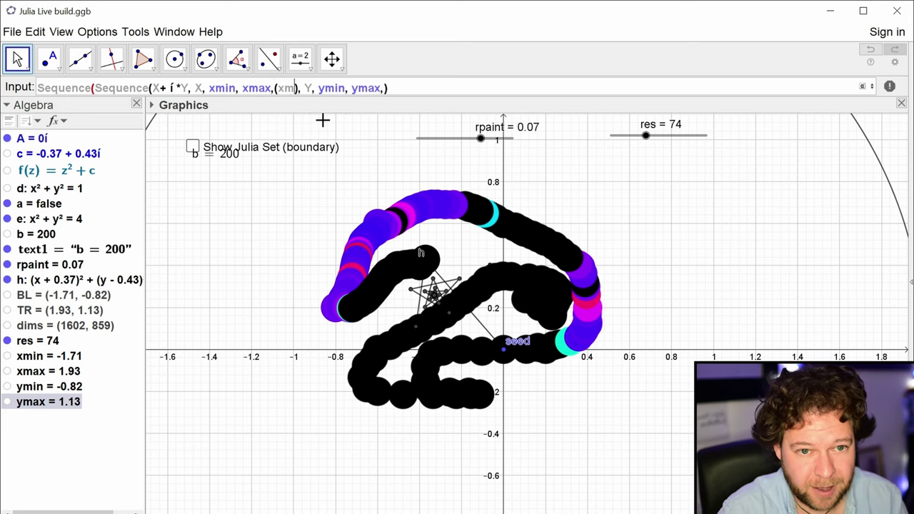
{"action": "type", "text": "-"}
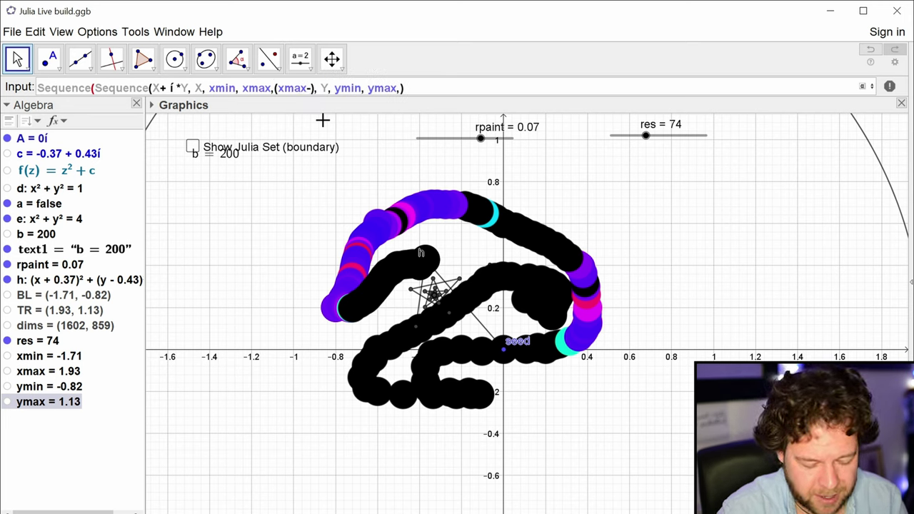
{"action": "type", "text": "xmin)/res"}
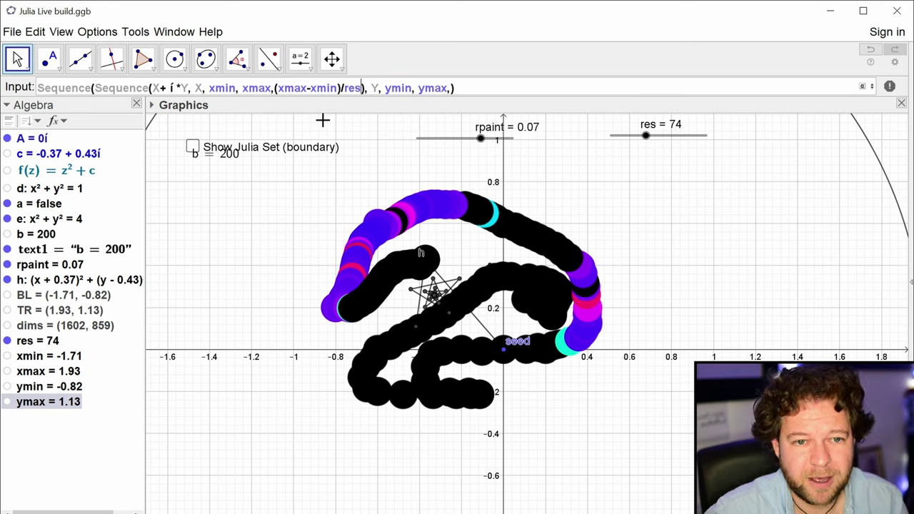
Step: Copy the inner increment (xmax-xmin)/res into the outer sequence as its increment
{"action": "left_click_drag", "start_coordinate": [275, 88], "coordinate": [364, 91]}
{"action": "key", "text": "ctrl+c"}
{"action": "key", "text": "End"}
{"action": "key", "text": "Left"}
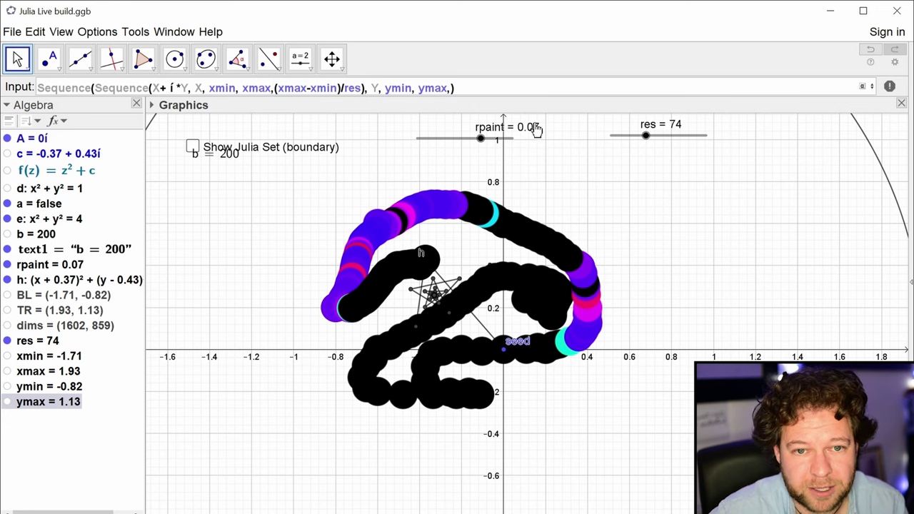
{"action": "key", "text": "ctrl+v"}
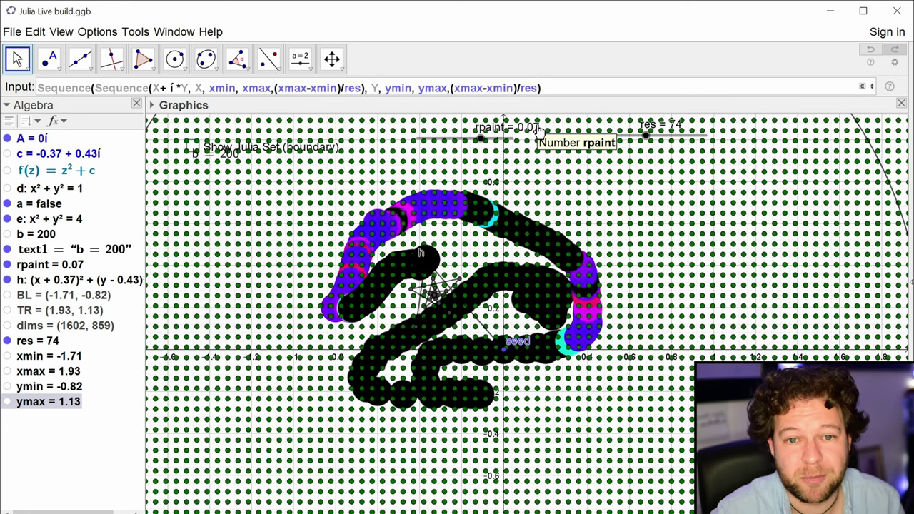
Step: Create the list of complex grid points from the nested sequence and hide its points in the graphics view
{"action": "key", "text": "Return"}
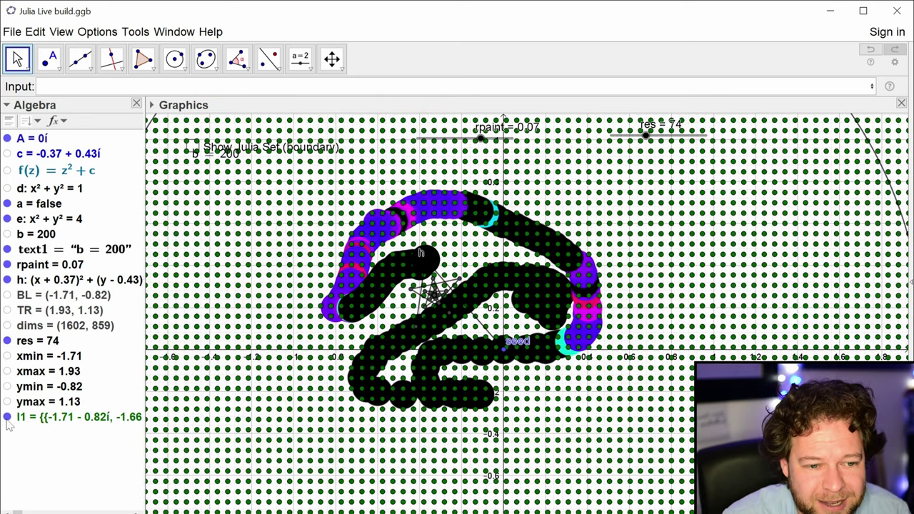
{"action": "left_click", "coordinate": [7, 418]}
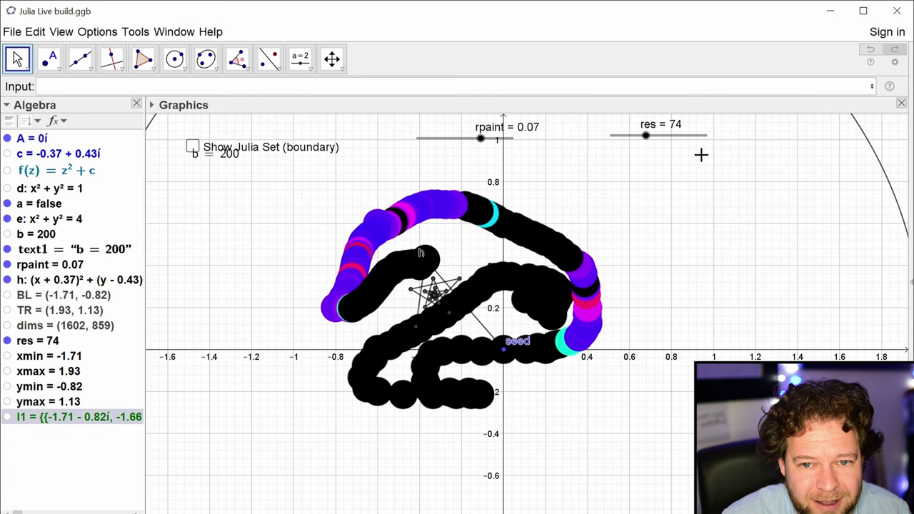
Step: Set res to 75 while showing the grid points of list l1 to check their spacing, and hide the list again
{"action": "left_click_drag", "start_coordinate": [645, 135], "coordinate": [643, 137]}
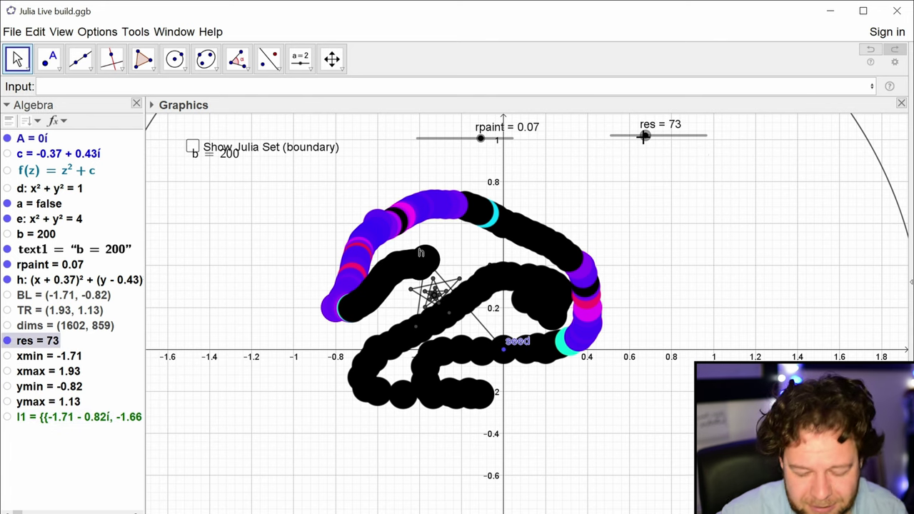
{"action": "left_click", "coordinate": [7, 417]}
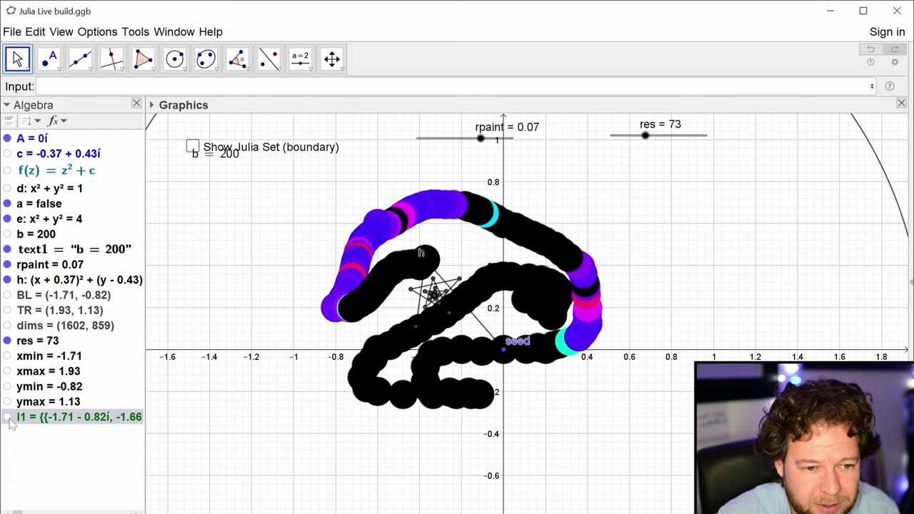
{"action": "left_click_drag", "start_coordinate": [646, 136], "coordinate": [646, 137]}
{"action": "key", "text": "Down"}
{"action": "key", "text": "Down"}
{"action": "key", "text": "Down"}
{"action": "key", "text": "Up"}
{"action": "key", "text": "Up"}
{"action": "key", "text": "Up"}
{"action": "key", "text": "Up"}
{"action": "key", "text": "Up"}
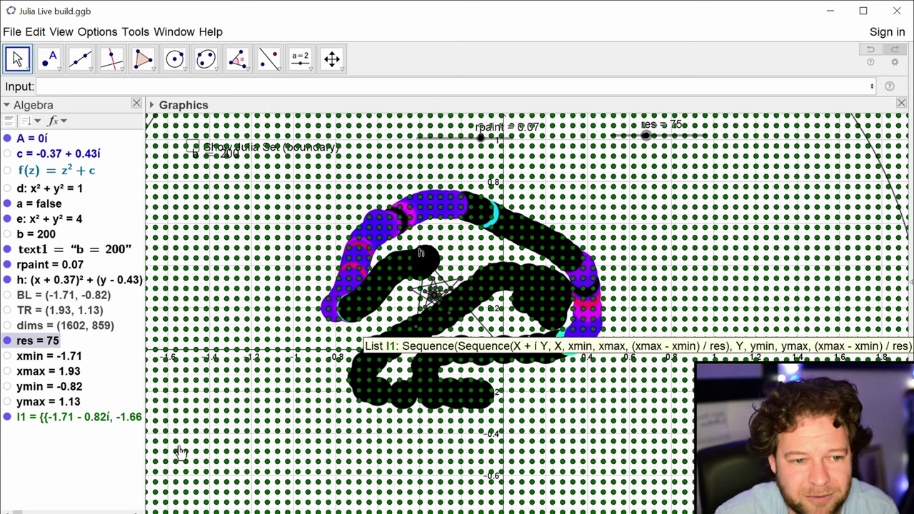
{"action": "left_click", "coordinate": [7, 417]}
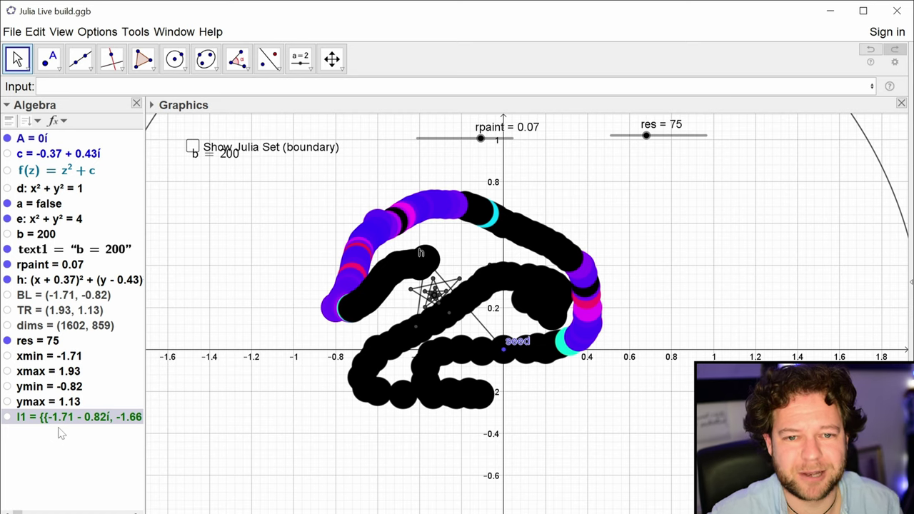
{"action": "left_click", "coordinate": [300, 58]}
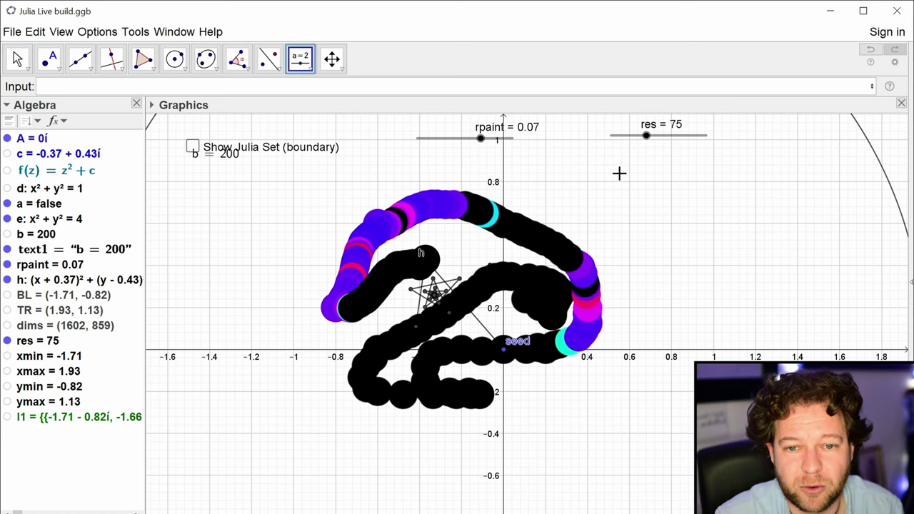
{"action": "left_click", "coordinate": [629, 181]}
{"action": "type", "text": "tt"}
{"action": "left_click_drag", "start_coordinate": [375, 305], "coordinate": [329, 304]}
{"action": "type", "text": "0"}
{"action": "key", "text": "Tab"}
{"action": "key", "text": "BackSpace"}
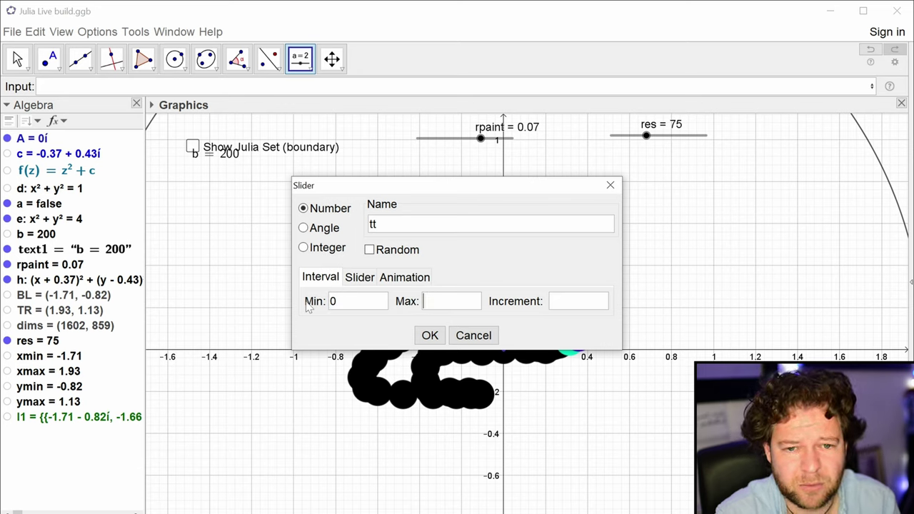
{"action": "key", "text": "Escape"}
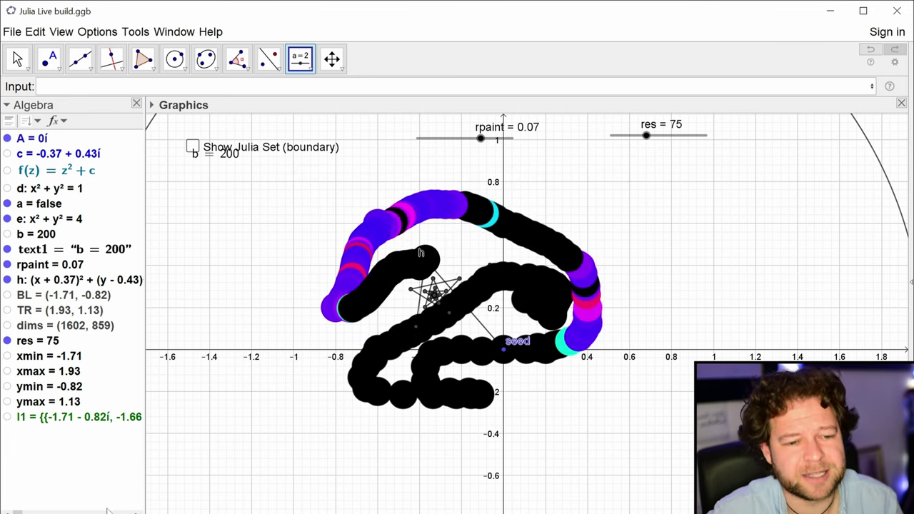
Step: Review the definition of list l1 and look up the Flatten command
{"action": "double_click", "coordinate": [71, 424]}
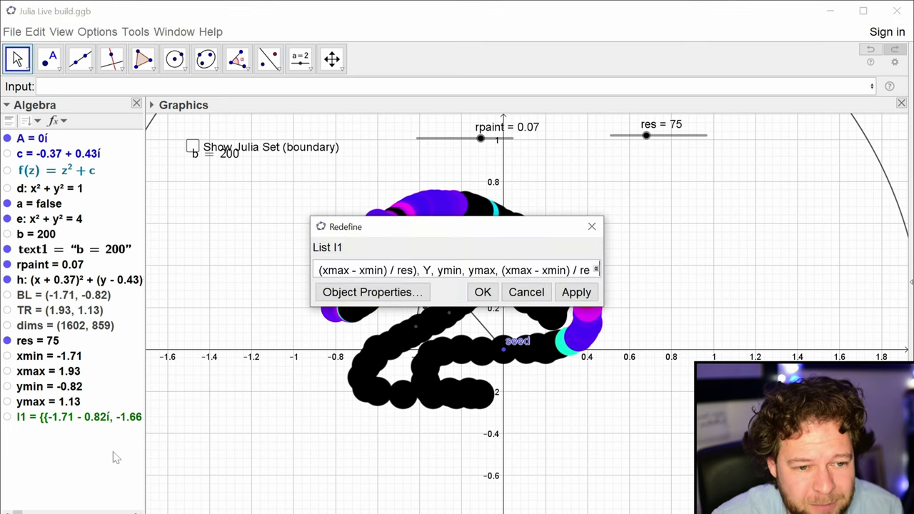
{"action": "key", "text": "Escape"}
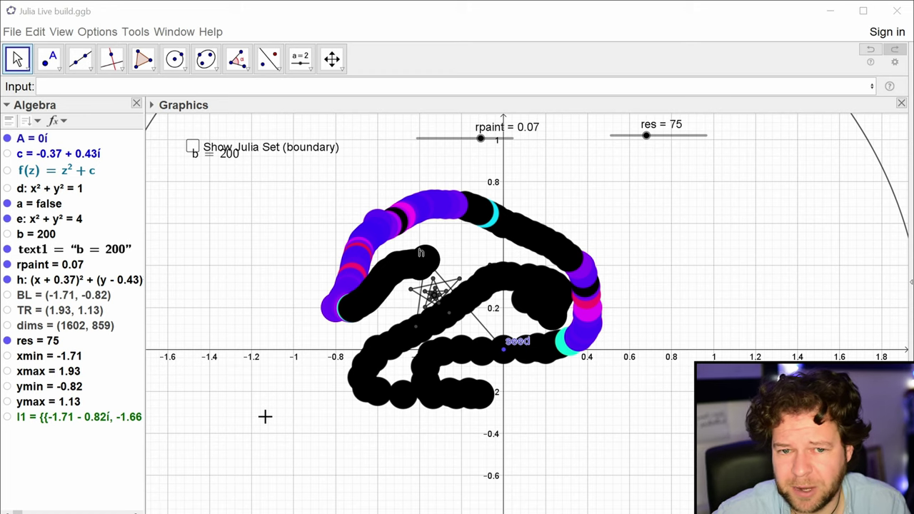
{"action": "left_click", "coordinate": [104, 421]}
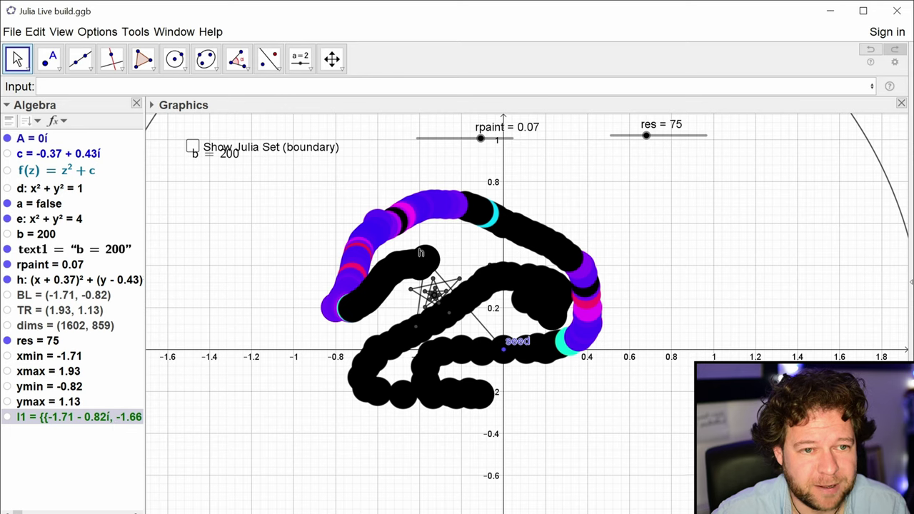
{"action": "type", "text": "flatt"}
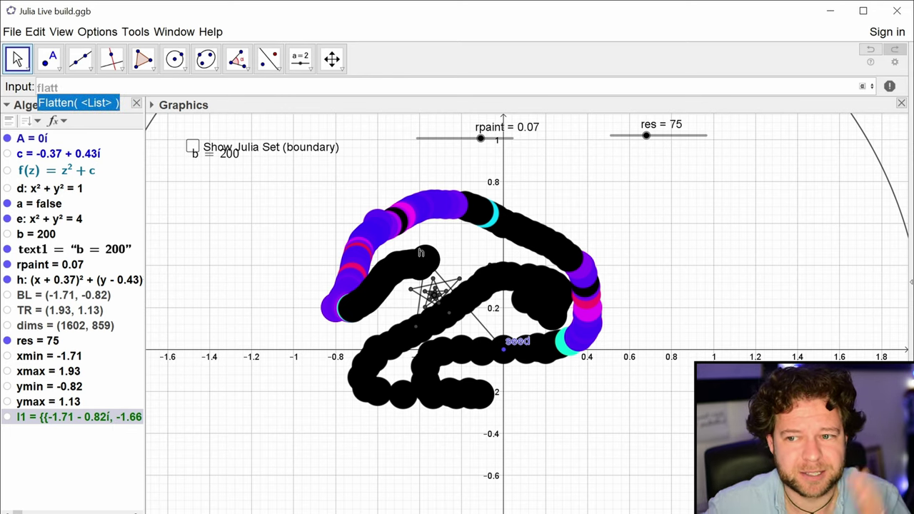
{"action": "key", "text": "Escape"}
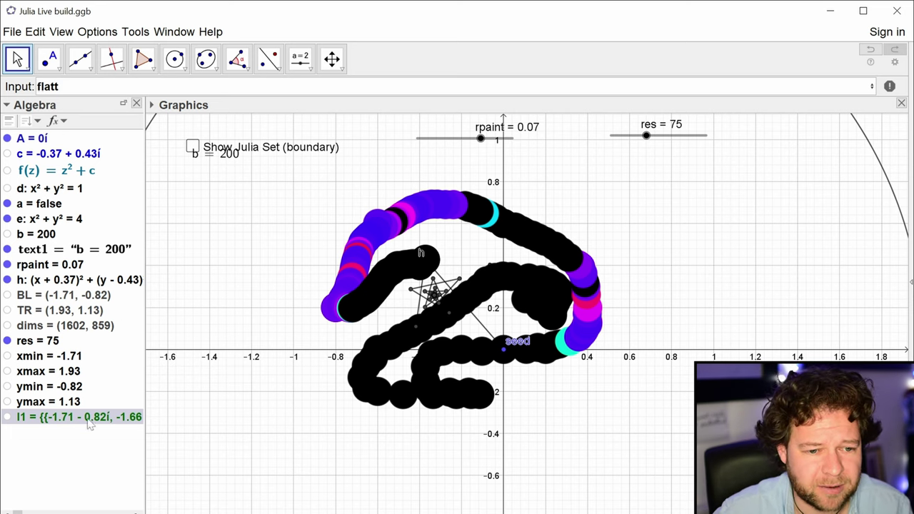
Step: Redefine list l1 by wrapping its whole nested sequence in flatten( )
{"action": "double_click", "coordinate": [89, 420]}
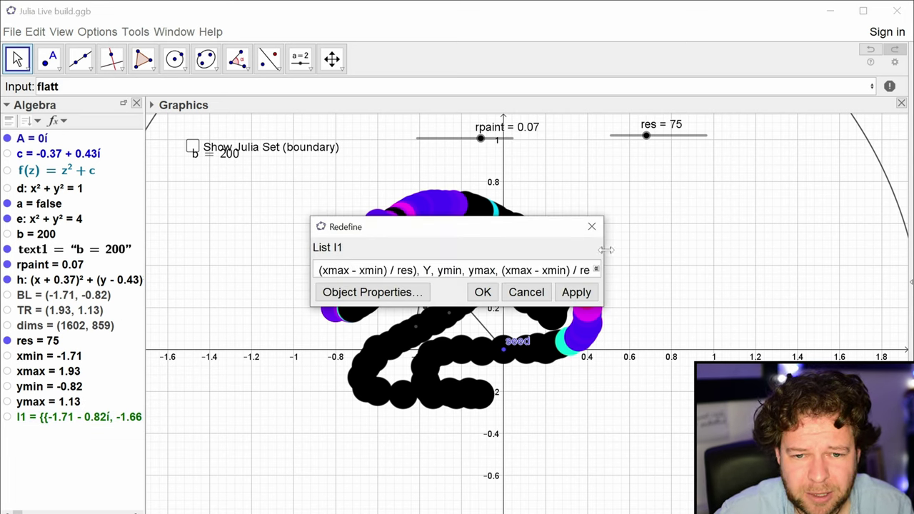
{"action": "left_click_drag", "start_coordinate": [605, 250], "coordinate": [866, 250]}
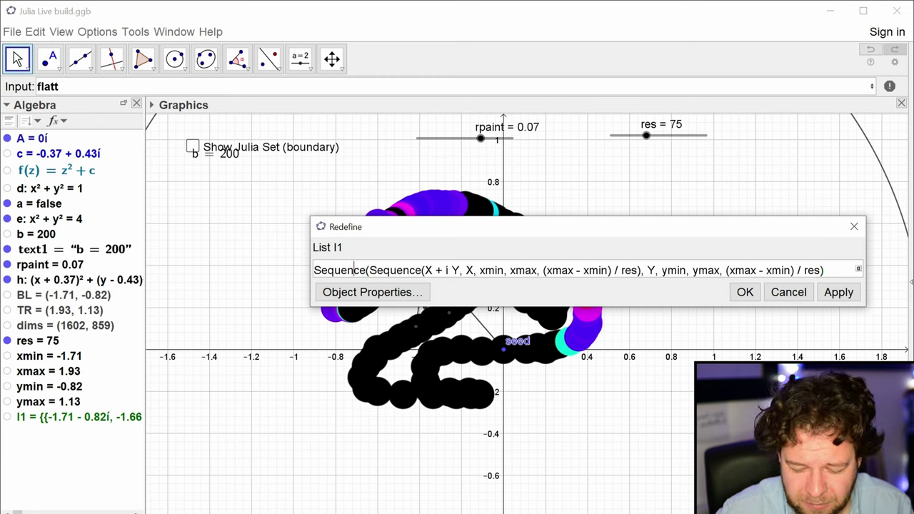
{"action": "left_click", "coordinate": [314, 270]}
{"action": "type", "text": "flatten("}
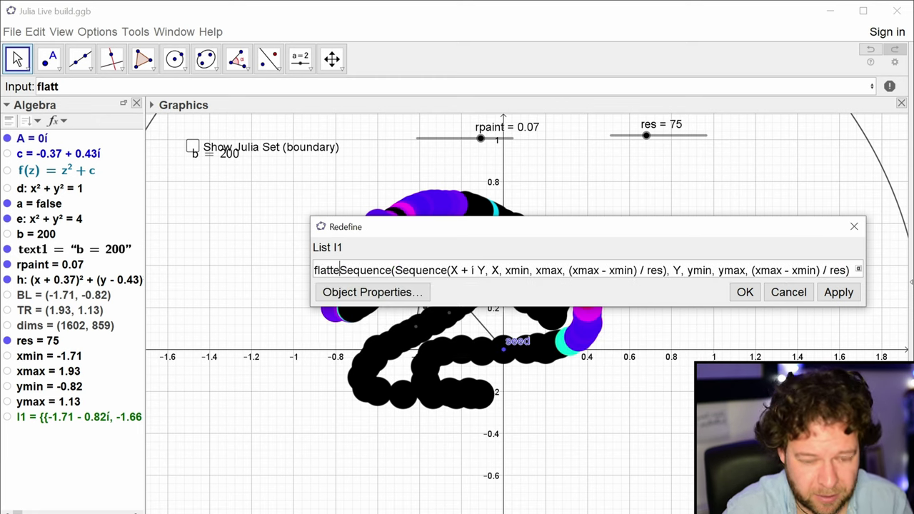
{"action": "key", "text": "End"}
{"action": "type", "text": ")"}
{"action": "key", "text": "Return"}
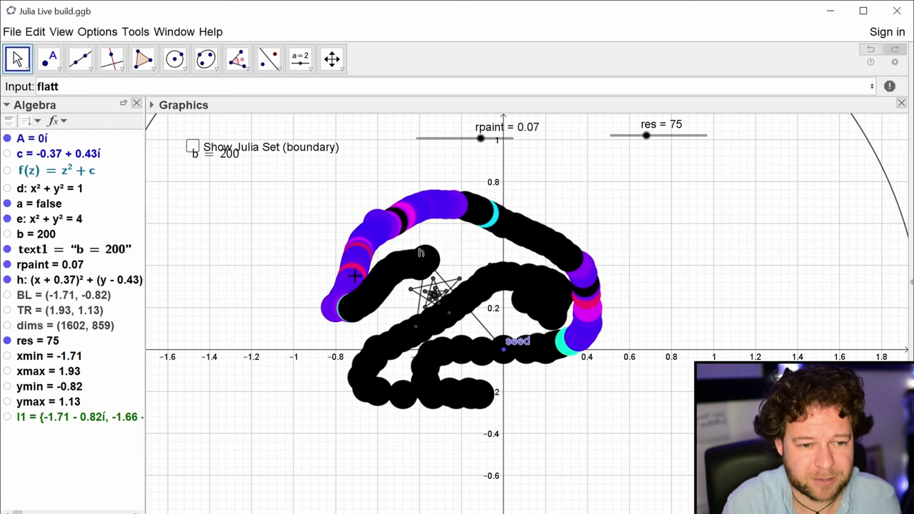
Step: Replace the leftover input text with a Length command that counts the elements of list l1
{"action": "double_click", "coordinate": [47, 86]}
{"action": "key", "text": "BackSpace"}
{"action": "type", "text": "length"}
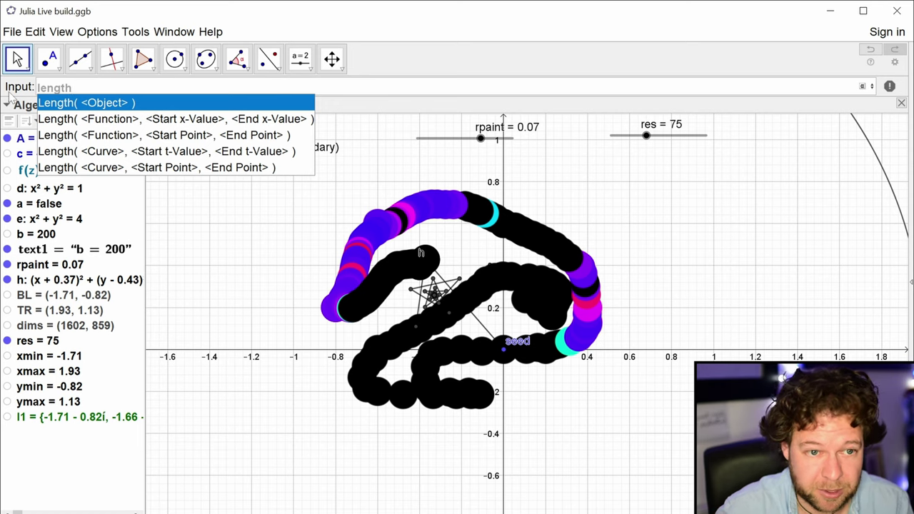
{"action": "key", "text": "Return"}
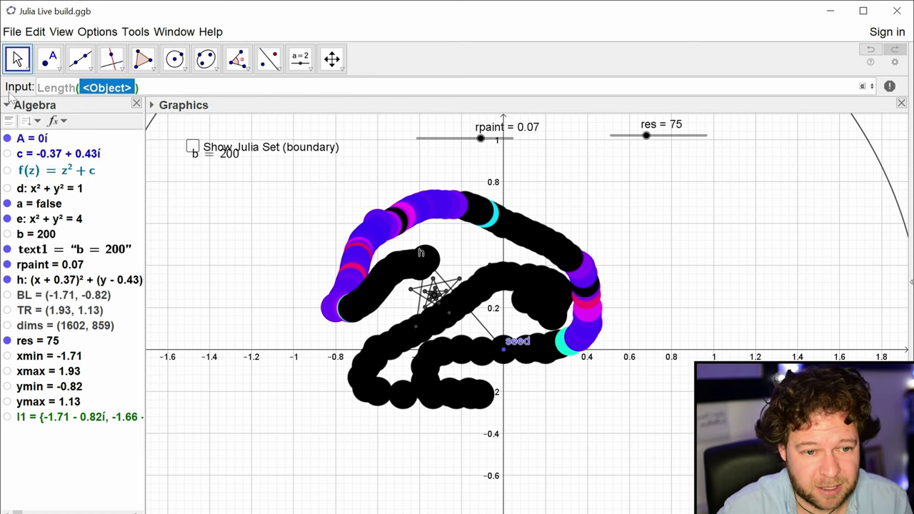
{"action": "type", "text": "i"}
{"action": "key", "text": "Return"}
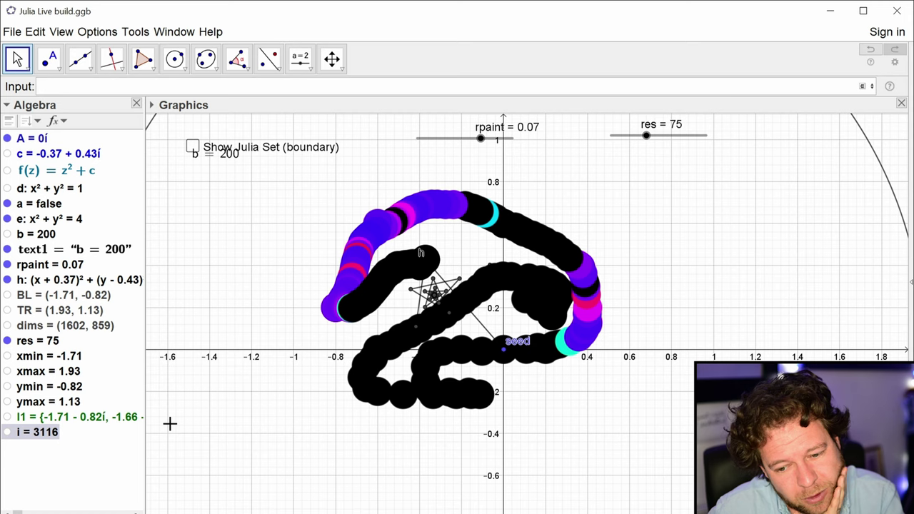
Step: Create a number slider named index with minimum 1 and maximum 3116 below the existing sliders
{"action": "left_click", "coordinate": [300, 59]}
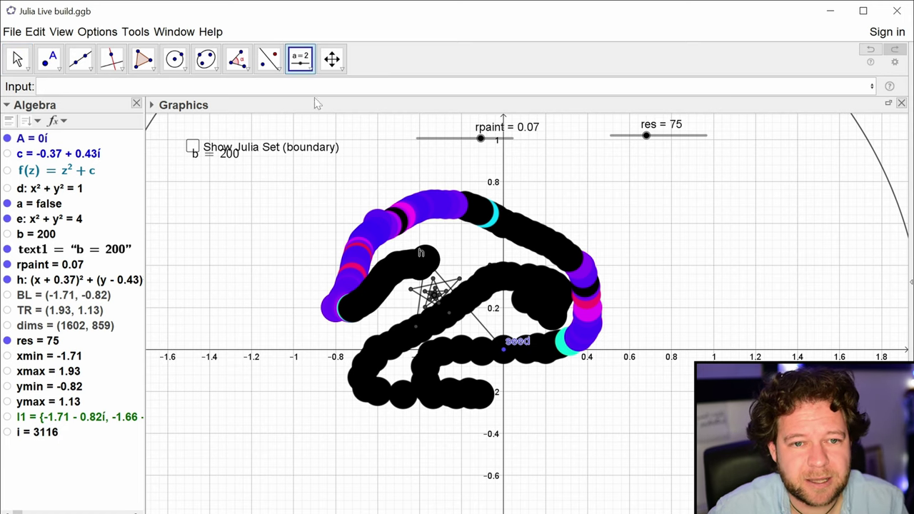
{"action": "left_click", "coordinate": [524, 168]}
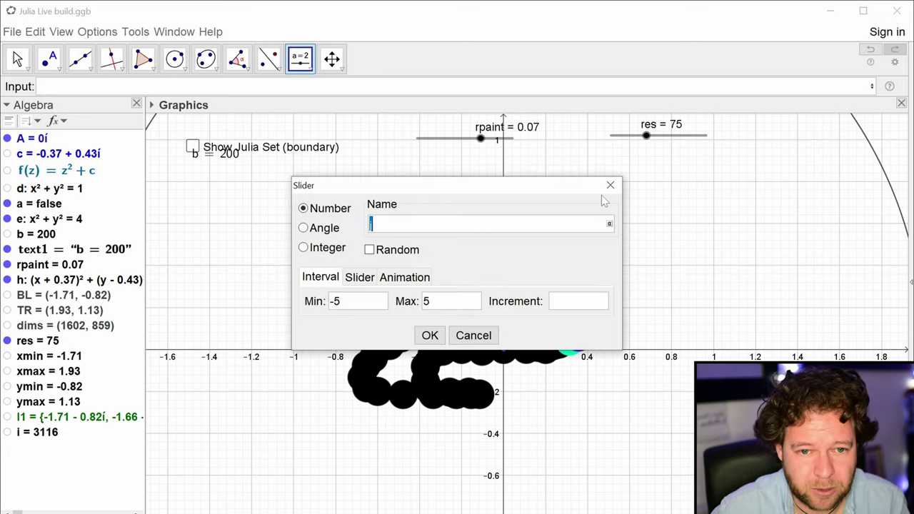
{"action": "type", "text": "index"}
{"action": "left_click_drag", "start_coordinate": [346, 301], "coordinate": [307, 310]}
{"action": "type", "text": "1"}
{"action": "key", "text": "Tab"}
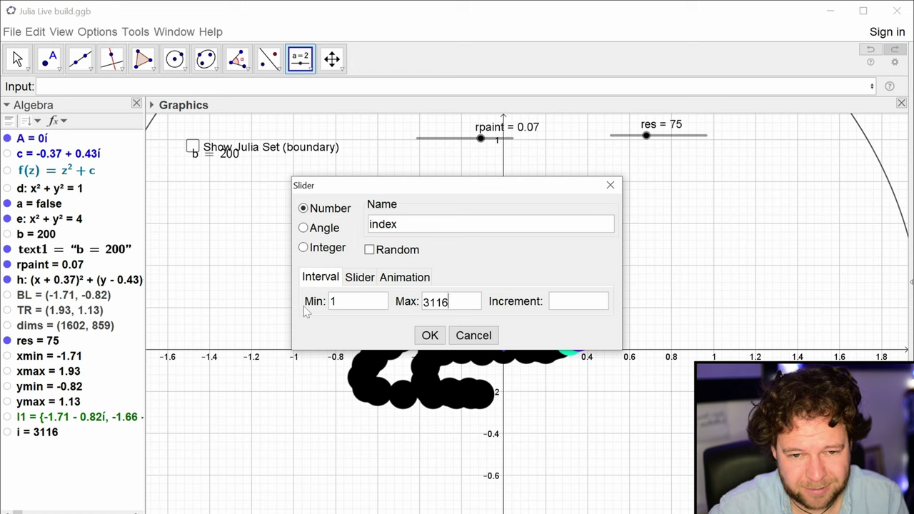
{"action": "left_click", "coordinate": [428, 337]}
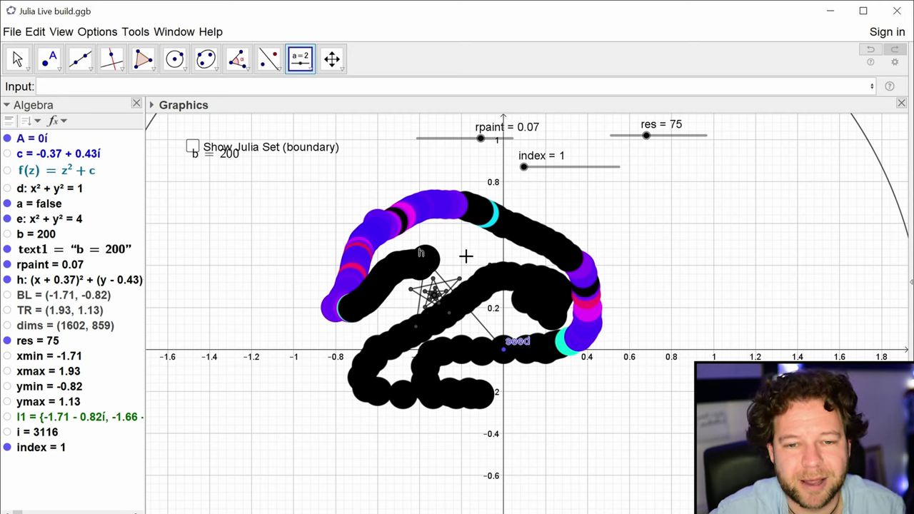
Step: Set the index slider to 250 and paint further by hand, moving brush circle h to about -0.49 + 0.23í
{"action": "left_click_drag", "start_coordinate": [529, 167], "coordinate": [535, 186]}
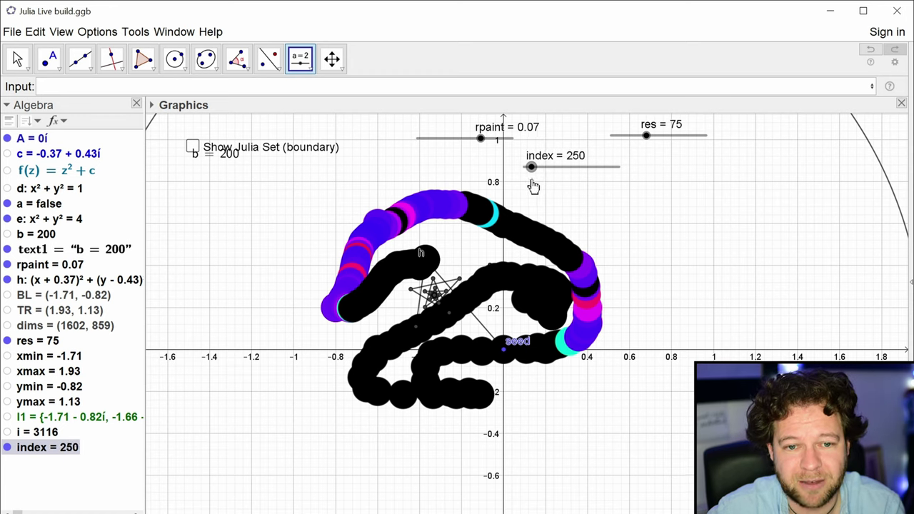
{"action": "left_click", "coordinate": [457, 262]}
{"action": "key", "text": "Escape"}
{"action": "key", "text": "Escape"}
{"action": "mouse_move", "coordinate": [431, 269]}
{"action": "left_mouse_down"}
{"action": "mouse_move", "coordinate": [455, 268]}
{"action": "mouse_move", "coordinate": [460, 285]}
{"action": "mouse_move", "coordinate": [440, 265]}
{"action": "mouse_move", "coordinate": [496, 245]}
{"action": "mouse_move", "coordinate": [589, 245]}
{"action": "mouse_move", "coordinate": [602, 267]}
{"action": "mouse_move", "coordinate": [559, 266]}
{"action": "mouse_move", "coordinate": [508, 247]}
{"action": "mouse_move", "coordinate": [451, 265]}
{"action": "mouse_move", "coordinate": [396, 295]}
{"action": "left_mouse_up"}
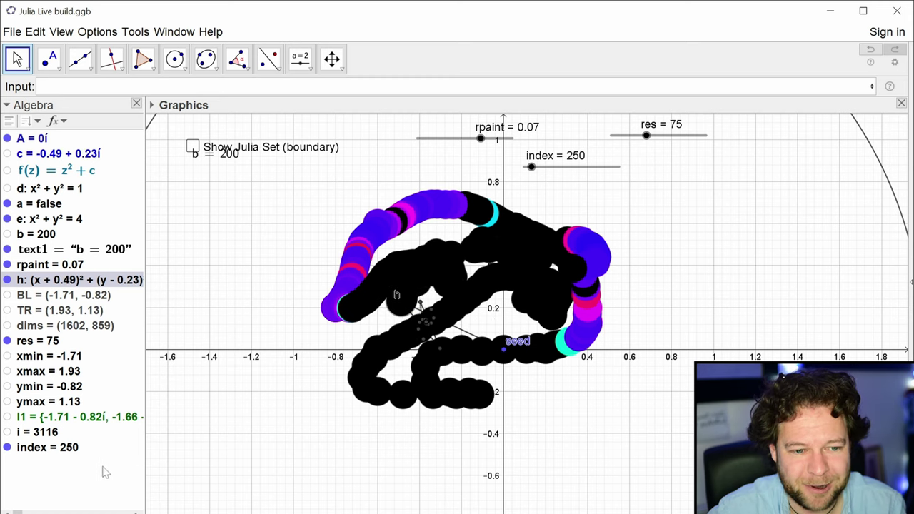
Step: Lower the res slider to 37 and select list l1
{"action": "left_click_drag", "start_coordinate": [647, 135], "coordinate": [628, 139]}
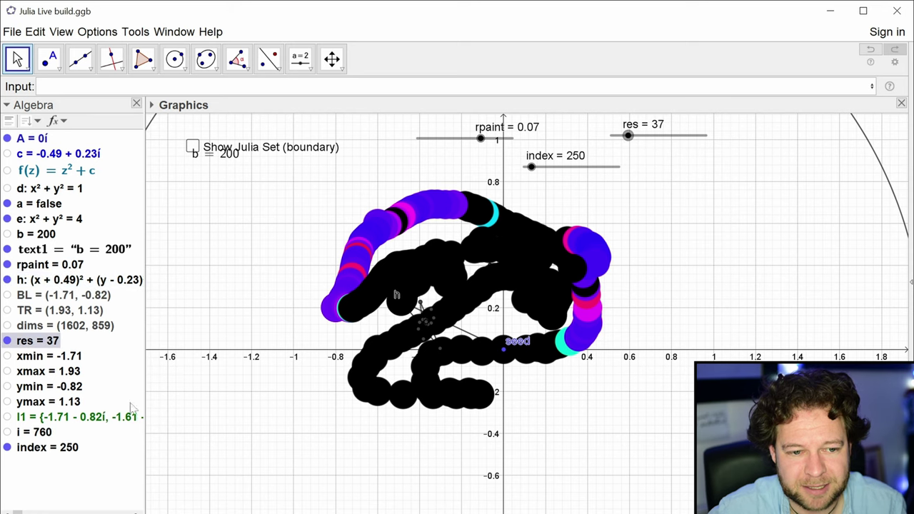
{"action": "left_click", "coordinate": [22, 417]}
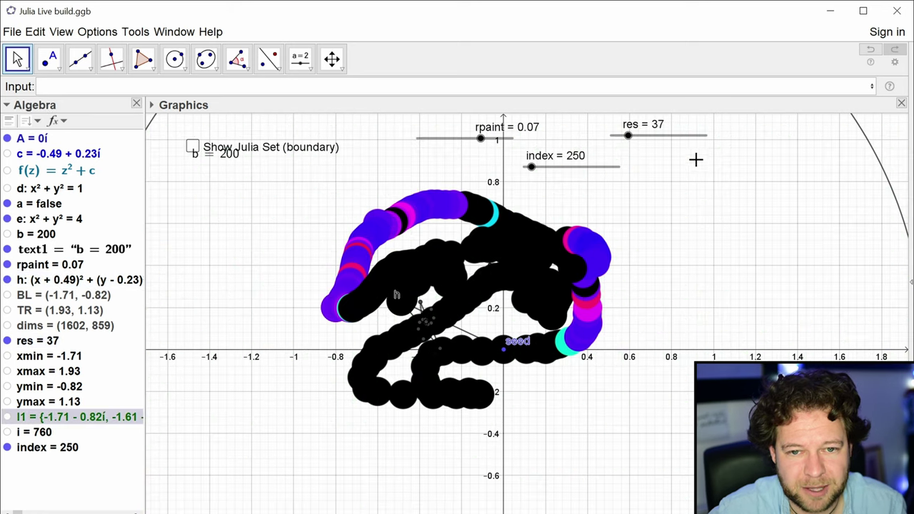
Step: Give the index slider the On Update script setvalue(c,element(l1,index)) and close its properties
{"action": "right_click", "coordinate": [532, 167]}
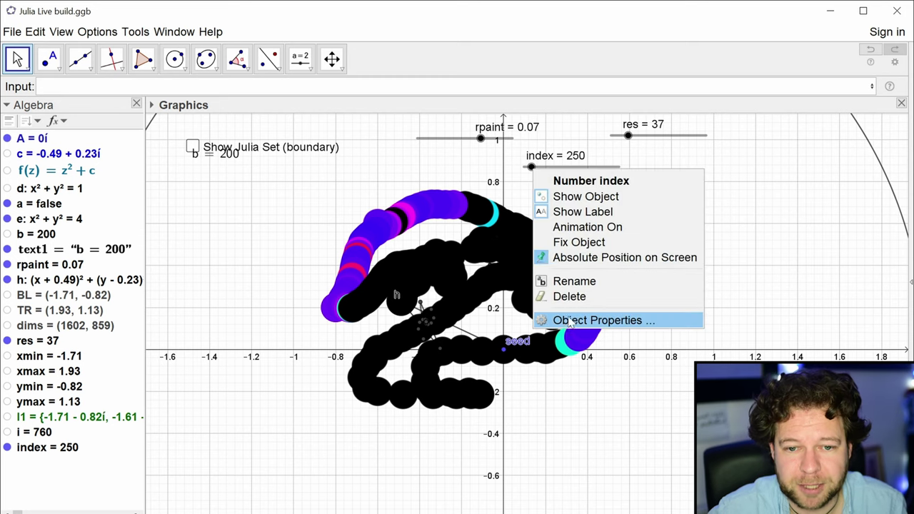
{"action": "left_click", "coordinate": [571, 321]}
{"action": "left_click", "coordinate": [550, 70]}
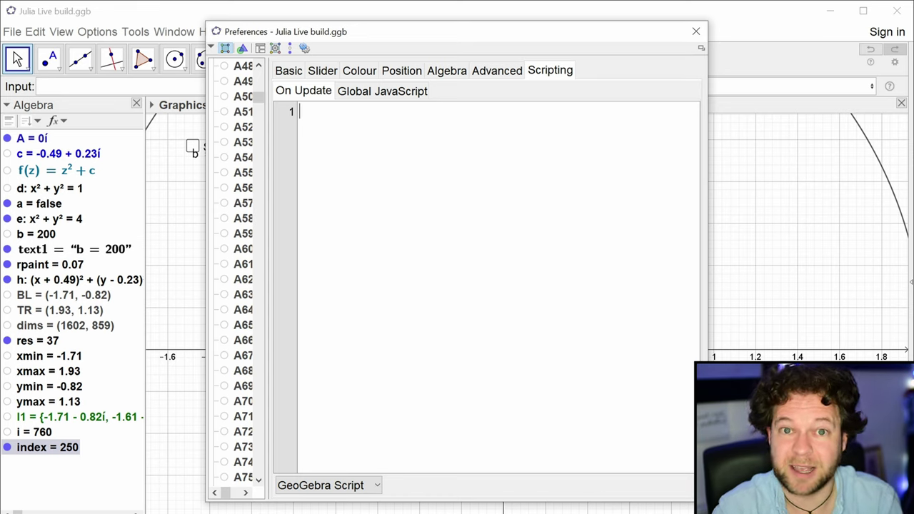
{"action": "type", "text": "setvaleu"}
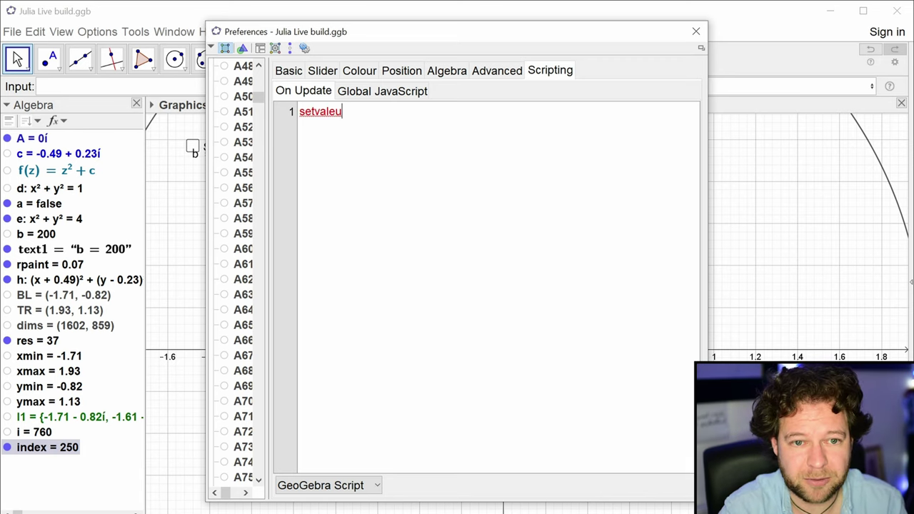
{"action": "key", "text": "BackSpace"}
{"action": "key", "text": "BackSpace"}
{"action": "type", "text": "ue(c,"}
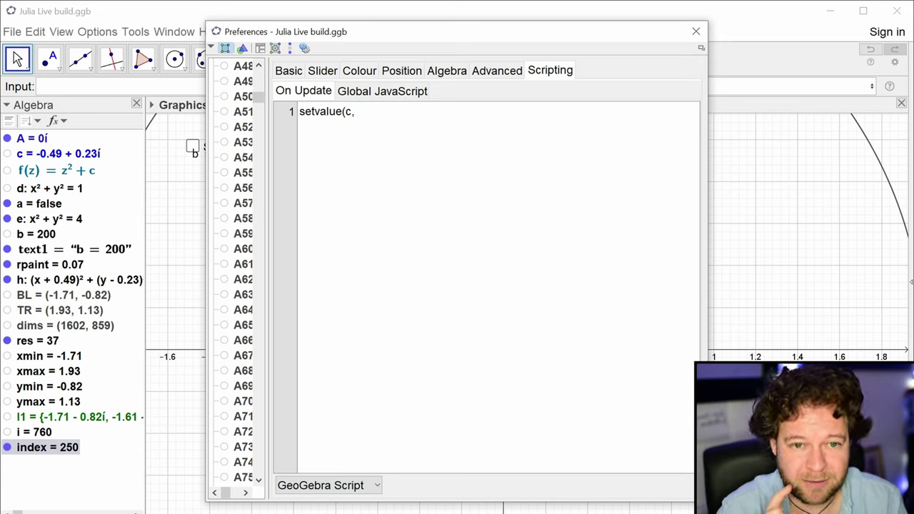
{"action": "type", "text": "element("}
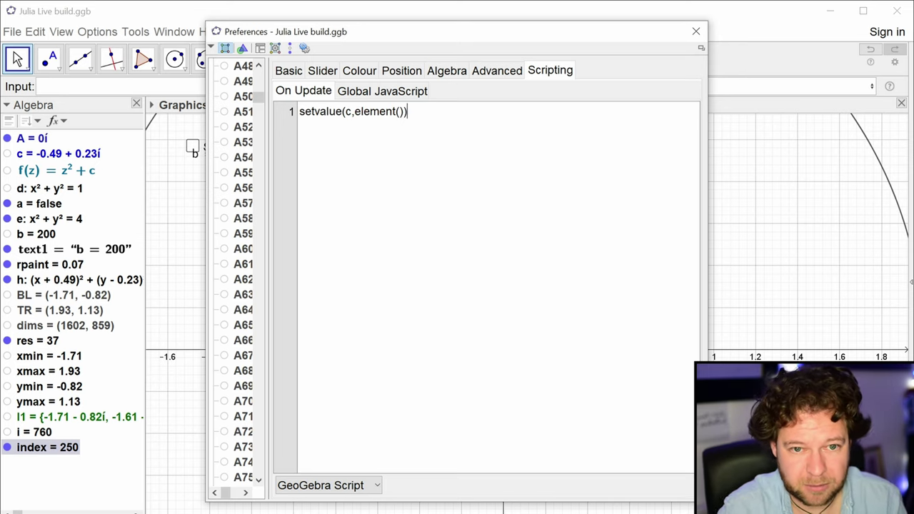
{"action": "type", "text": "l1,"}
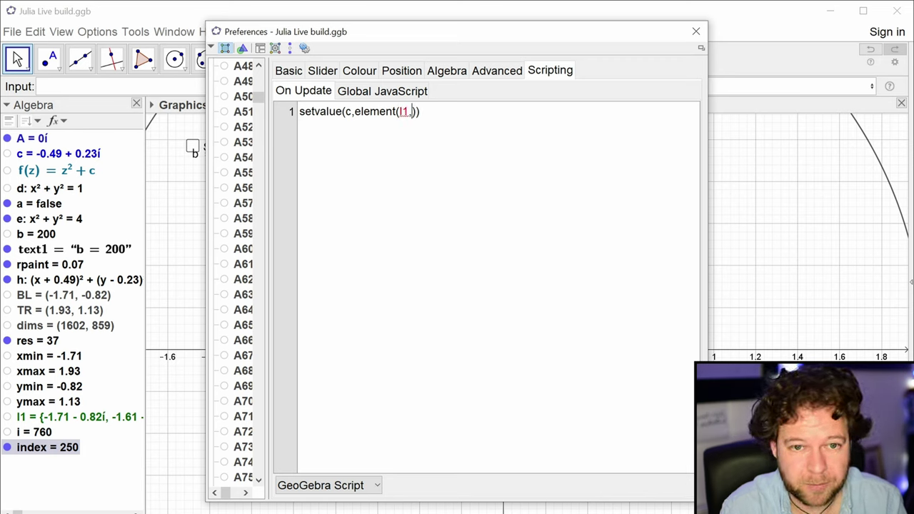
{"action": "type", "text": "index"}
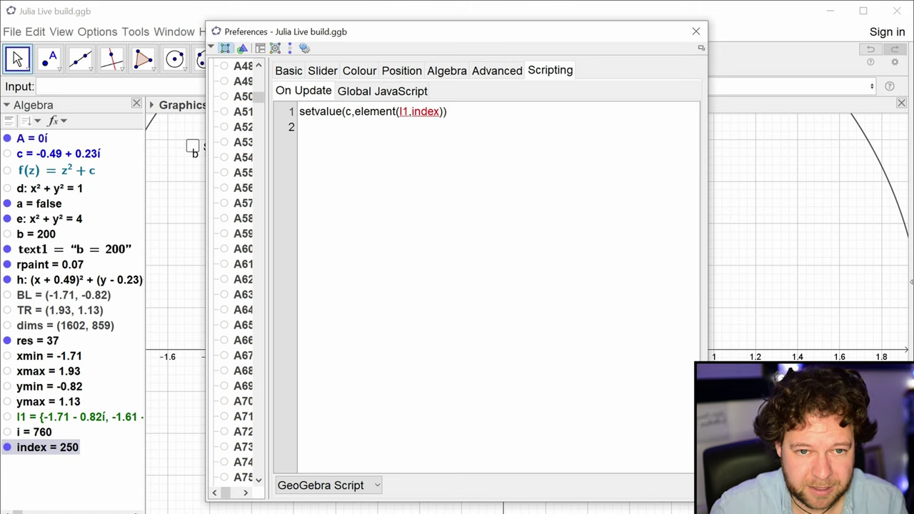
{"action": "left_click", "coordinate": [696, 32]}
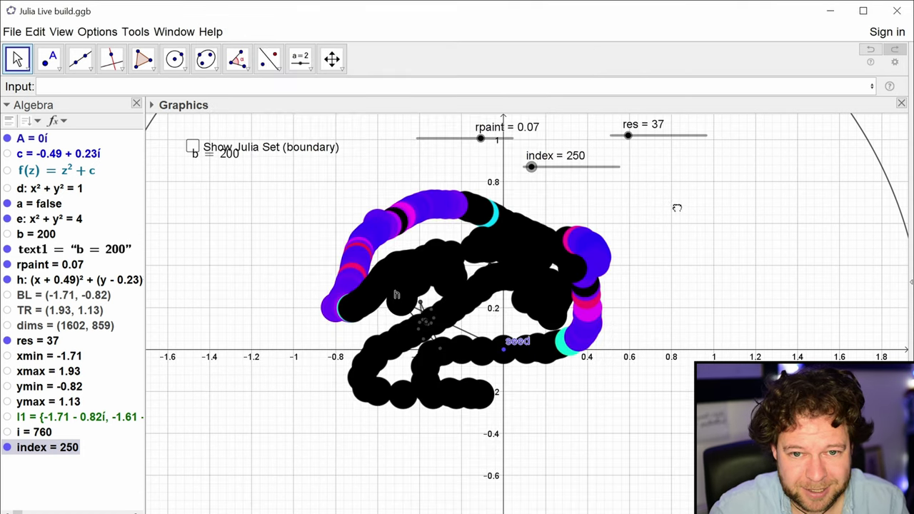
Step: Test the index slider's update script by stepping index back and forth from 250 and on to 266, so c moves along its grid row
{"action": "left_click", "coordinate": [530, 172]}
{"action": "key", "text": "Right"}
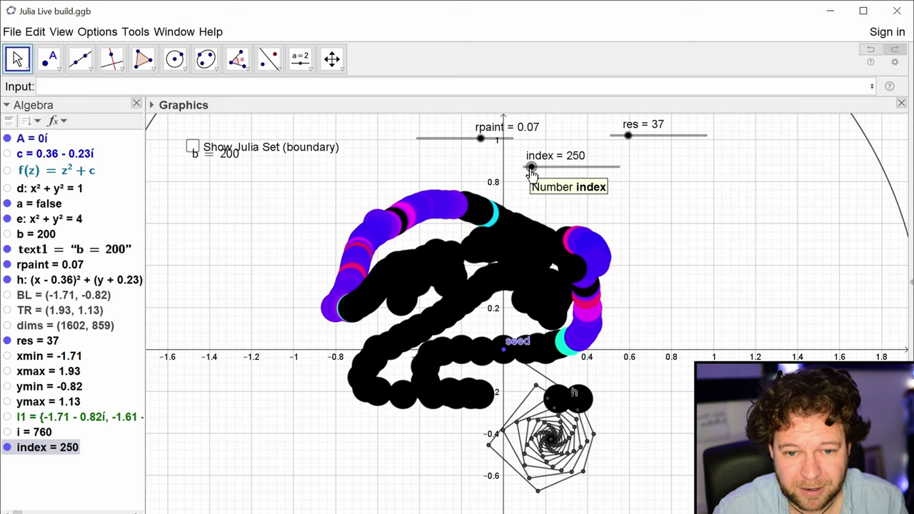
{"action": "key", "text": "Right"}
{"action": "key", "text": "Right"}
{"action": "key", "text": "Right"}
{"action": "key", "text": "Right"}
{"action": "key", "text": "Right"}
{"action": "key", "text": "Right"}
{"action": "key", "text": "Right"}
{"action": "key", "text": "Right"}
{"action": "key", "text": "Left"}
{"action": "key", "text": "Left"}
{"action": "key", "text": "Left"}
{"action": "key", "text": "Left"}
{"action": "key", "text": "Left"}
{"action": "key", "text": "Right"}
{"action": "key", "text": "Right"}
{"action": "key", "text": "Right"}
{"action": "key", "text": "Right"}
{"action": "key", "text": "Right"}
{"action": "key", "text": "Right"}
{"action": "key", "text": "Right"}
{"action": "key", "text": "Right"}
{"action": "key", "text": "Right"}
{"action": "key", "text": "Right"}
{"action": "key", "text": "Right"}
{"action": "key", "text": "Right"}
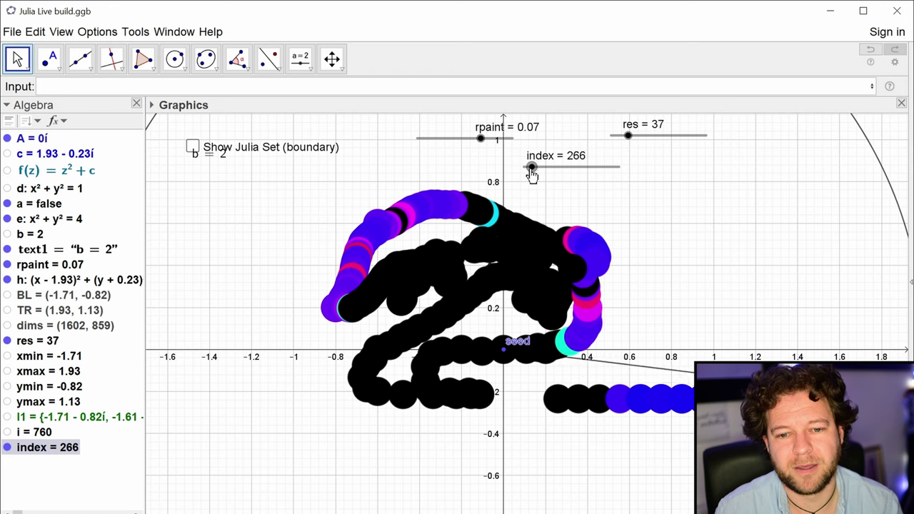
Step: Advance the index slider one value at a time to 630 so the tracing circle around c paints further rows of the grid
{"action": "key", "text": "Right"}
{"action": "key", "text": "Right"}
{"action": "key", "text": "Right"}
{"action": "key", "text": "Right"}
{"action": "key", "text": "Right"}
{"action": "key", "text": "Right"}
{"action": "key", "text": "Right"}
{"action": "key", "text": "Right"}
{"action": "key", "text": "Right"}
{"action": "key", "text": "Right"}
{"action": "key", "text": "Right"}
{"action": "key", "text": "Right"}
{"action": "key", "text": "Right"}
{"action": "key", "text": "Right"}
{"action": "key", "text": "Right"}
{"action": "key", "text": "Right"}
{"action": "key", "text": "Right"}
{"action": "key", "text": "Right"}
{"action": "key", "text": "Right"}
{"action": "key", "text": "Right"}
{"action": "key", "text": "Right"}
{"action": "key", "text": "Right"}
{"action": "key", "text": "Right"}
{"action": "key", "text": "Right"}
{"action": "key", "text": "Right"}
{"action": "key", "text": "Right"}
{"action": "key", "text": "Right"}
{"action": "key", "text": "Right"}
{"action": "key", "text": "Right"}
{"action": "key", "text": "Right"}
{"action": "key", "text": "Right"}
{"action": "key", "text": "Right"}
{"action": "key", "text": "Right"}
{"action": "key", "text": "Right"}
{"action": "key", "text": "Right"}
{"action": "key", "text": "Right"}
{"action": "key", "text": "Right"}
{"action": "key", "text": "Right"}
{"action": "key", "text": "Right"}
{"action": "key", "text": "Right"}
{"action": "key", "text": "Right"}
{"action": "key", "text": "Right"}
{"action": "key", "text": "Right"}
{"action": "key", "text": "Right"}
{"action": "key", "text": "Right"}
{"action": "key", "text": "Right"}
{"action": "key", "text": "Right"}
{"action": "key", "text": "Right"}
{"action": "key", "text": "Right"}
{"action": "key", "text": "Right"}
{"action": "key", "text": "Right"}
{"action": "key", "text": "Right"}
{"action": "key", "text": "Right"}
{"action": "key", "text": "Right"}
{"action": "key", "text": "Right"}
{"action": "key", "text": "Right"}
{"action": "key", "text": "Right"}
{"action": "key", "text": "Right"}
{"action": "key", "text": "Right"}
{"action": "key", "text": "Right"}
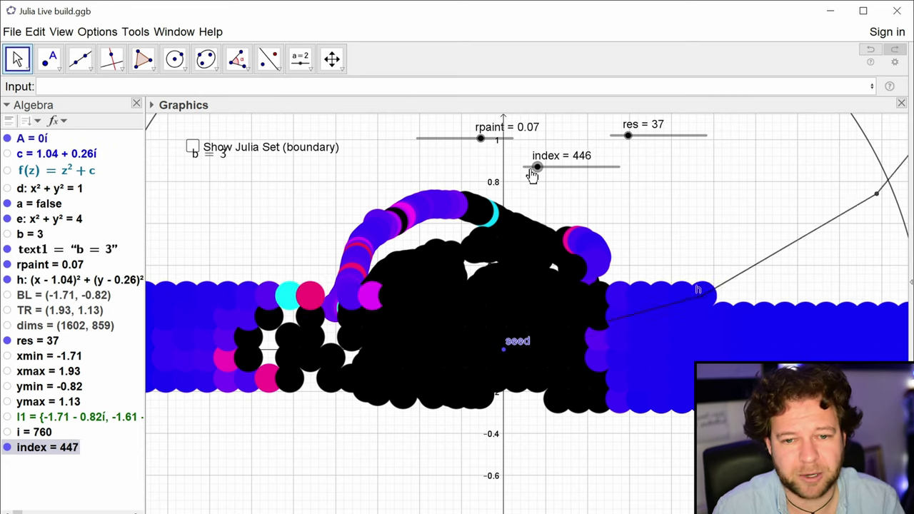
{"action": "key", "text": "Right"}
{"action": "key", "text": "Right"}
{"action": "key", "text": "Right"}
{"action": "key", "text": "Right"}
{"action": "key", "text": "Right"}
{"action": "key", "text": "Right"}
{"action": "key", "text": "Right"}
{"action": "key", "text": "Right"}
{"action": "key", "text": "Right"}
{"action": "key", "text": "Right"}
{"action": "key", "text": "Right"}
{"action": "key", "text": "Right"}
{"action": "key", "text": "Right"}
{"action": "key", "text": "Right"}
{"action": "key", "text": "Right"}
{"action": "key", "text": "Right"}
{"action": "key", "text": "Right"}
{"action": "key", "text": "Right"}
{"action": "key", "text": "Right"}
{"action": "key", "text": "Right"}
{"action": "key", "text": "Right"}
{"action": "key", "text": "Right"}
{"action": "key", "text": "Right"}
{"action": "key", "text": "Right"}
{"action": "key", "text": "Right"}
{"action": "key", "text": "Right"}
{"action": "key", "text": "Right"}
{"action": "key", "text": "Right"}
{"action": "key", "text": "Right"}
{"action": "key", "text": "Right"}
{"action": "key", "text": "Right"}
{"action": "key", "text": "Right"}
{"action": "key", "text": "Right"}
{"action": "key", "text": "Right"}
{"action": "key", "text": "Right"}
{"action": "key", "text": "Right"}
{"action": "key", "text": "Right"}
{"action": "key", "text": "Right"}
{"action": "key", "text": "Right"}
{"action": "key", "text": "Right"}
{"action": "key", "text": "Right"}
{"action": "key", "text": "Right"}
{"action": "key", "text": "Right"}
{"action": "key", "text": "Right"}
{"action": "key", "text": "Right"}
{"action": "key", "text": "Right"}
{"action": "key", "text": "Right"}
{"action": "key", "text": "Right"}
{"action": "key", "text": "Right"}
{"action": "key", "text": "Right"}
{"action": "key", "text": "Right"}
{"action": "key", "text": "Right"}
{"action": "key", "text": "Right"}
{"action": "key", "text": "Right"}
{"action": "key", "text": "Right"}
{"action": "key", "text": "Right"}
{"action": "key", "text": "Right"}
{"action": "key", "text": "Right"}
{"action": "key", "text": "Right"}
{"action": "key", "text": "Right"}
{"action": "key", "text": "Right"}
{"action": "key", "text": "Right"}
{"action": "key", "text": "Right"}
{"action": "key", "text": "Right"}
{"action": "key", "text": "Right"}
{"action": "key", "text": "Right"}
{"action": "key", "text": "Right"}
{"action": "key", "text": "Right"}
{"action": "key", "text": "Right"}
{"action": "key", "text": "Right"}
{"action": "key", "text": "Right"}
{"action": "key", "text": "Right"}
{"action": "key", "text": "Right"}
{"action": "key", "text": "Right"}
{"action": "key", "text": "Right"}
{"action": "key", "text": "Right"}
{"action": "key", "text": "Right"}
{"action": "key", "text": "Right"}
{"action": "key", "text": "Left"}
{"action": "key", "text": "Left"}
{"action": "key", "text": "Left"}
{"action": "key", "text": "Left"}
{"action": "key", "text": "Left"}
{"action": "key", "text": "Left"}
{"action": "key", "text": "Left"}
{"action": "key", "text": "Left"}
{"action": "key", "text": "Left"}
{"action": "key", "text": "Left"}
{"action": "key", "text": "Left"}
{"action": "key", "text": "Left"}
{"action": "key", "text": "Left"}
{"action": "key", "text": "Left"}
{"action": "key", "text": "Left"}
{"action": "key", "text": "Left"}
{"action": "key", "text": "Left"}
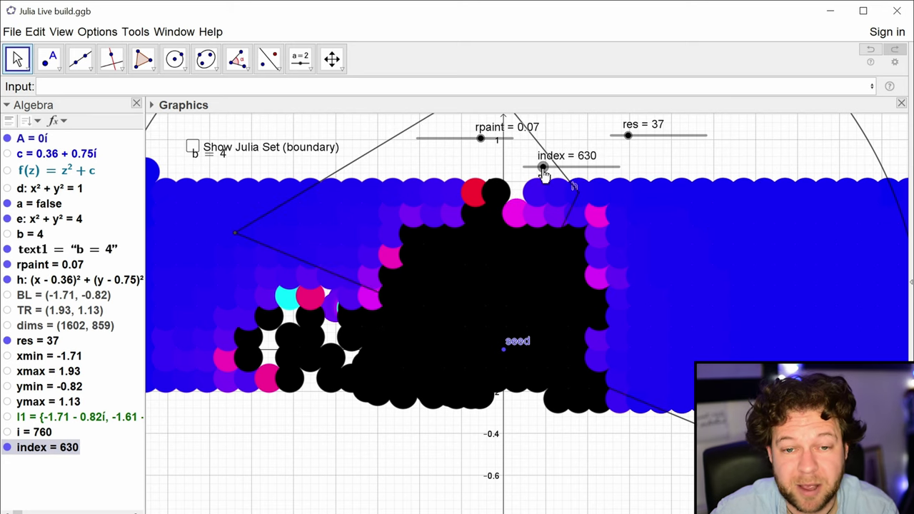
Step: Set the index slider's animation speed to 0.1 and its repeat mode to Increasing (Once)
{"action": "right_click", "coordinate": [542, 172]}
{"action": "left_click", "coordinate": [612, 321]}
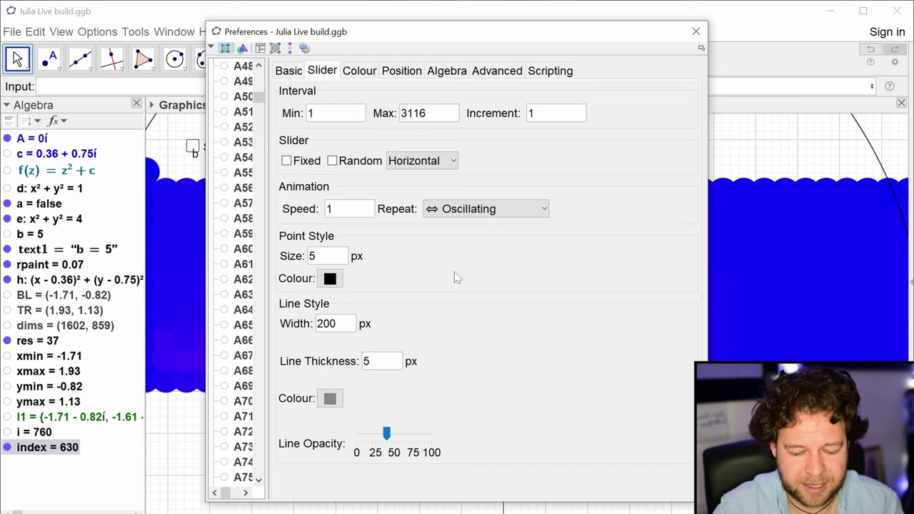
{"action": "key", "text": "BackSpace"}
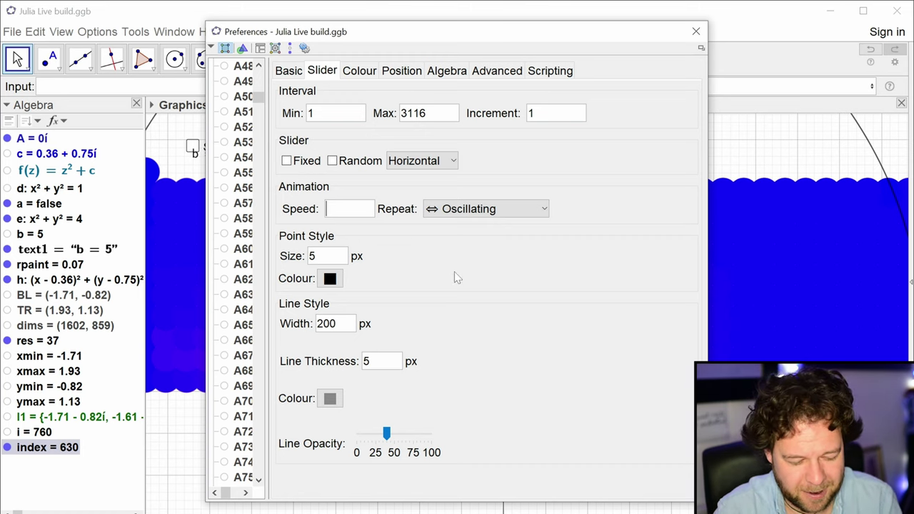
{"action": "type", "text": "0.1"}
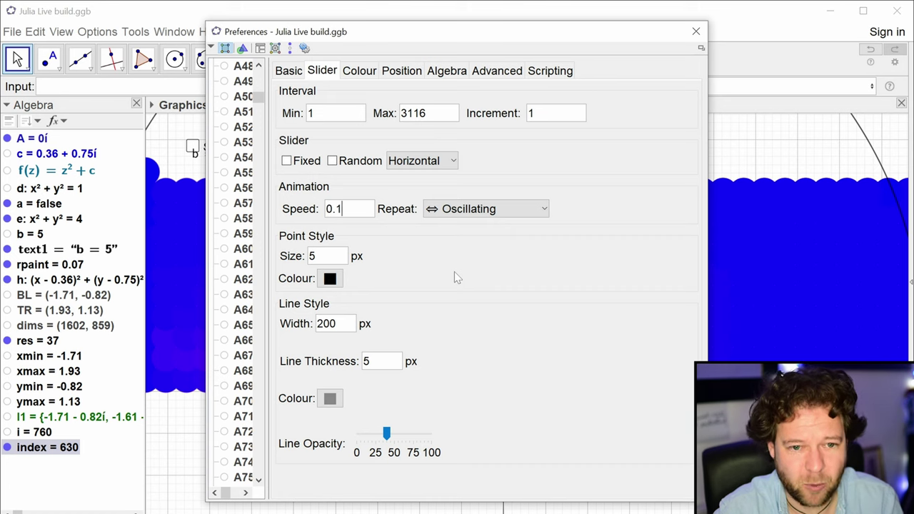
{"action": "left_click", "coordinate": [544, 210]}
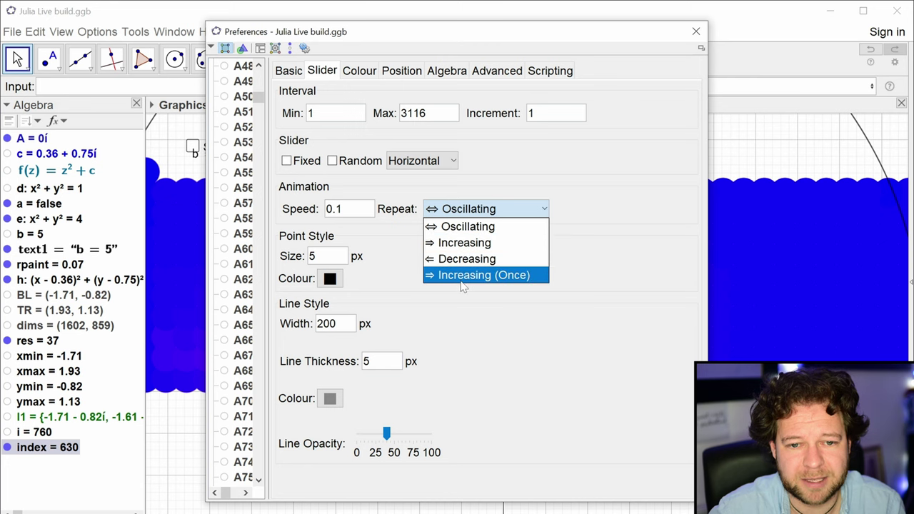
Step: Apply the Increasing (Once) repeat mode, close the properties, reset the index slider to its minimum and start its animation
{"action": "left_click", "coordinate": [462, 275]}
{"action": "left_click", "coordinate": [696, 31]}
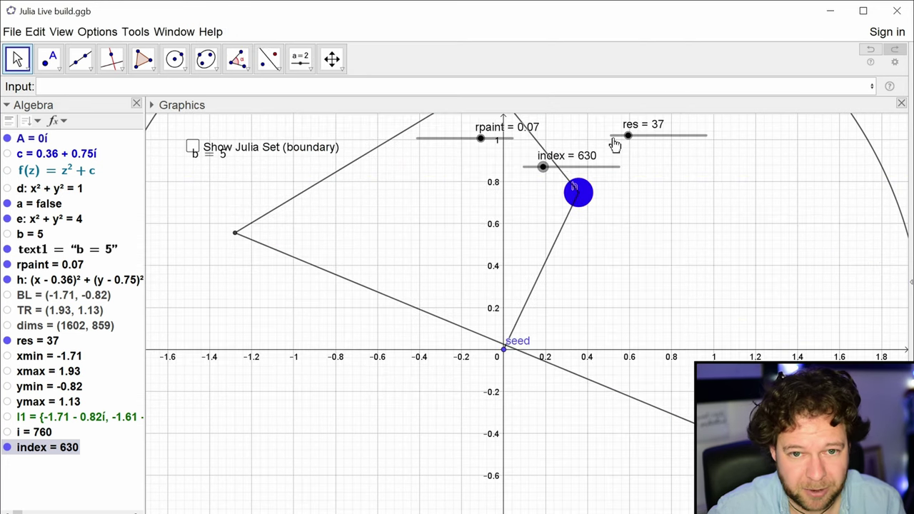
{"action": "left_click_drag", "start_coordinate": [544, 166], "coordinate": [524, 172]}
{"action": "right_click", "coordinate": [524, 172]}
{"action": "left_click", "coordinate": [553, 220]}
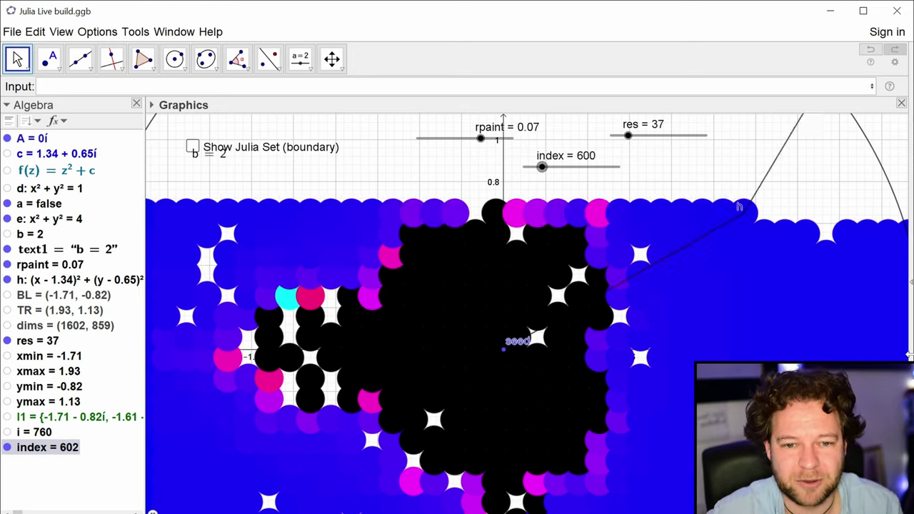
Step: Stop the index slider's animation and return index to 1
{"action": "right_click", "coordinate": [544, 168]}
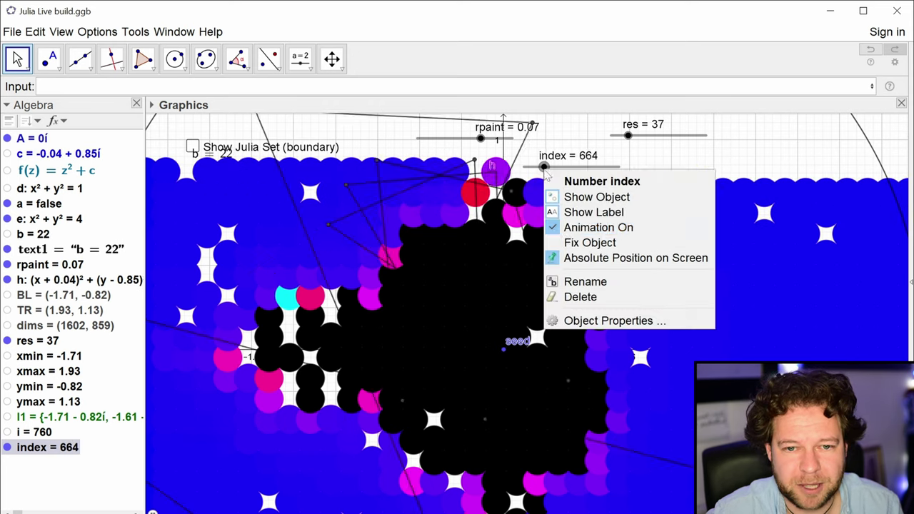
{"action": "left_click", "coordinate": [548, 226]}
{"action": "left_click_drag", "start_coordinate": [544, 170], "coordinate": [524, 170]}
Step: Set the index slider's animation speed to 0.05 and start its animation again from 1
{"action": "right_click", "coordinate": [525, 171]}
{"action": "left_click", "coordinate": [562, 323]}
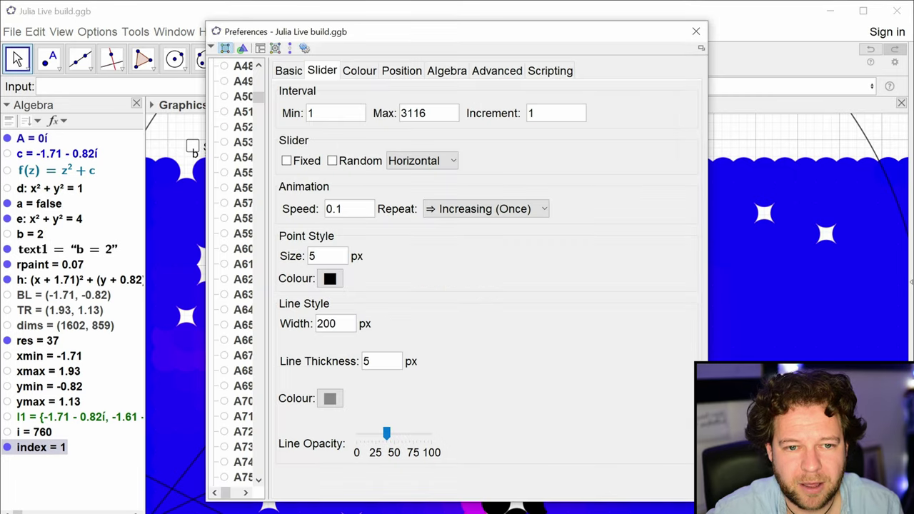
{"action": "left_click_drag", "start_coordinate": [343, 208], "coordinate": [326, 208]}
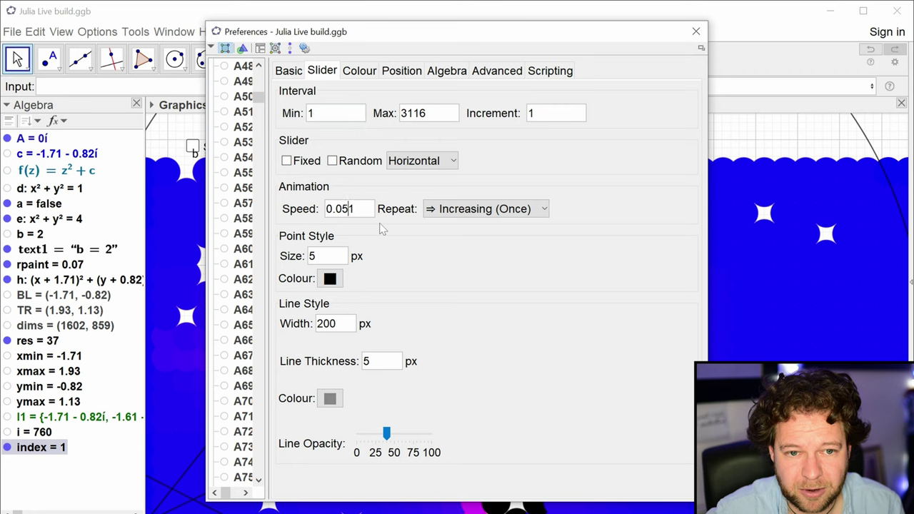
{"action": "key", "text": "Delete"}
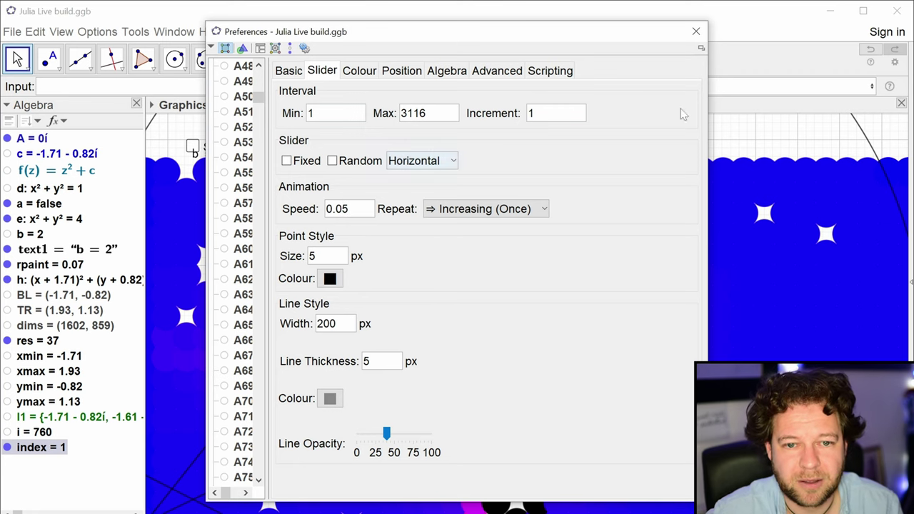
{"action": "left_click", "coordinate": [703, 33]}
{"action": "right_click", "coordinate": [527, 171]}
{"action": "left_click", "coordinate": [552, 222]}
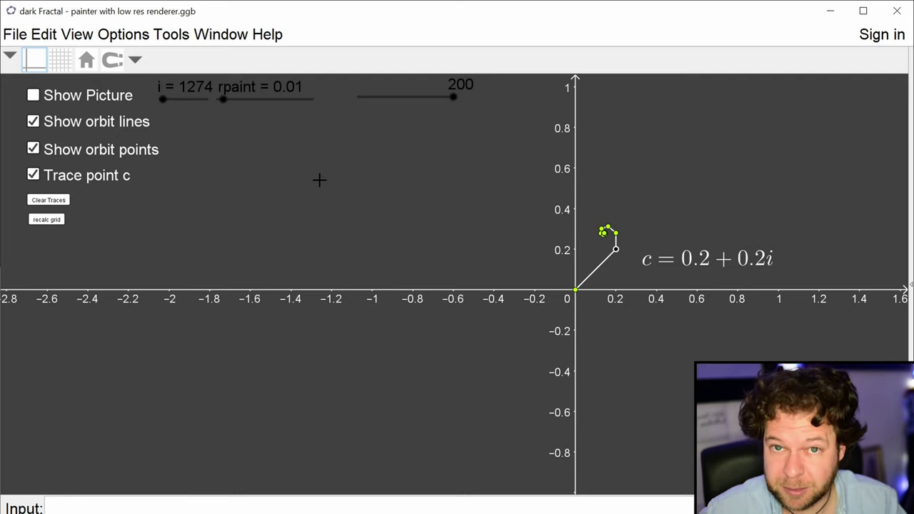
Step: In the dark Fractal painter file, show the Mandelbrot picture and look at the options for inserting an image from a file
{"action": "left_click", "coordinate": [33, 96]}
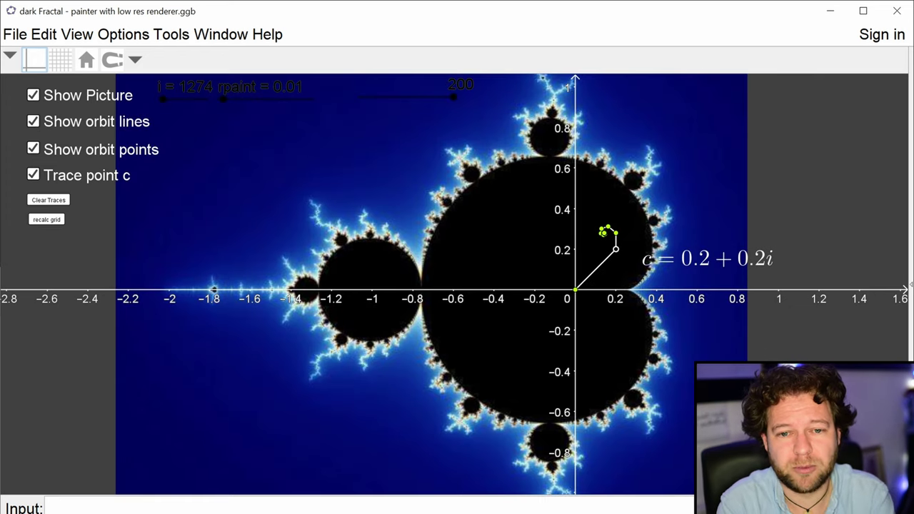
{"action": "left_click", "coordinate": [47, 39]}
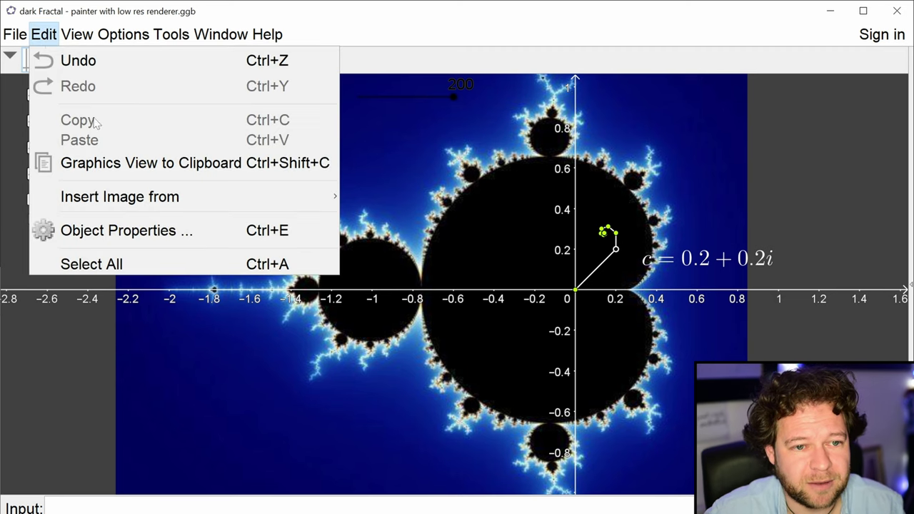
{"action": "mouse_move", "coordinate": [121, 202]}
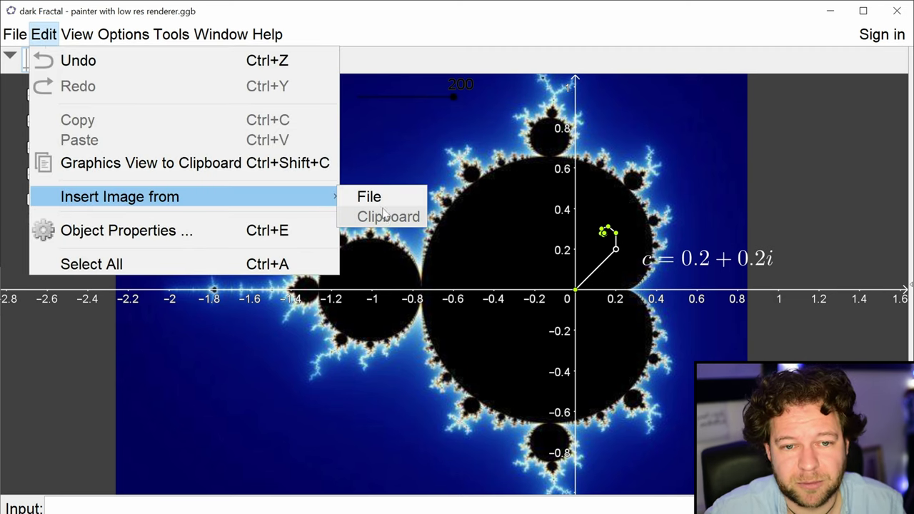
{"action": "left_click", "coordinate": [427, 18]}
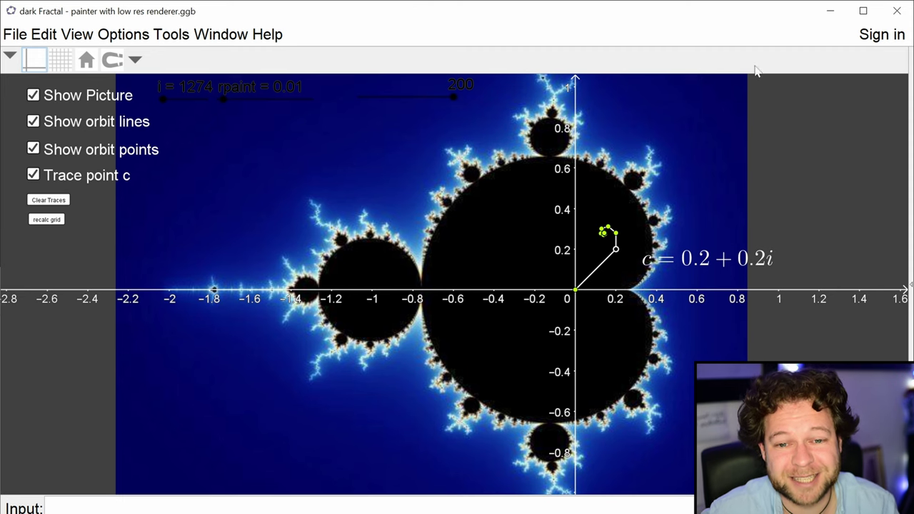
Step: Move point c around the bulbs and interior of the Mandelbrot picture to explore its orbits, ending at −0.35 + 0.56i
{"action": "left_click_drag", "start_coordinate": [616, 251], "coordinate": [593, 220]}
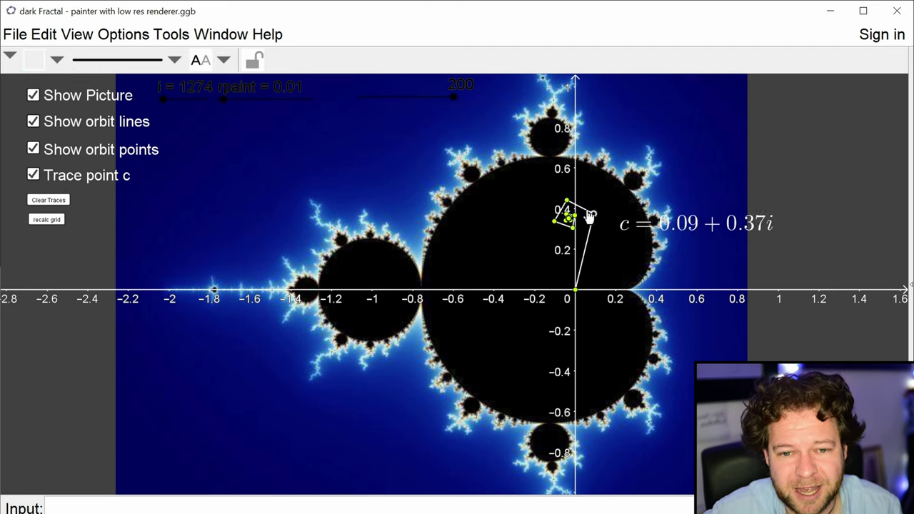
{"action": "mouse_move", "coordinate": [537, 188]}
{"action": "left_mouse_down"}
{"action": "mouse_move", "coordinate": [481, 208]}
{"action": "mouse_move", "coordinate": [451, 230]}
{"action": "mouse_move", "coordinate": [430, 273]}
{"action": "mouse_move", "coordinate": [486, 189]}
{"action": "mouse_move", "coordinate": [467, 207]}
{"action": "mouse_move", "coordinate": [443, 270]}
{"action": "mouse_move", "coordinate": [446, 206]}
{"action": "mouse_move", "coordinate": [370, 181]}
{"action": "mouse_move", "coordinate": [426, 225]}
{"action": "mouse_move", "coordinate": [454, 270]}
{"action": "mouse_move", "coordinate": [432, 254]}
{"action": "mouse_move", "coordinate": [437, 161]}
{"action": "mouse_move", "coordinate": [457, 146]}
{"action": "mouse_move", "coordinate": [539, 184]}
{"action": "left_mouse_up"}
{"action": "mouse_move", "coordinate": [605, 194]}
{"action": "left_mouse_down"}
{"action": "mouse_move", "coordinate": [637, 147]}
{"action": "mouse_move", "coordinate": [653, 187]}
{"action": "mouse_move", "coordinate": [604, 230]}
{"action": "mouse_move", "coordinate": [692, 223]}
{"action": "mouse_move", "coordinate": [704, 262]}
{"action": "mouse_move", "coordinate": [603, 246]}
{"action": "left_mouse_up"}
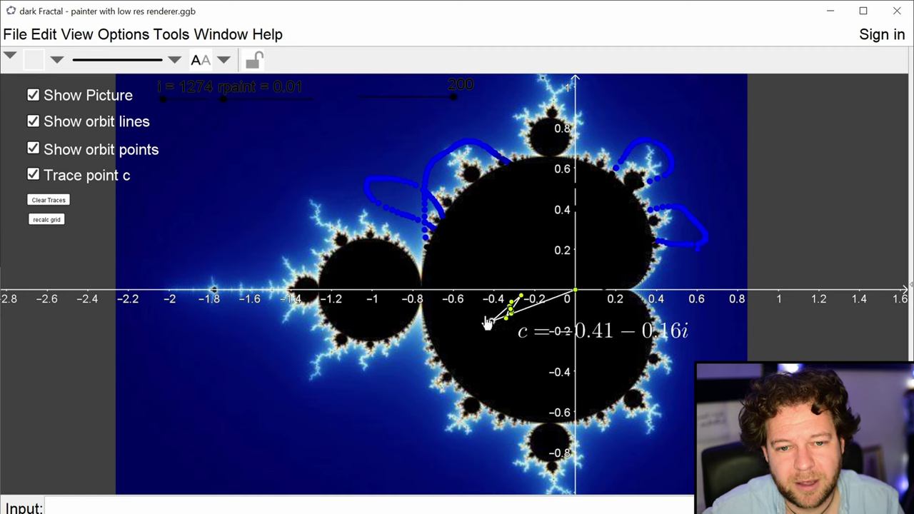
{"action": "left_click_drag", "start_coordinate": [413, 303], "coordinate": [540, 247]}
{"action": "left_click_drag", "start_coordinate": [548, 377], "coordinate": [502, 298]}
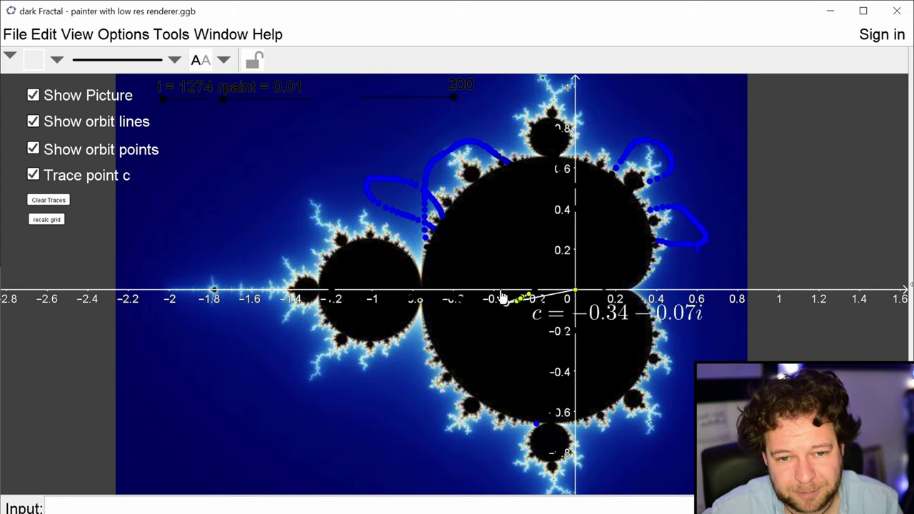
{"action": "left_click_drag", "start_coordinate": [485, 212], "coordinate": [504, 178]}
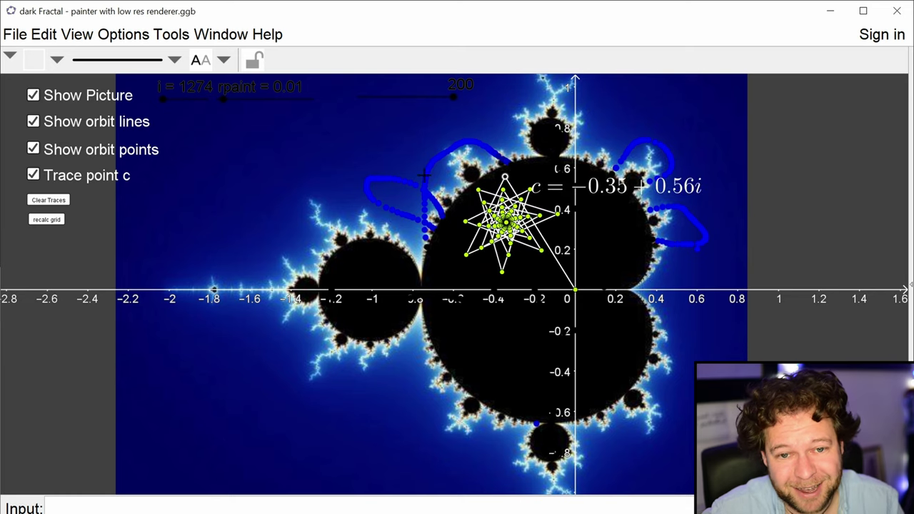
Step: Hide the Mandelbrot picture and start the animation of the i slider to paint the set
{"action": "left_click", "coordinate": [34, 95]}
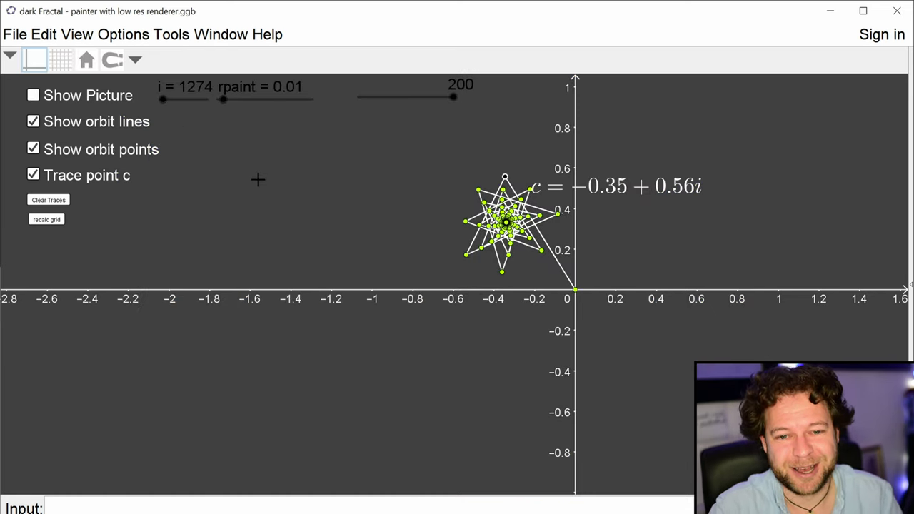
{"action": "right_click", "coordinate": [164, 105]}
{"action": "left_click", "coordinate": [224, 185]}
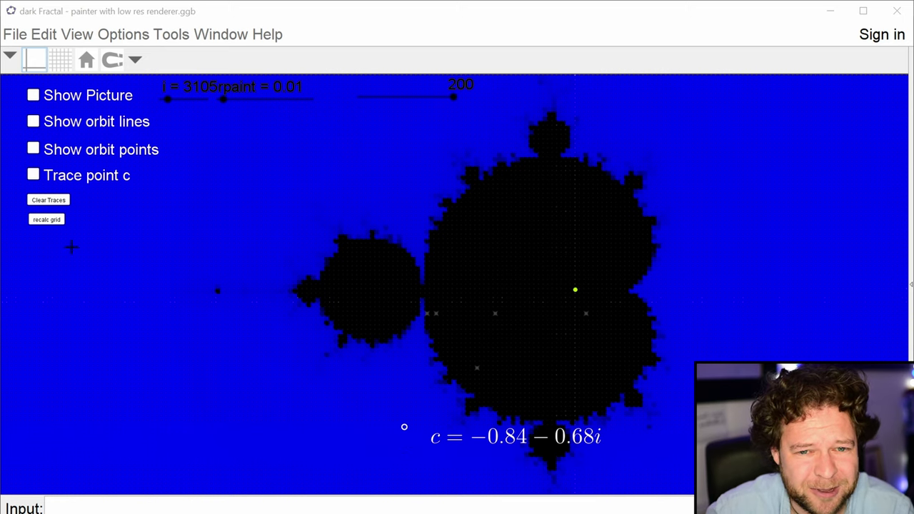
Step: Switch the orbit lines and orbit points on and off again, and move c to −1.1 − 0.49i outside the painted set
{"action": "left_click", "coordinate": [33, 121]}
{"action": "left_click", "coordinate": [33, 121]}
{"action": "left_click", "coordinate": [33, 149]}
{"action": "left_click", "coordinate": [34, 149]}
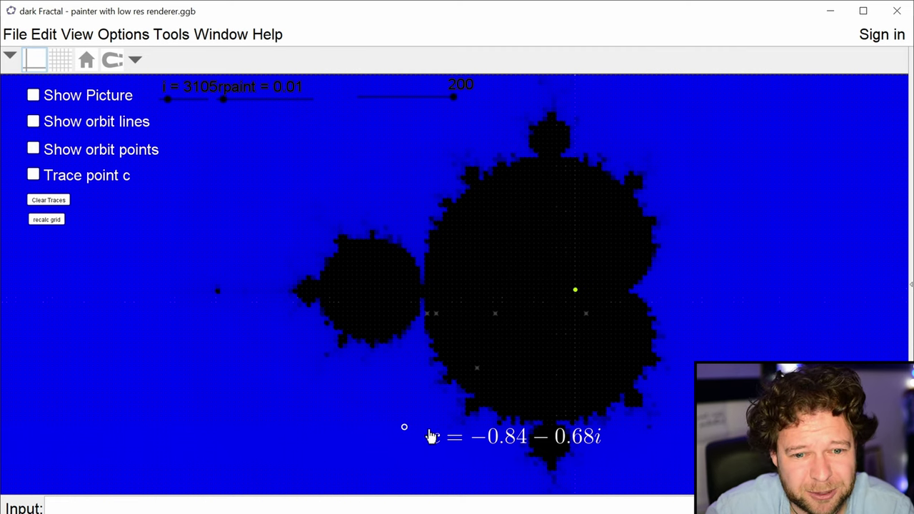
{"action": "left_click_drag", "start_coordinate": [404, 426], "coordinate": [352, 396]}
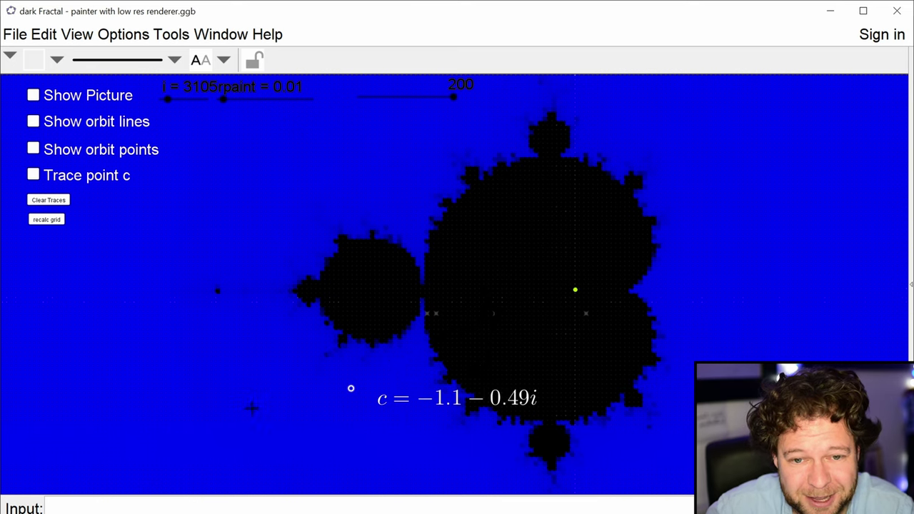